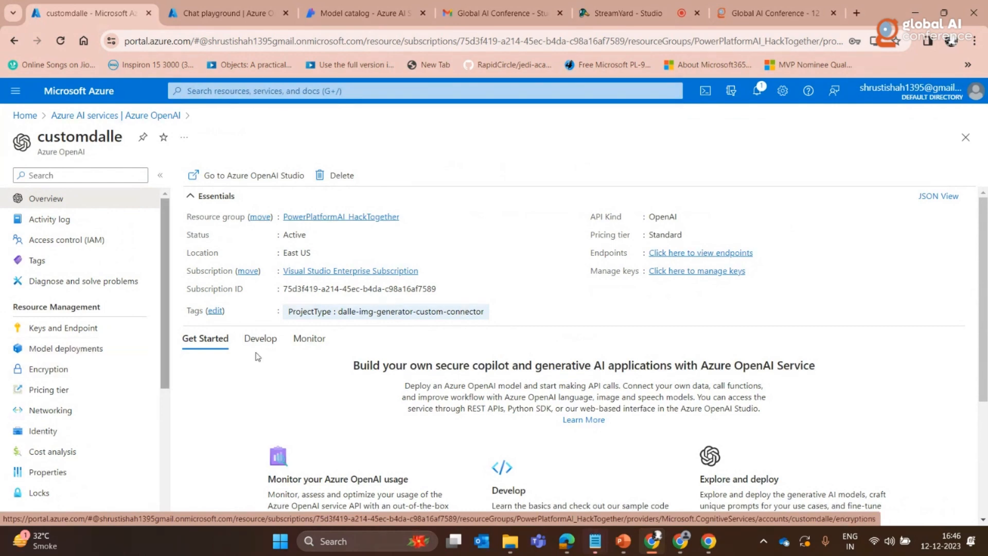
Review the getting-started options of the customdalle resource and look over the Chat playground page
scroll(415, 360, down, 3)
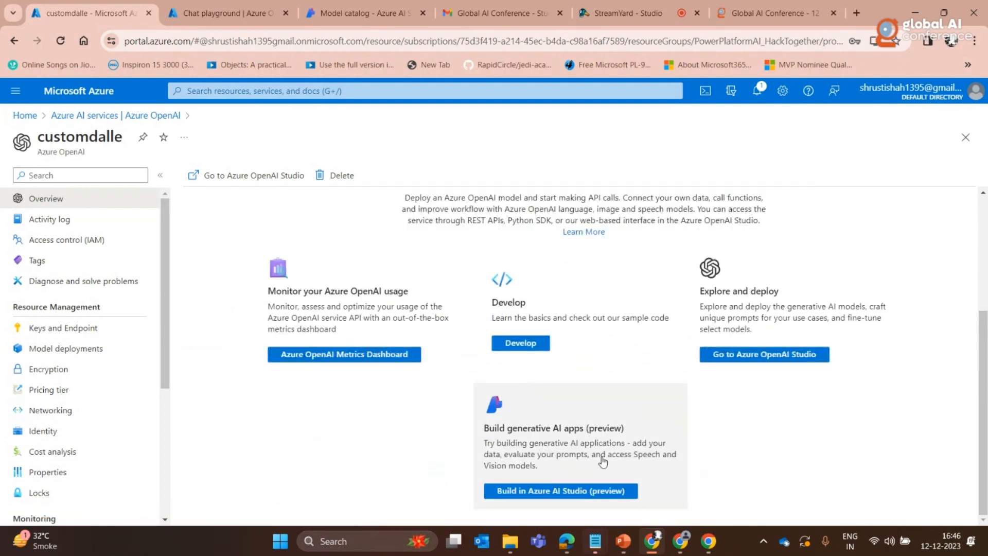
click(238, 13)
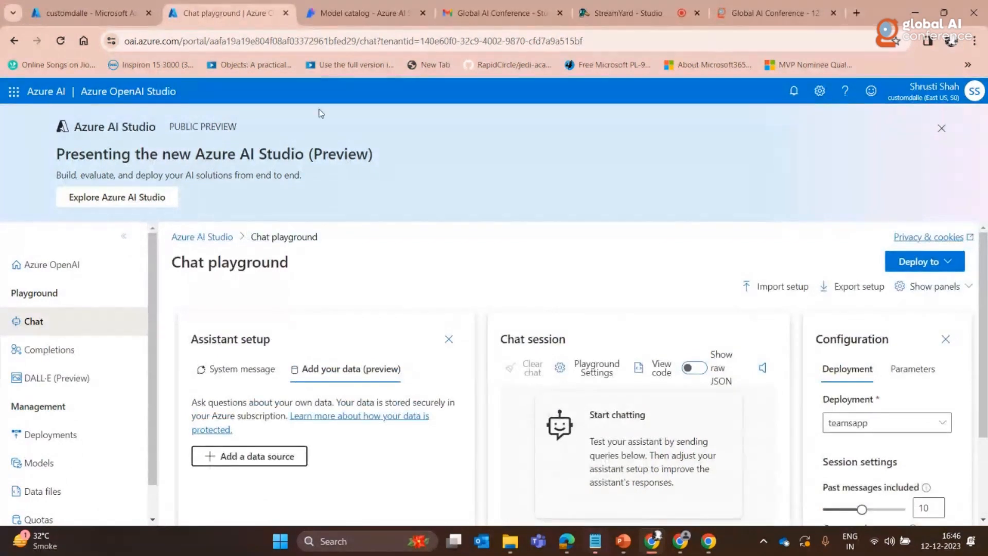
scroll(476, 379, down, 2)
scroll(256, 366, up, 2)
Switch to Azure AI Studio and examine the capability types and starter models on its Getting started page
click(370, 6)
scroll(300, 291, up, 2)
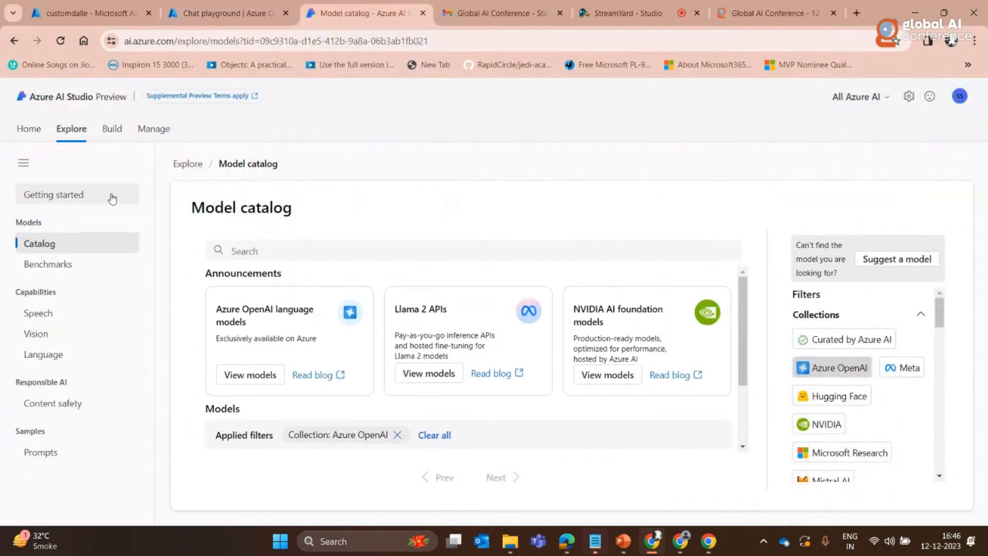
click(63, 191)
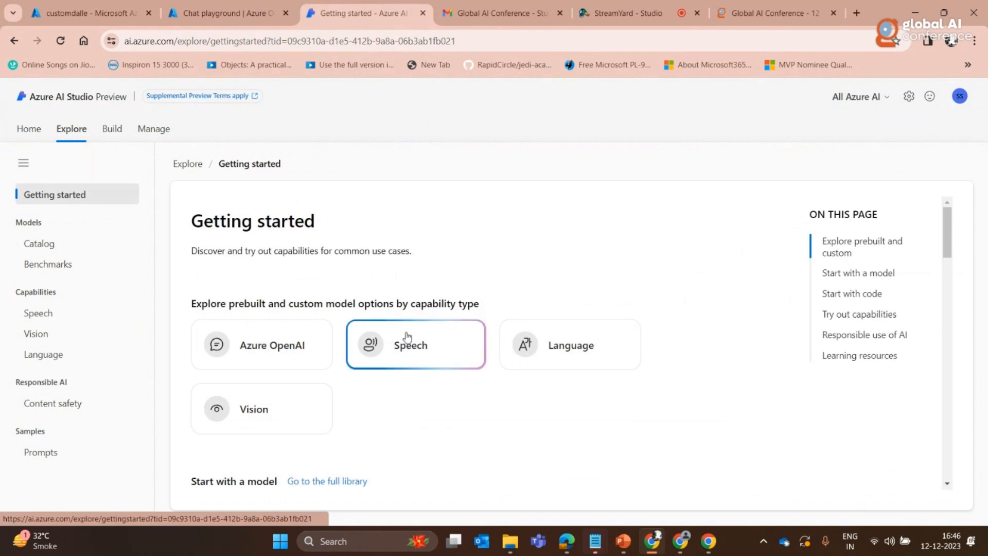
scroll(327, 302, down, 3)
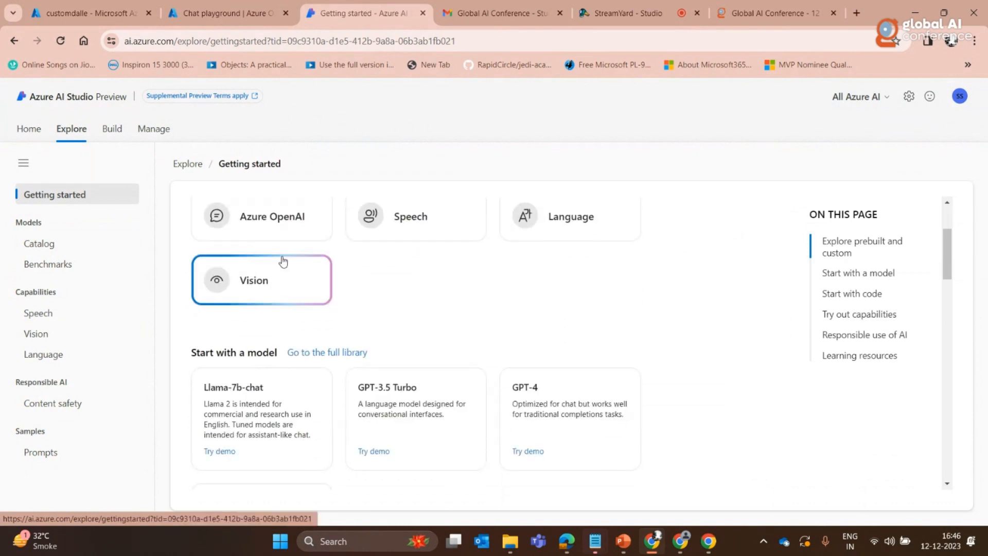
scroll(428, 315, up, 2)
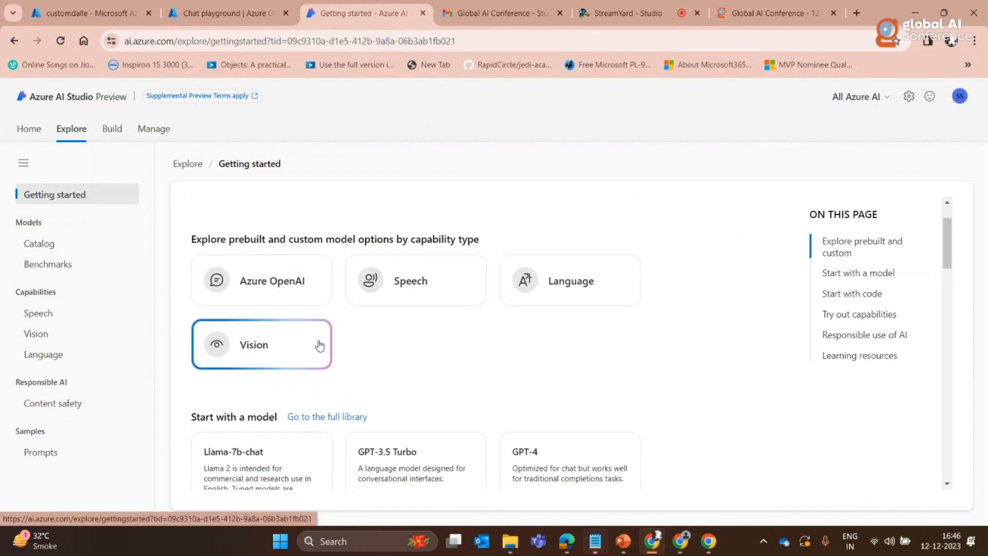
Explore the Azure OpenAI capability and examine the models listed for that collection in the model catalog
click(309, 287)
scroll(257, 303, down, 1)
scroll(258, 303, up, 1)
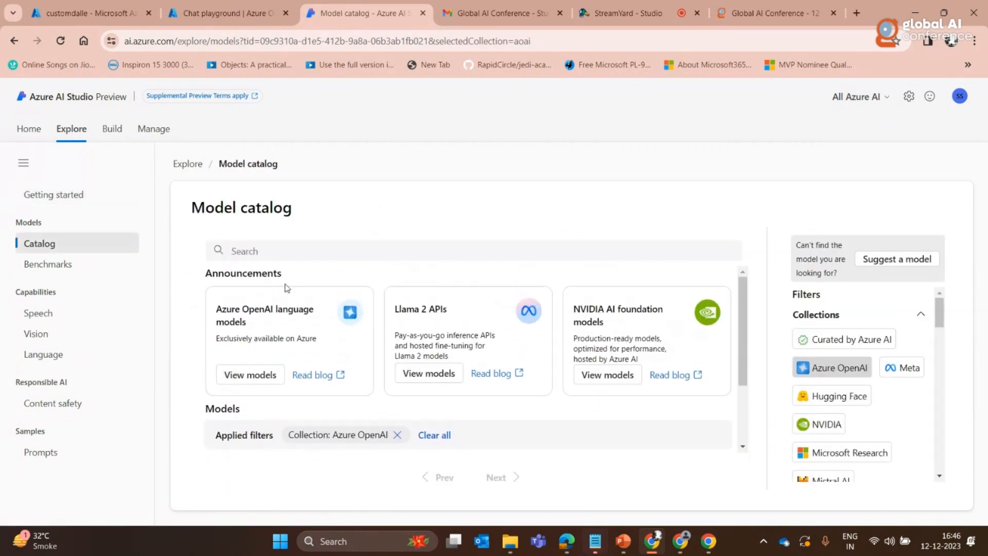
scroll(288, 366, down, 1)
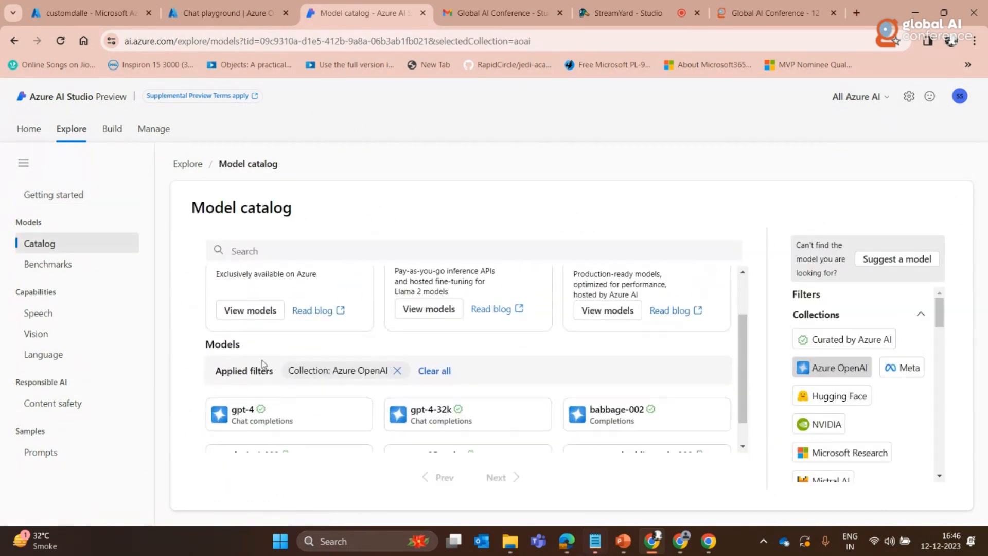
scroll(258, 389, down, 1)
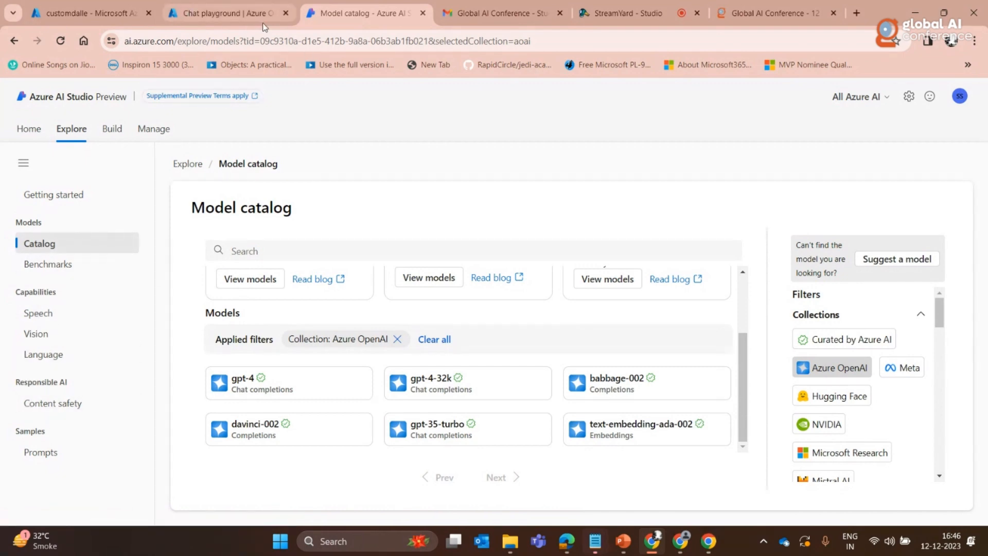
Switch to Azure OpenAI Studio, show its home page and dismiss the Azure AI Studio preview banner
click(246, 16)
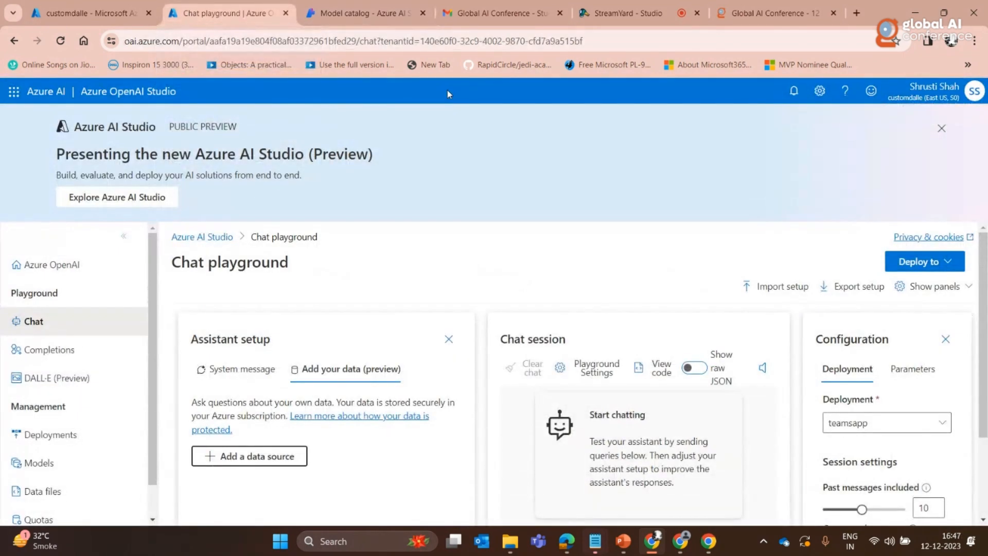
click(65, 271)
scroll(580, 374, down, 3)
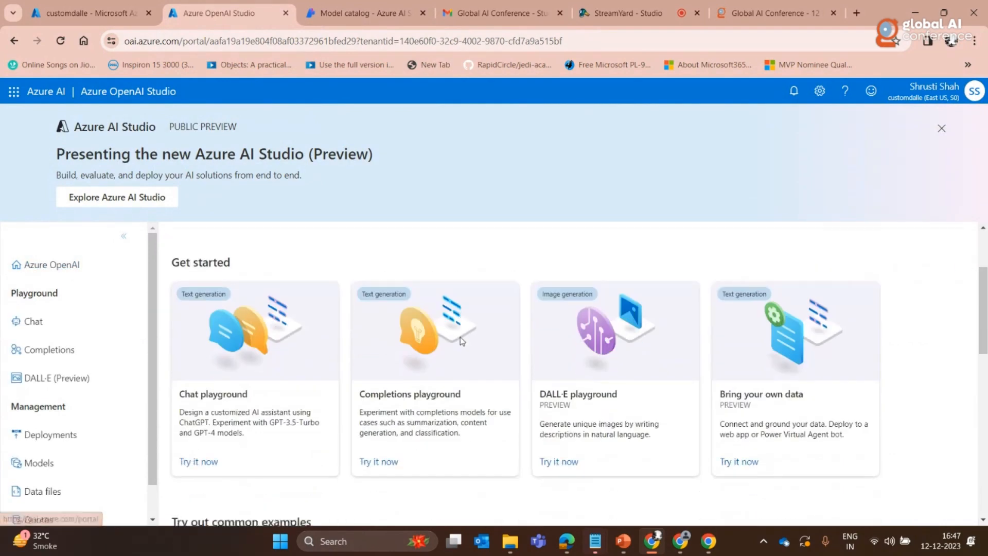
double_click(939, 131)
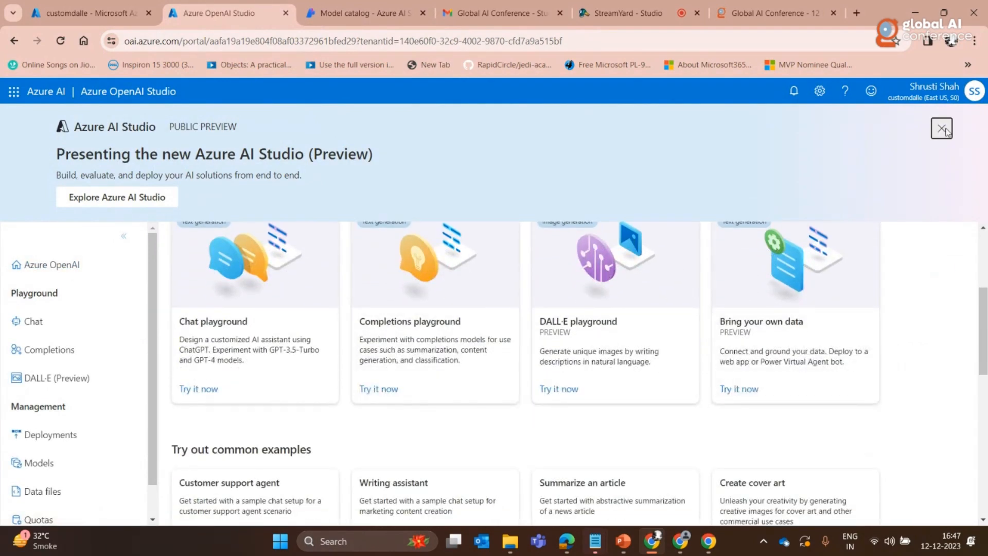
Try out the Bring your own data option, view its data source form and close it without adding data
scroll(375, 297, up, 4)
scroll(246, 308, down, 1)
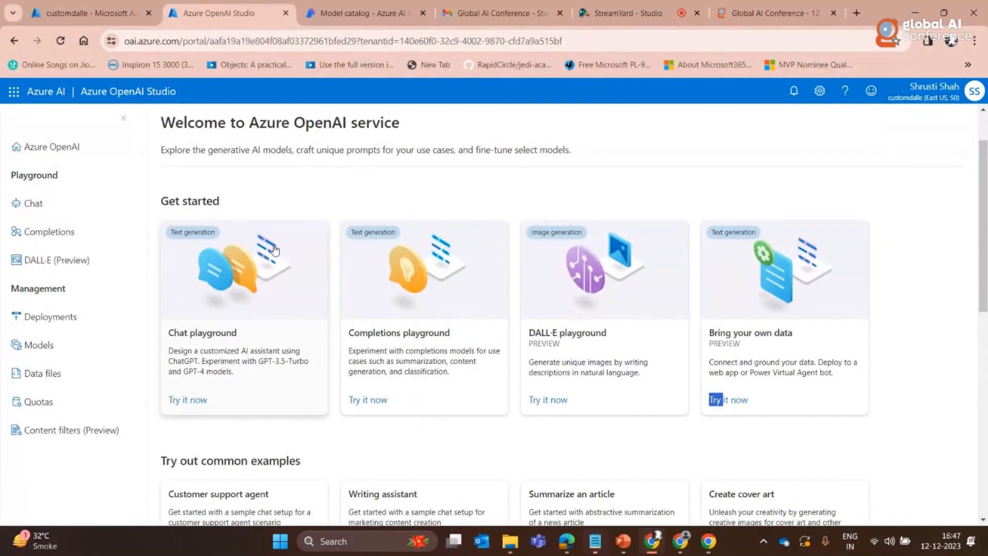
scroll(258, 298, down, 1)
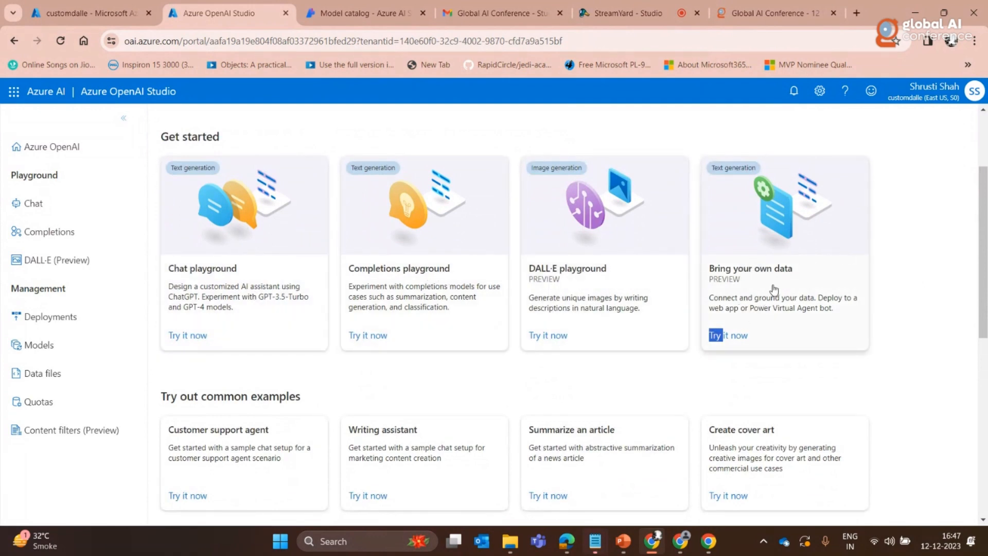
click(728, 335)
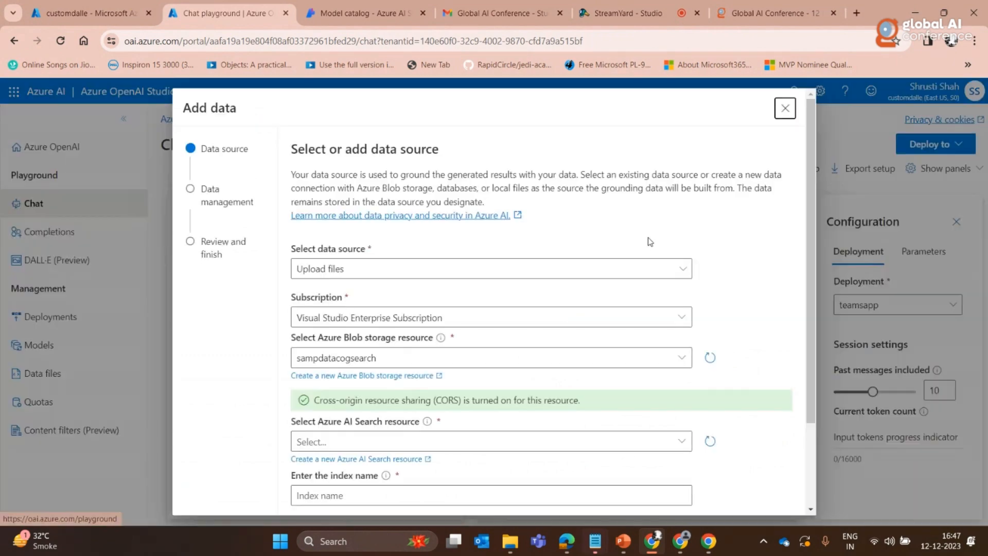
click(785, 108)
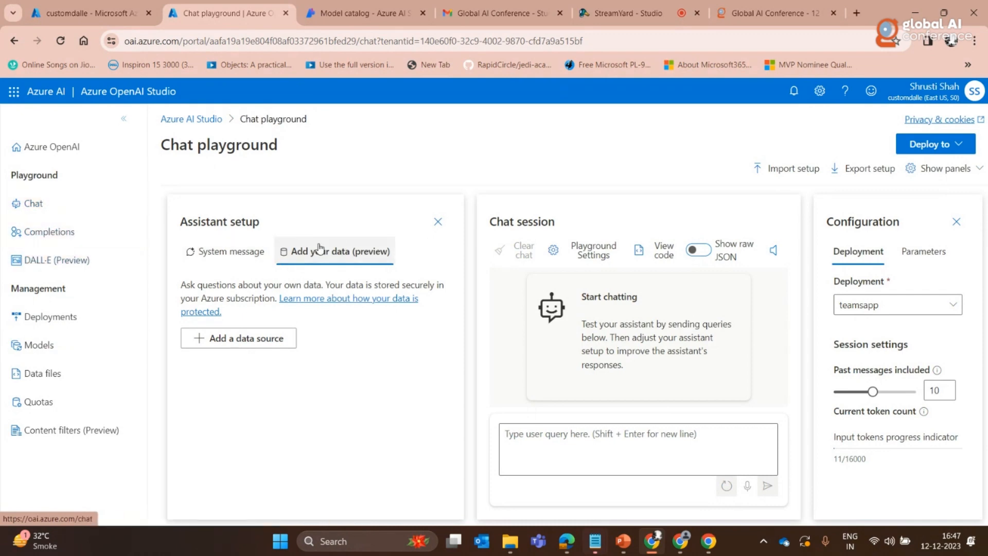
Show the assistant's system message setup and dismiss the speech input tip over the chat query box
click(242, 257)
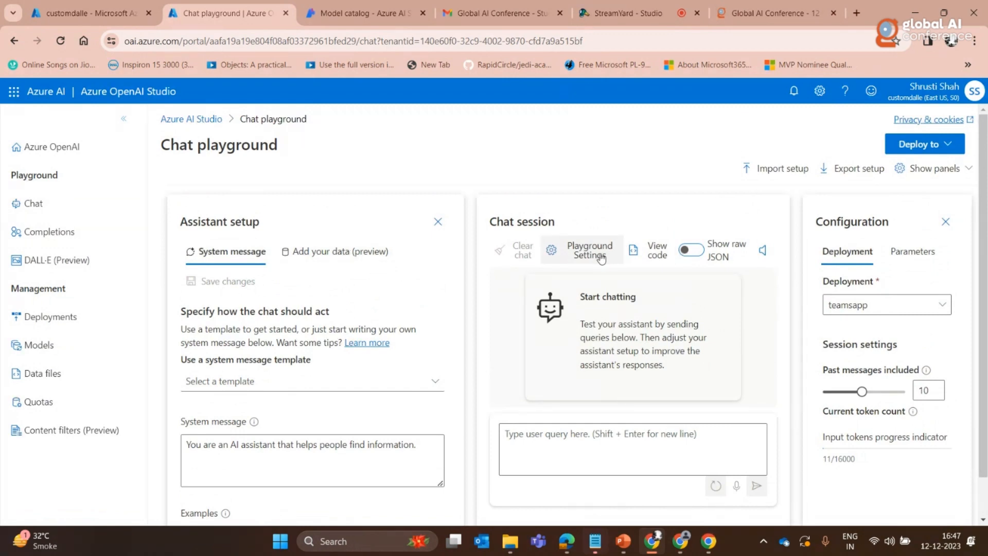
click(566, 442)
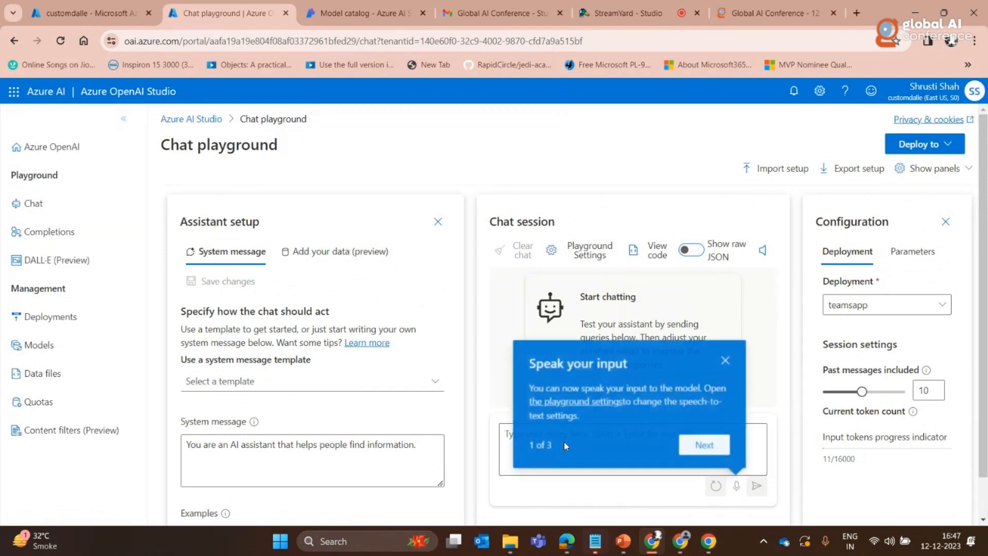
click(726, 360)
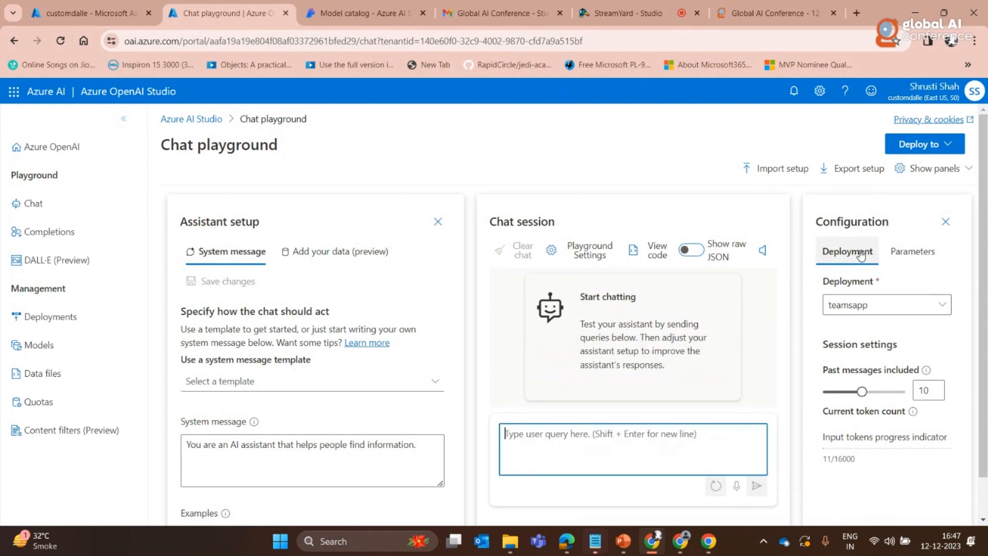
Review the deployment settings and the response parameters in the chat configuration, from Max response to Presence penalty
scroll(905, 363, down, 2)
scroll(907, 373, up, 2)
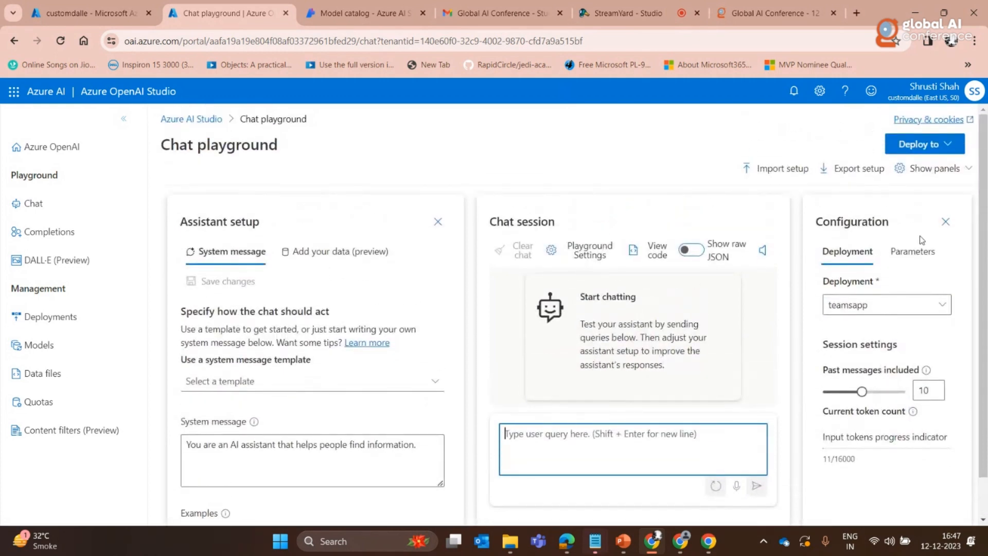
click(912, 252)
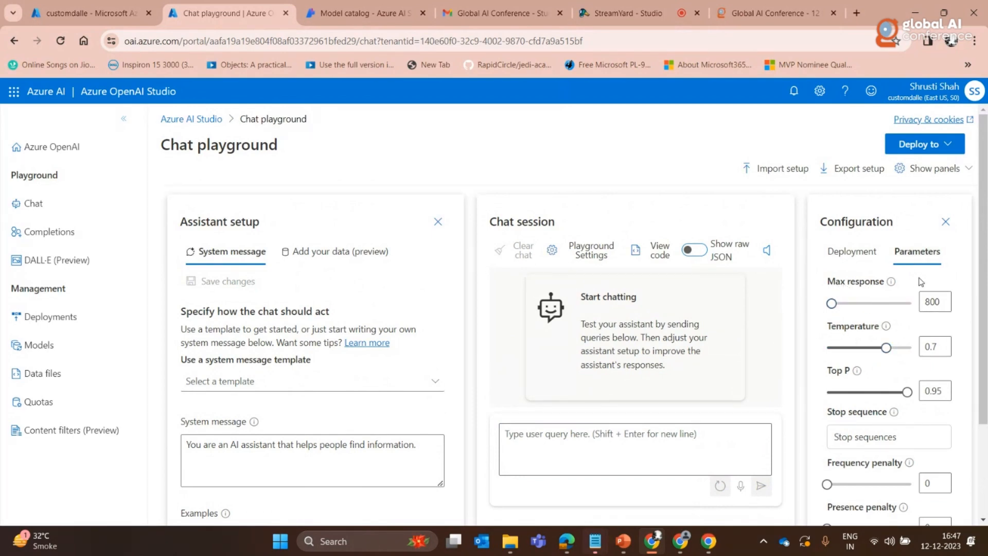
scroll(843, 376, down, 2)
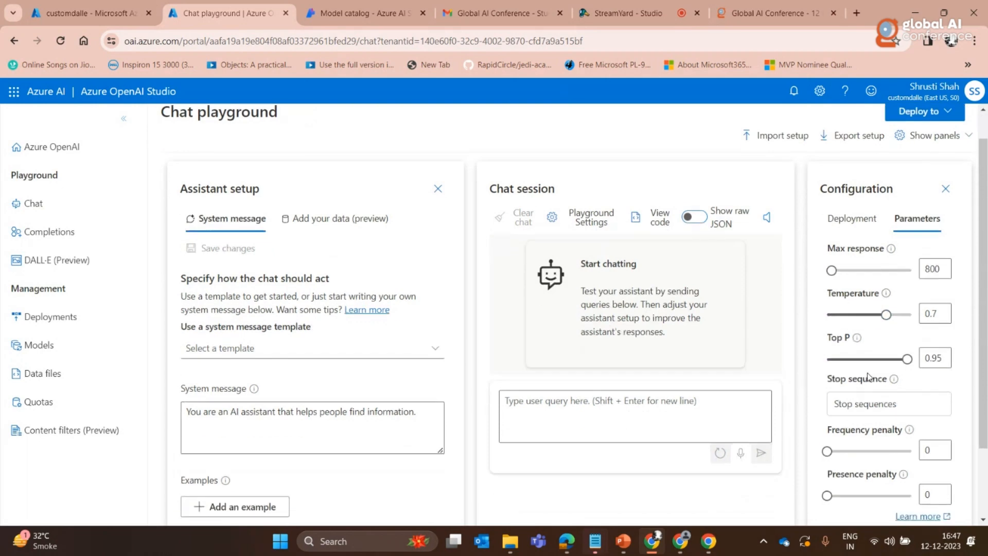
scroll(875, 390, down, 1)
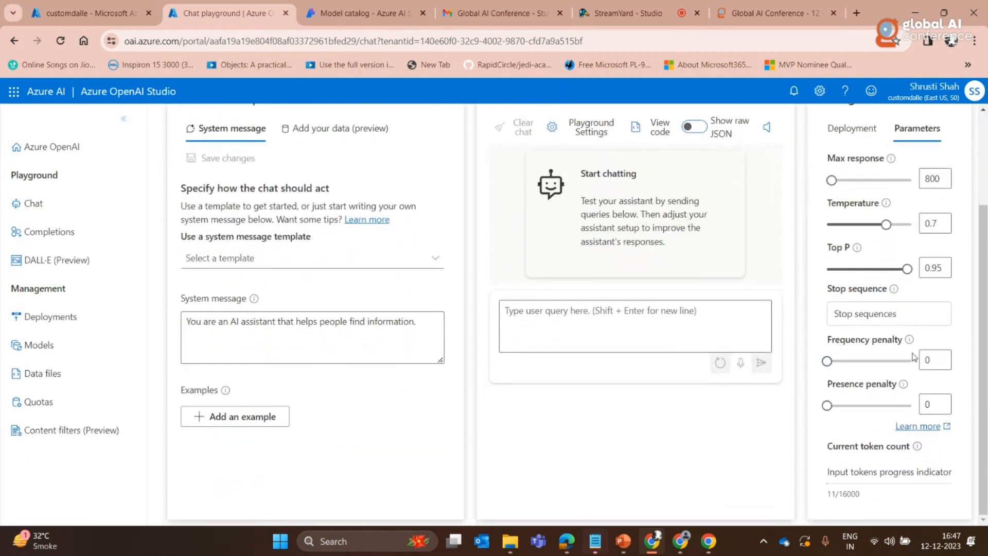
scroll(847, 411, up, 3)
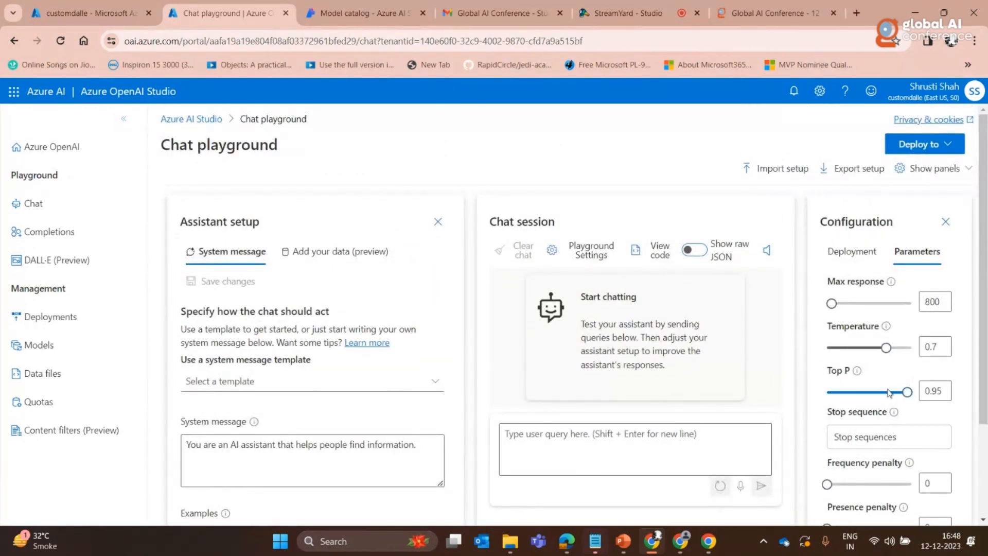
Inspect the playground settings of the chat session and close them
click(568, 256)
scroll(513, 374, down, 2)
scroll(511, 372, up, 2)
click(684, 106)
Ask the assistant "What is microsoft global ai community ?" in the chat session
scroll(492, 434, down, 3)
click(548, 316)
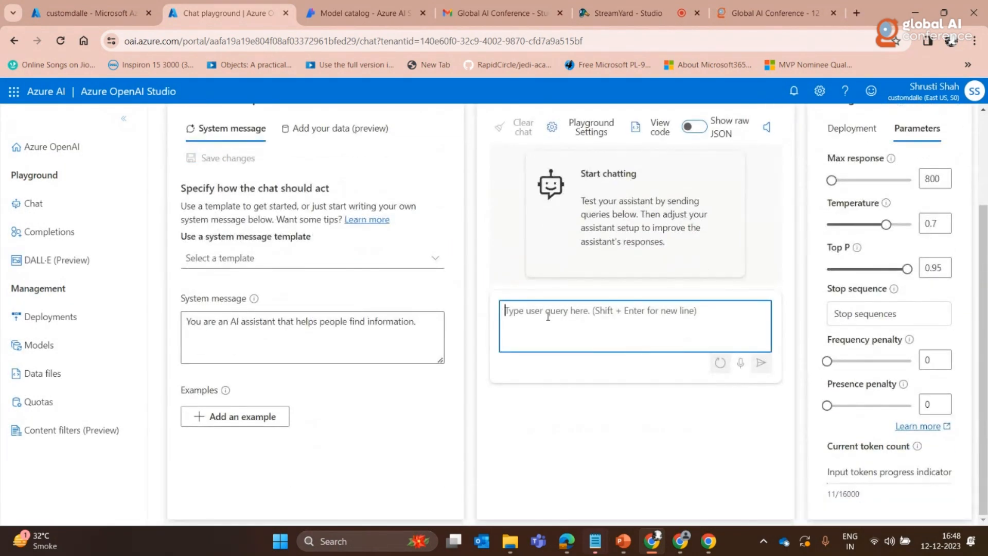
text(What is global ai community)
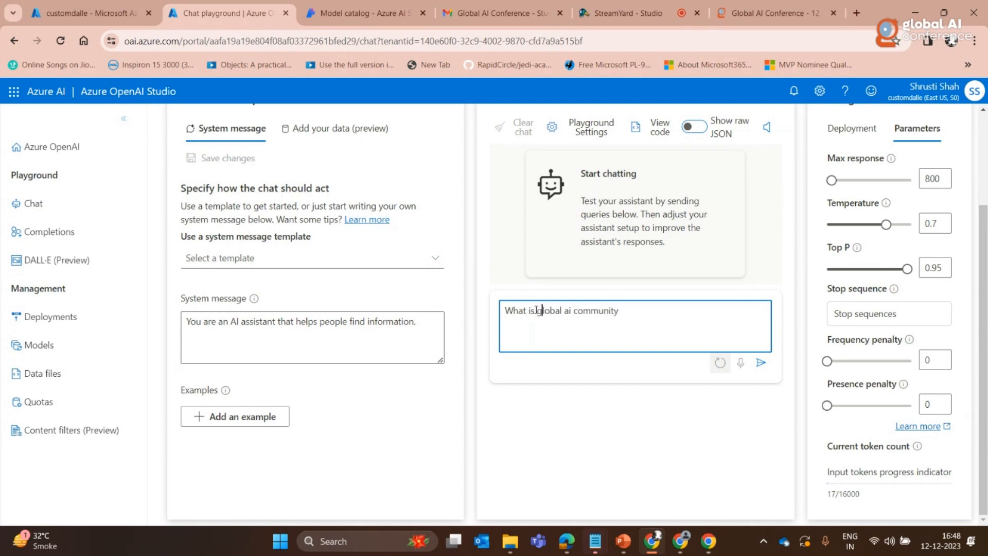
text(microsoft)
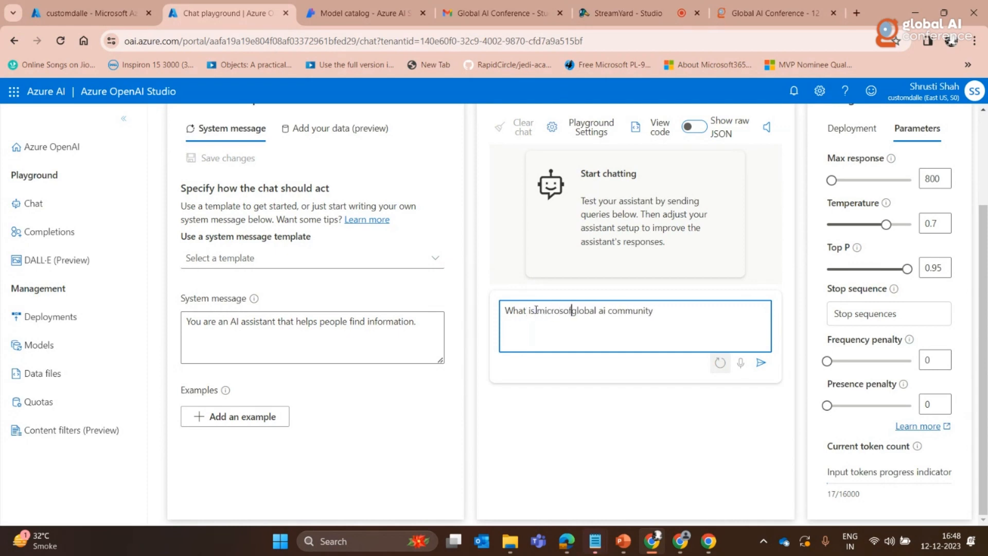
key(Home)
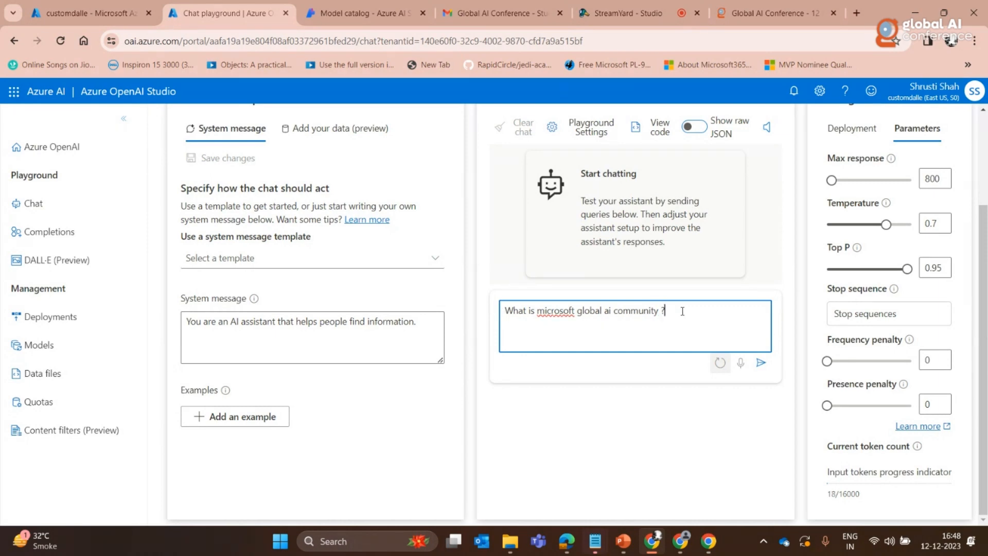
key(Return)
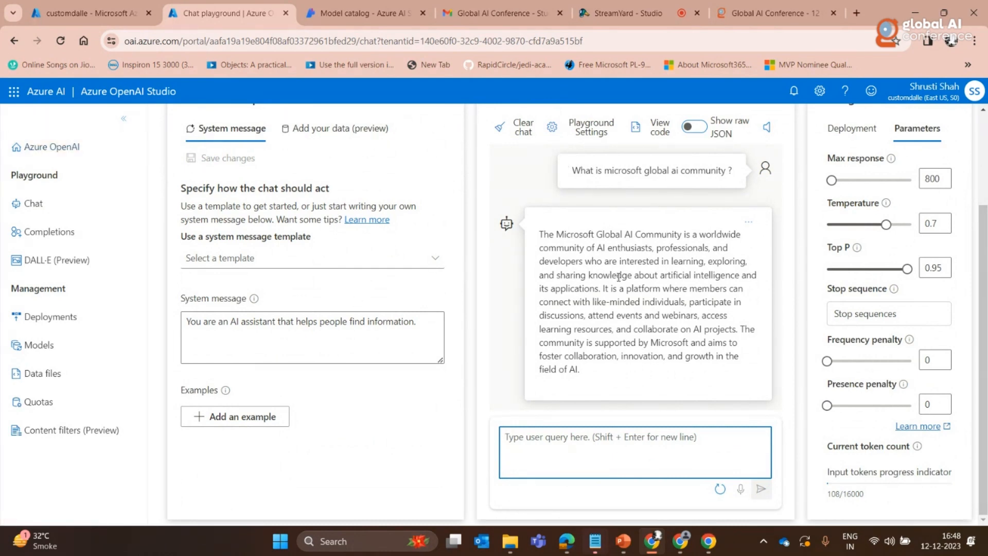
Read the assistant's answer, then view the chat's sample code in curl format
scroll(643, 264, up, 2)
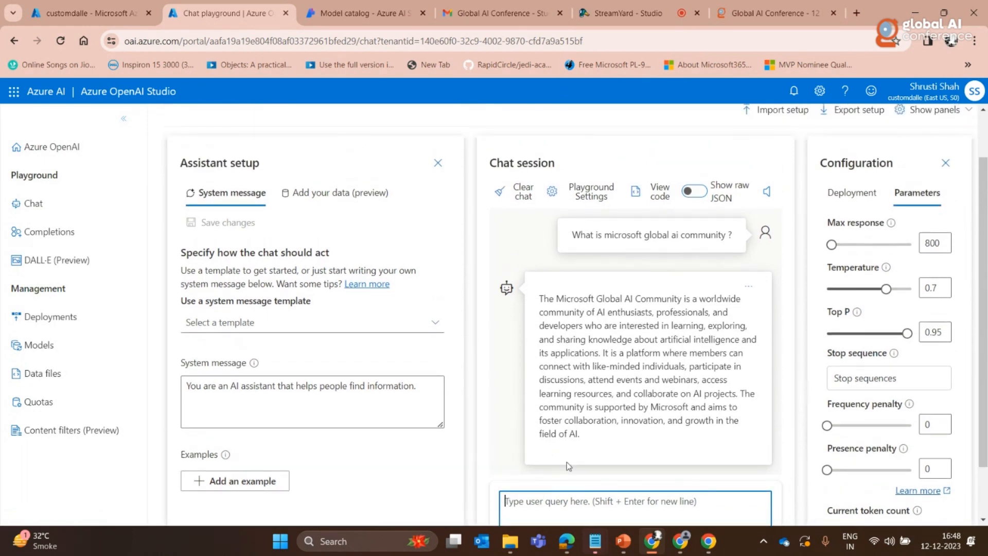
scroll(589, 486, down, 2)
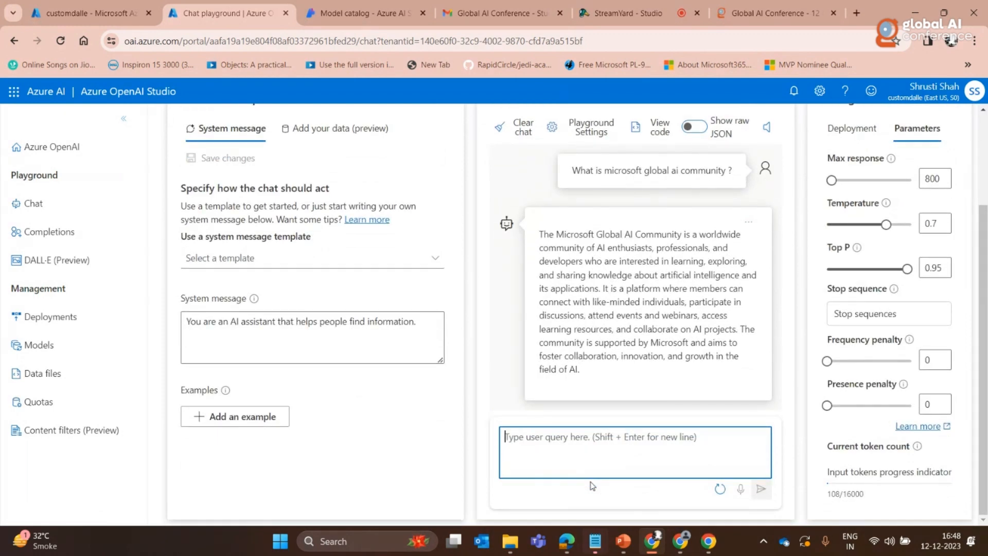
click(664, 132)
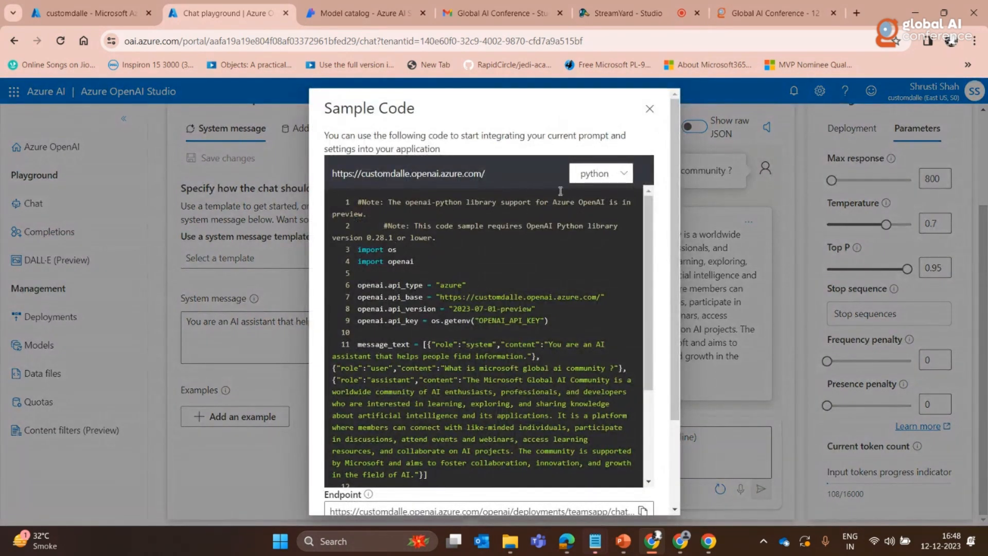
click(624, 172)
click(588, 264)
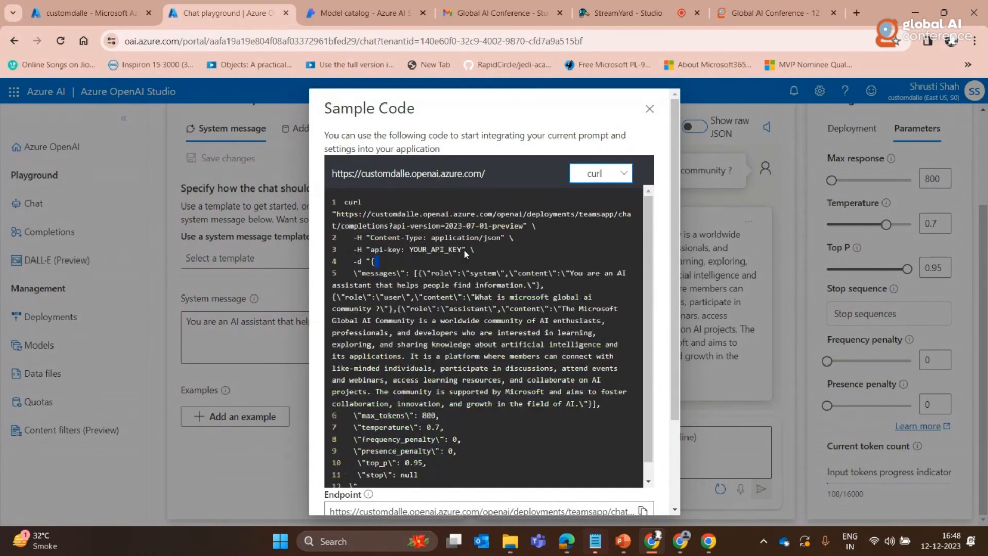
Examine the curl sample's request URL, headers, messages and parameter values
click(421, 272)
double_click(358, 223)
double_click(338, 216)
drag(523, 226, 346, 215)
click(355, 220)
triple_click(360, 229)
click(379, 234)
scroll(565, 293, down, 1)
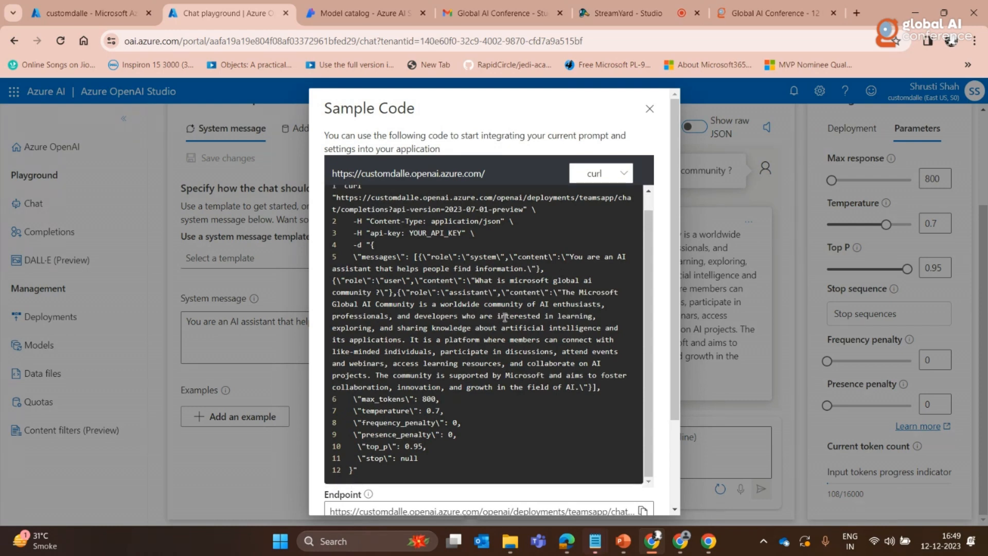
scroll(521, 262, up, 1)
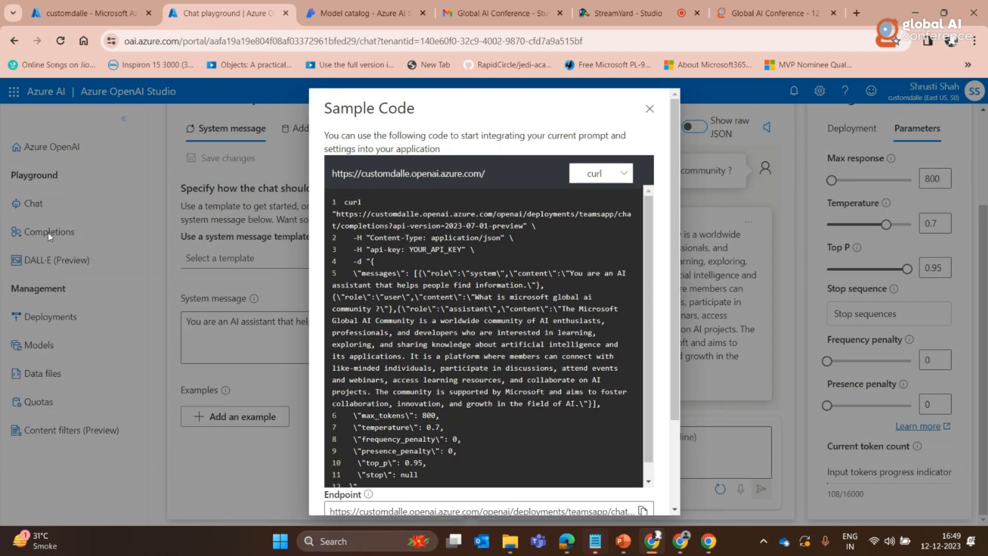
Close the sample code, open the Completions playground and load the "Summarize an article (abstractive)" example
click(650, 108)
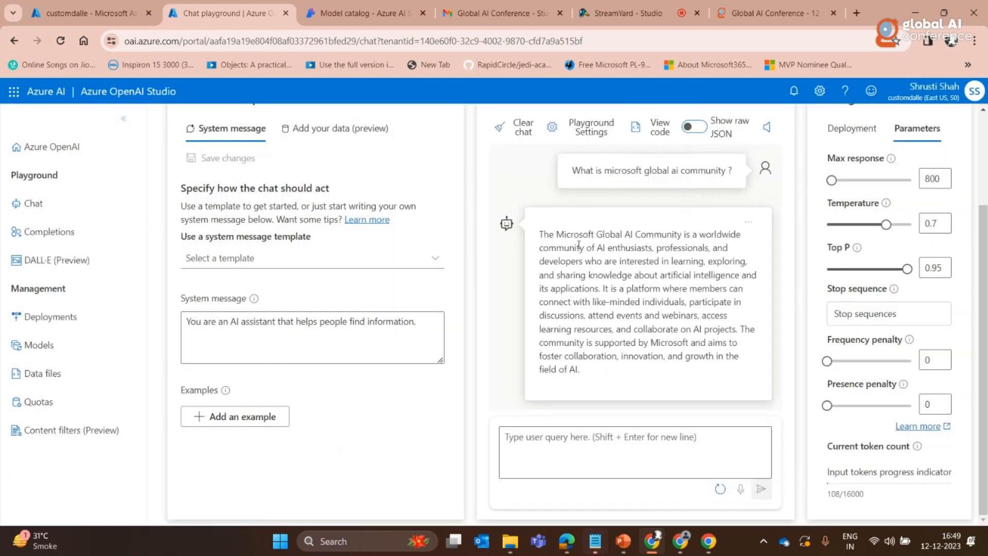
click(62, 231)
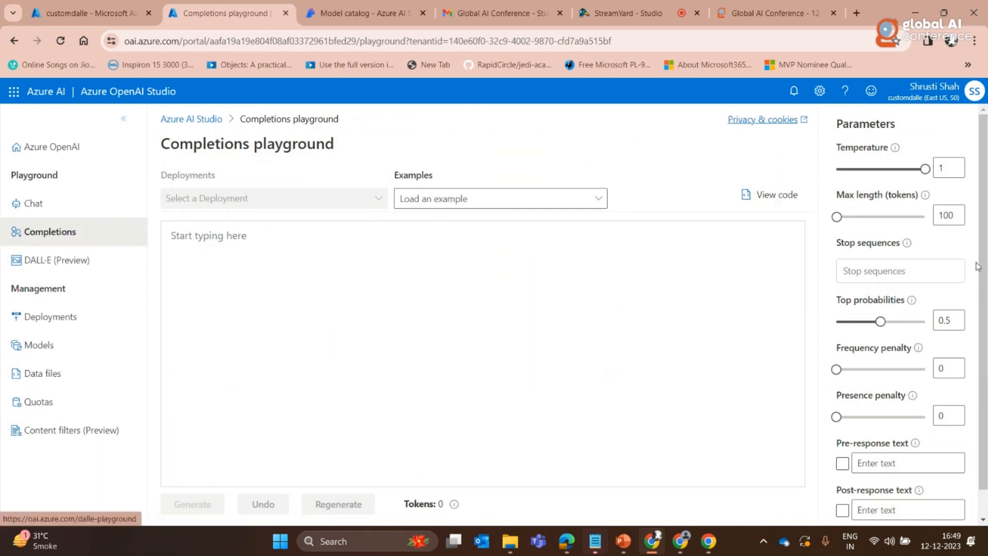
scroll(918, 384, down, 1)
scroll(901, 309, up, 1)
click(476, 203)
click(481, 203)
click(508, 201)
click(678, 142)
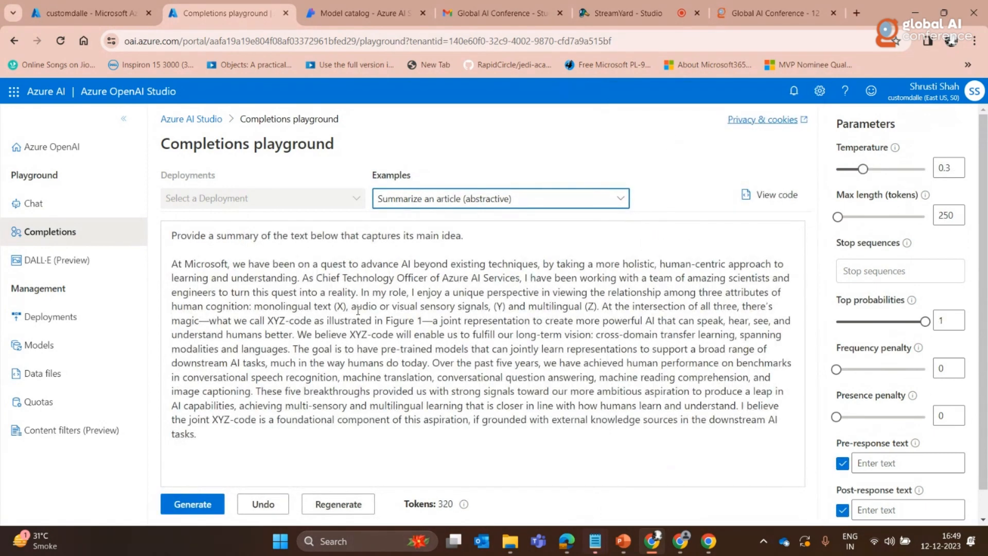
Try to generate and regenerate a completion for the loaded article-summary prompt
click(195, 507)
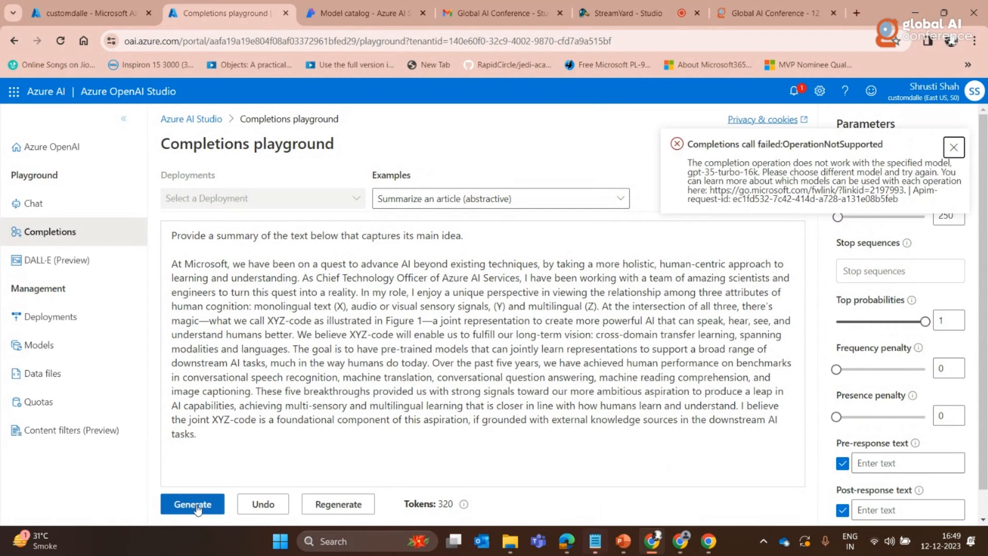
double_click(954, 148)
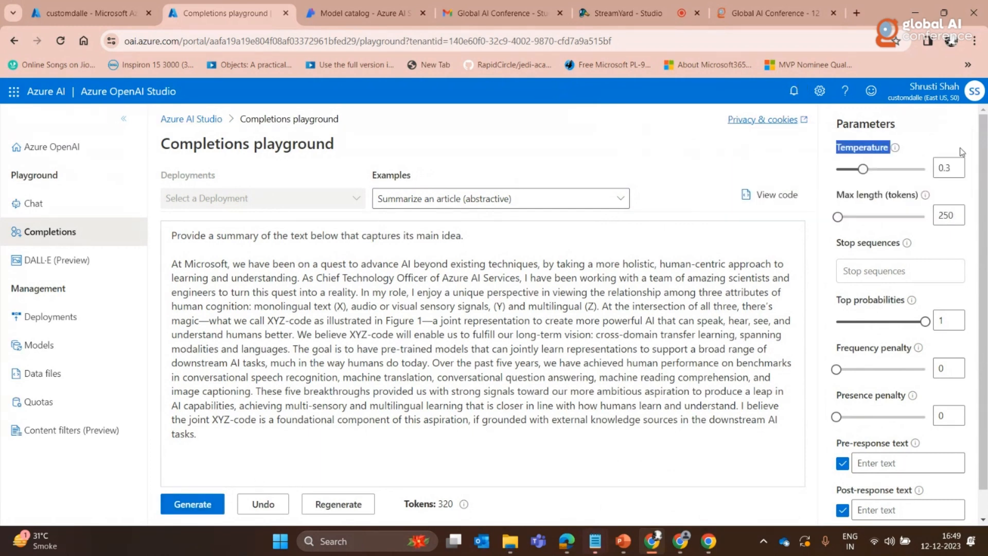
click(338, 504)
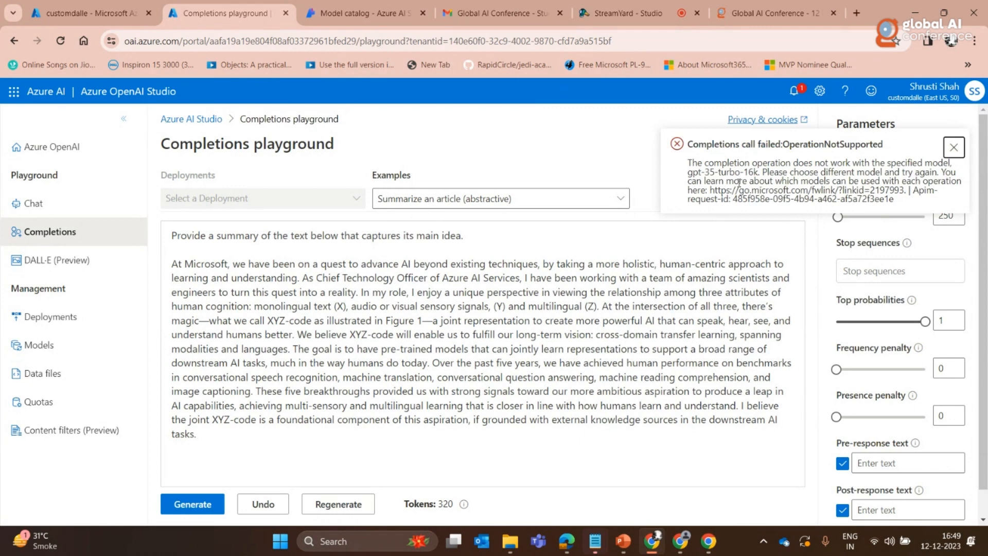
click(954, 148)
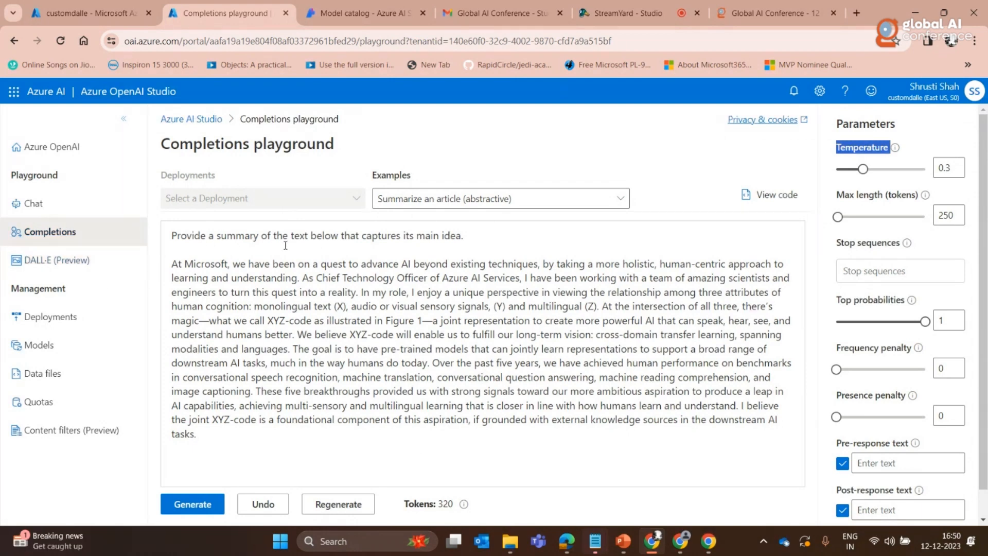
Read the article-summary prompt, then examine the request URL in its curl sample code and close the code
drag(174, 237, 540, 423)
double_click(506, 319)
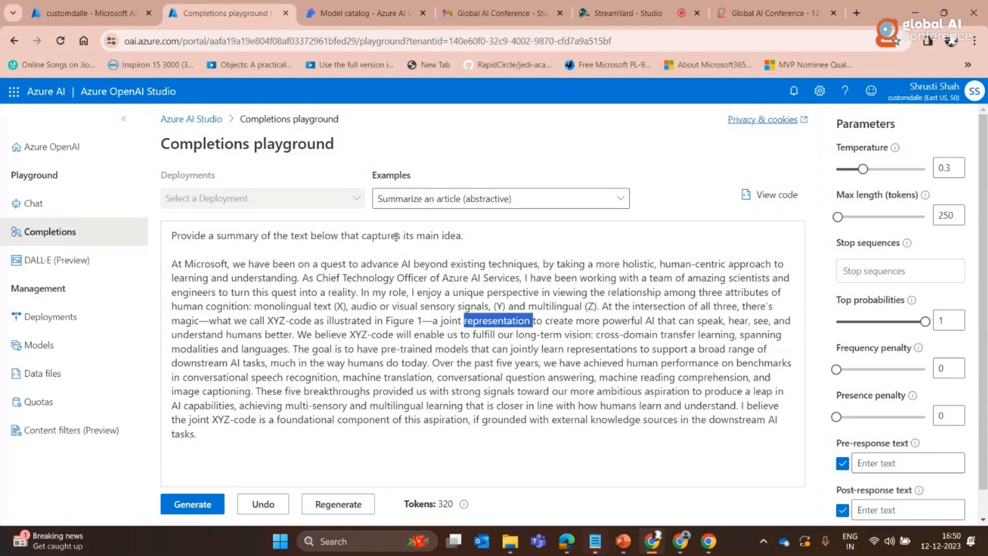
double_click(402, 306)
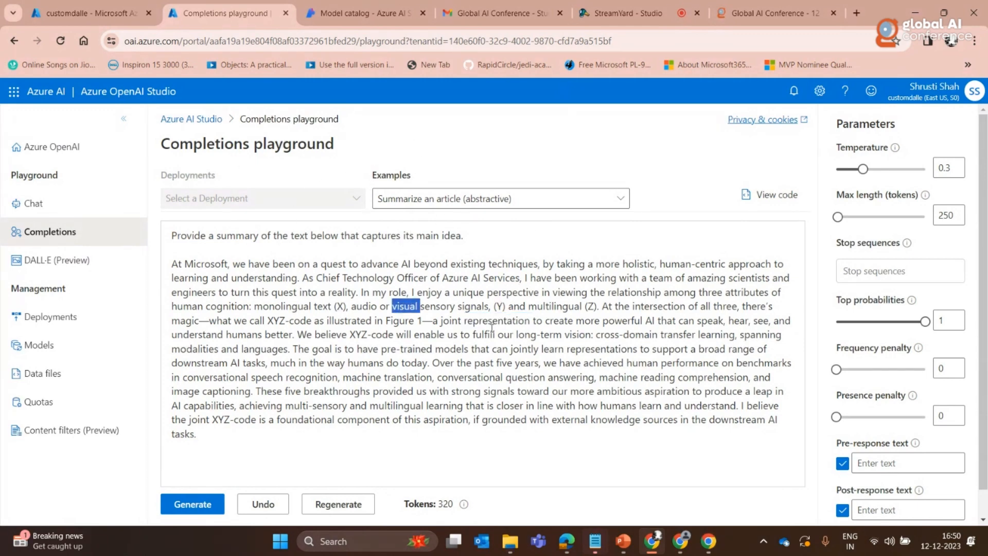
double_click(460, 363)
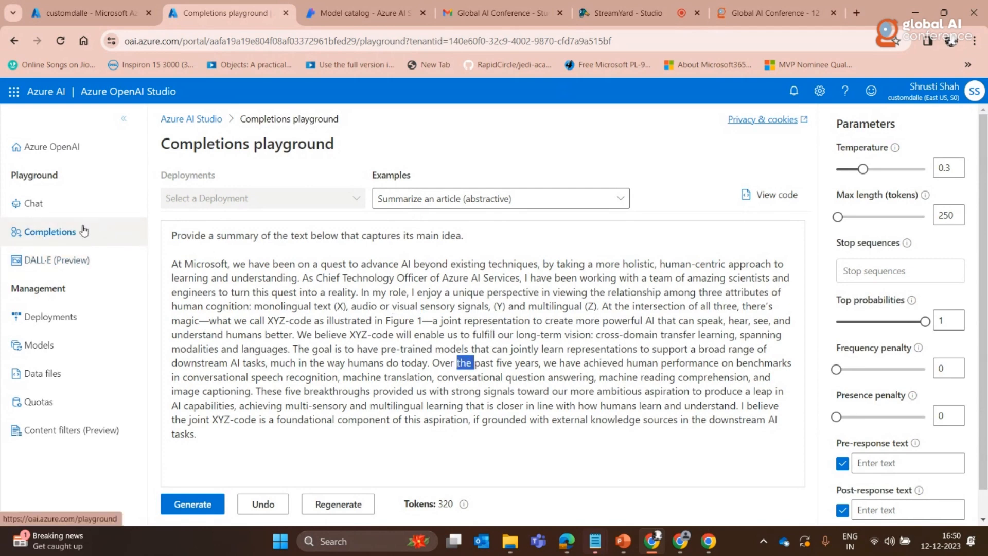
click(770, 194)
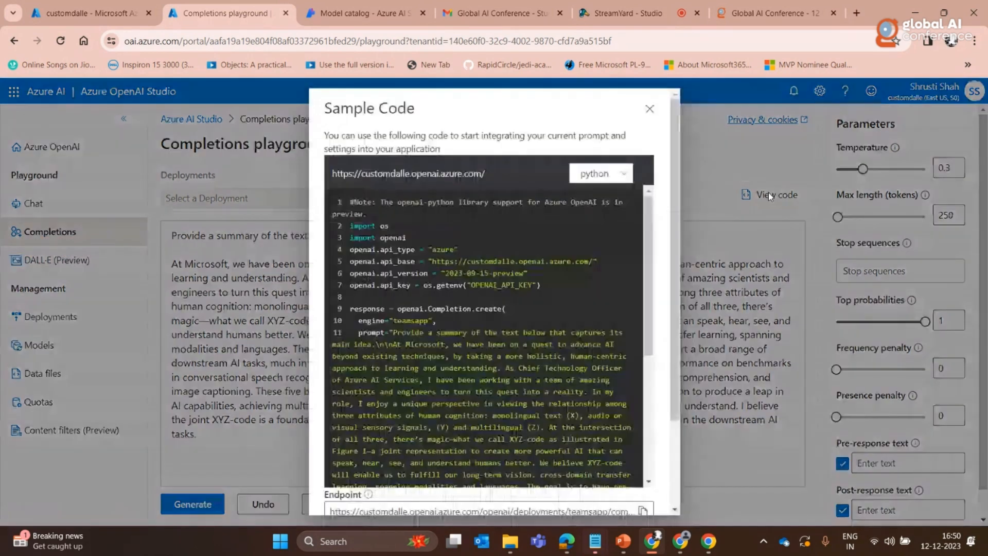
click(624, 176)
click(602, 262)
double_click(409, 240)
drag(575, 214, 366, 225)
click(363, 225)
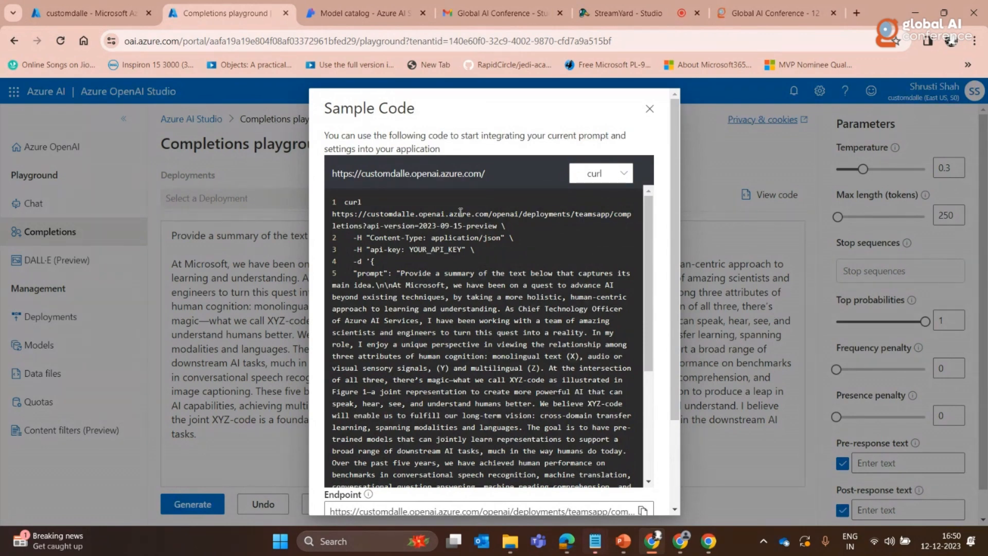
click(650, 109)
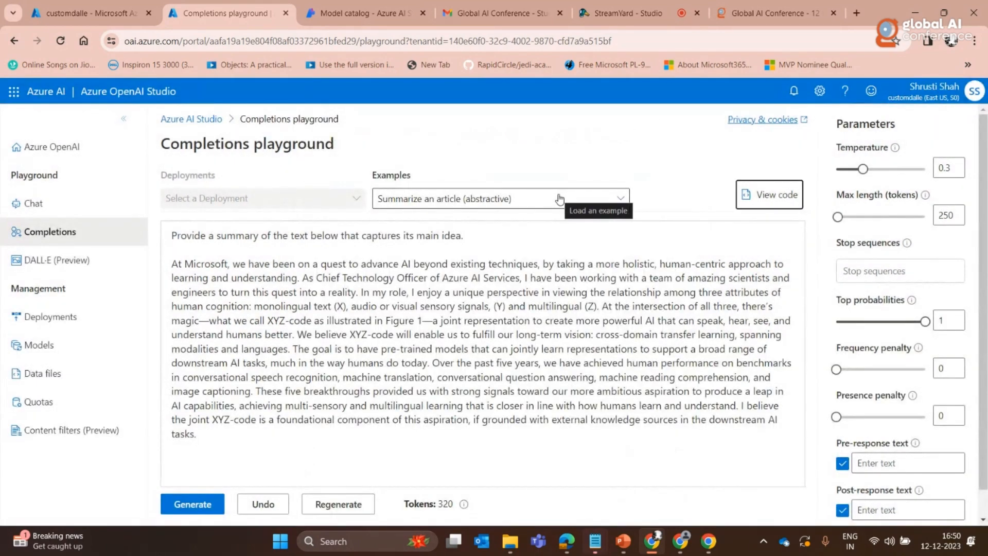
Browse the available completion examples, keeping the current example loaded
click(559, 199)
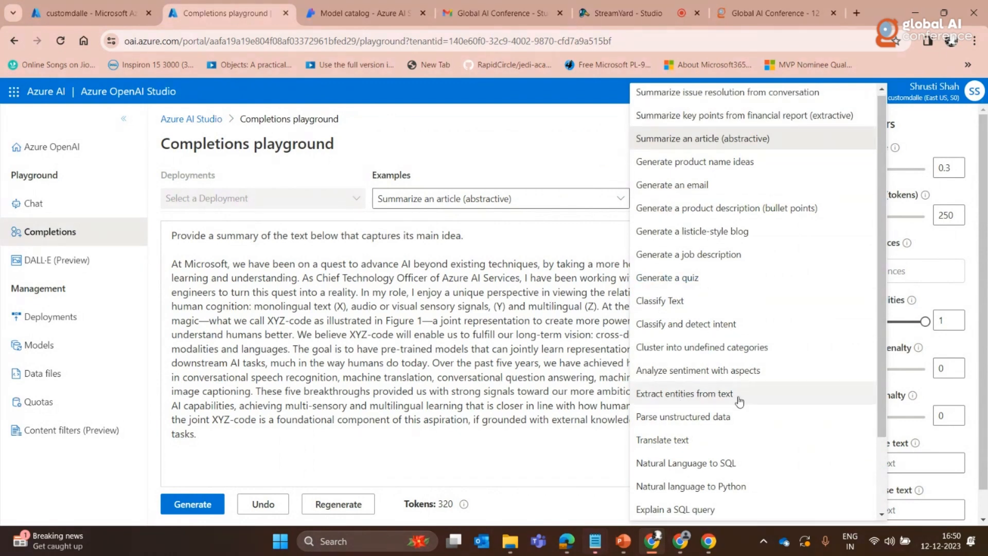
scroll(738, 351, down, 2)
scroll(741, 384, up, 2)
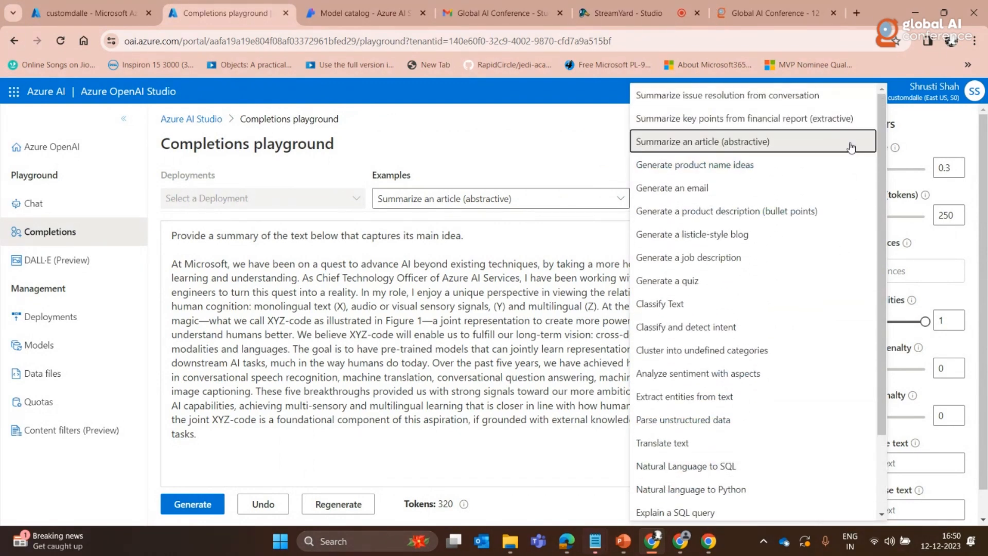
click(551, 159)
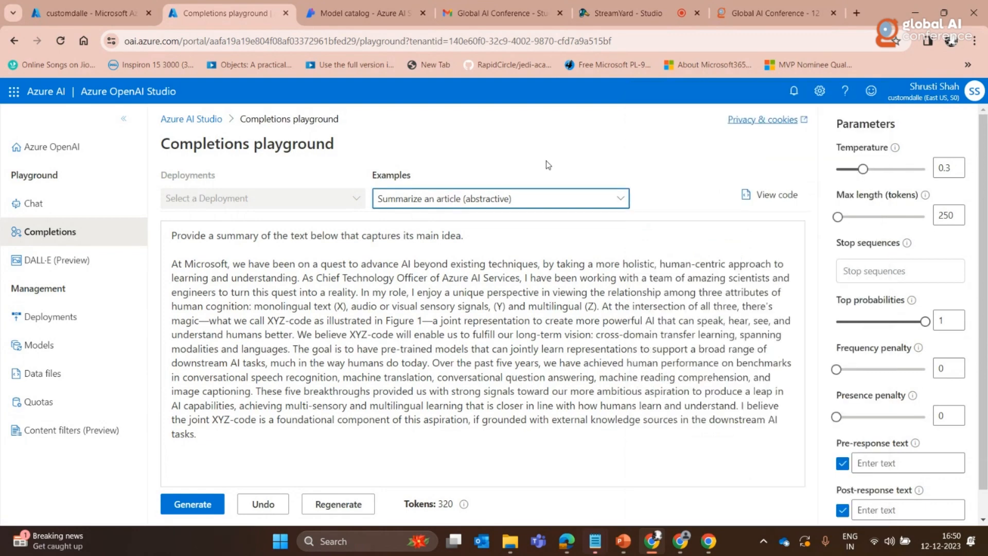
Generate an image in the DALL·E playground from the prompt "redmond microsoft office surrounded with snow"
click(73, 264)
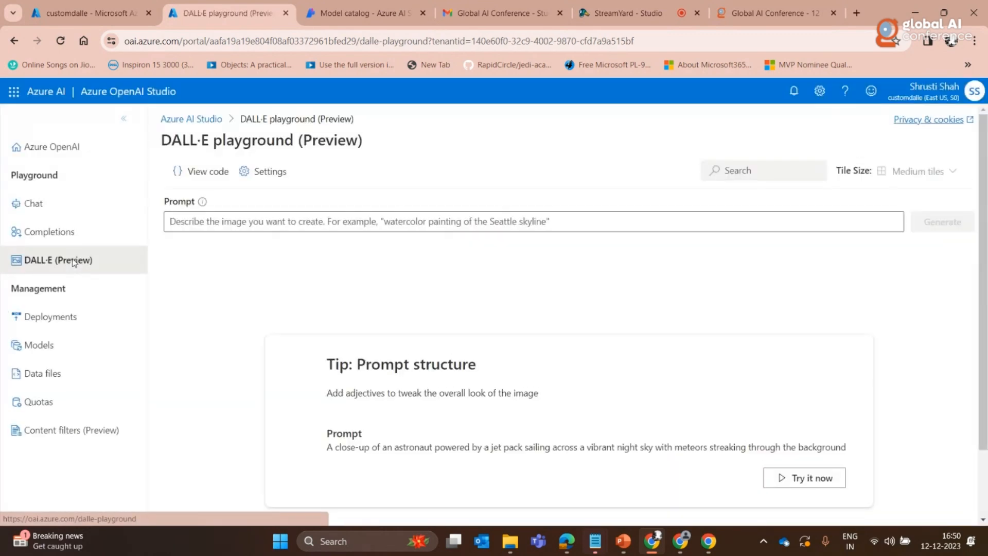
click(513, 216)
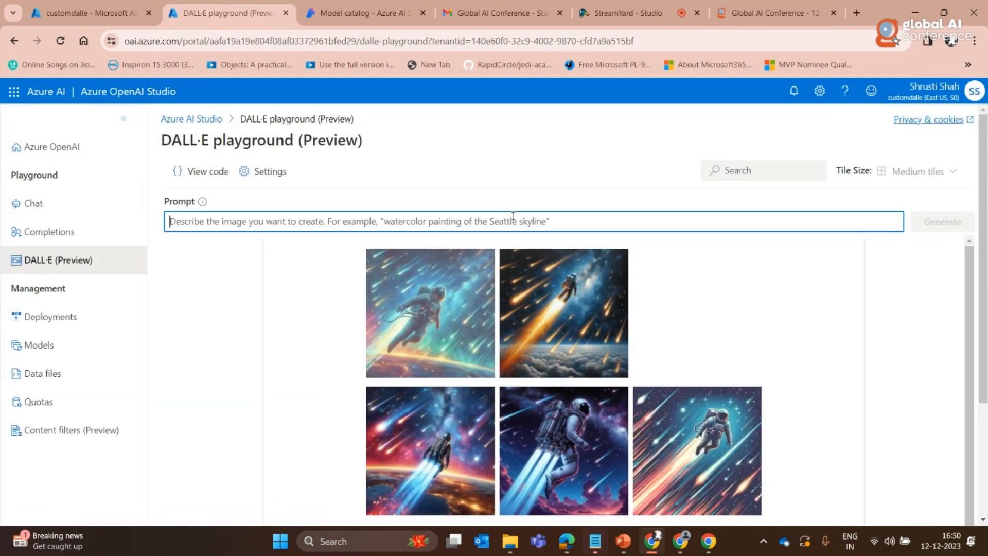
text(redmond)
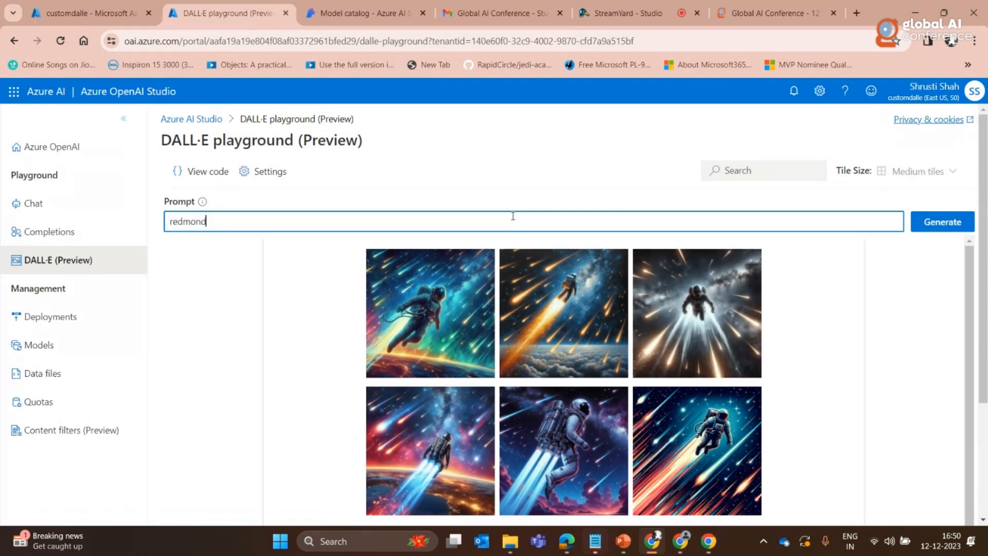
text( microsoft of)
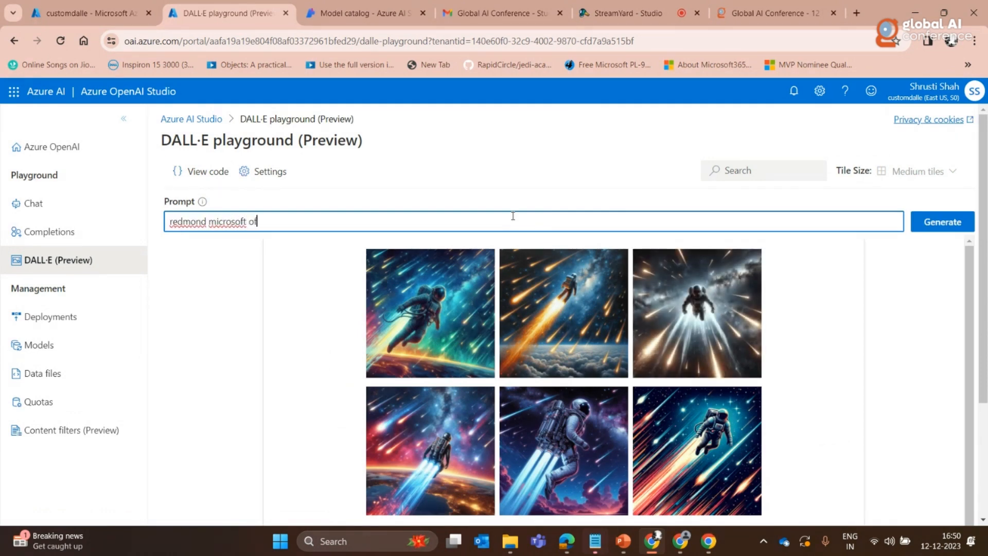
text(fice surrounded with snow)
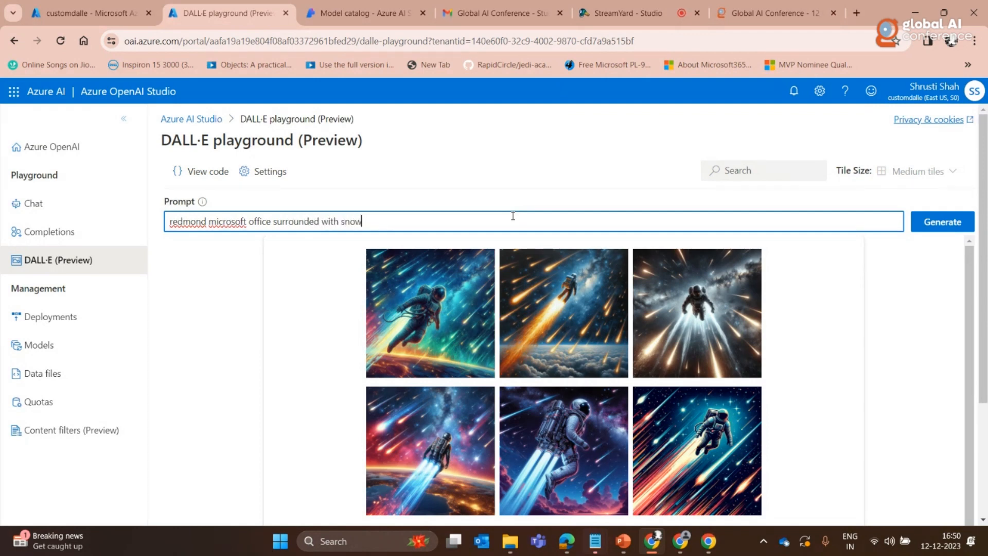
click(959, 220)
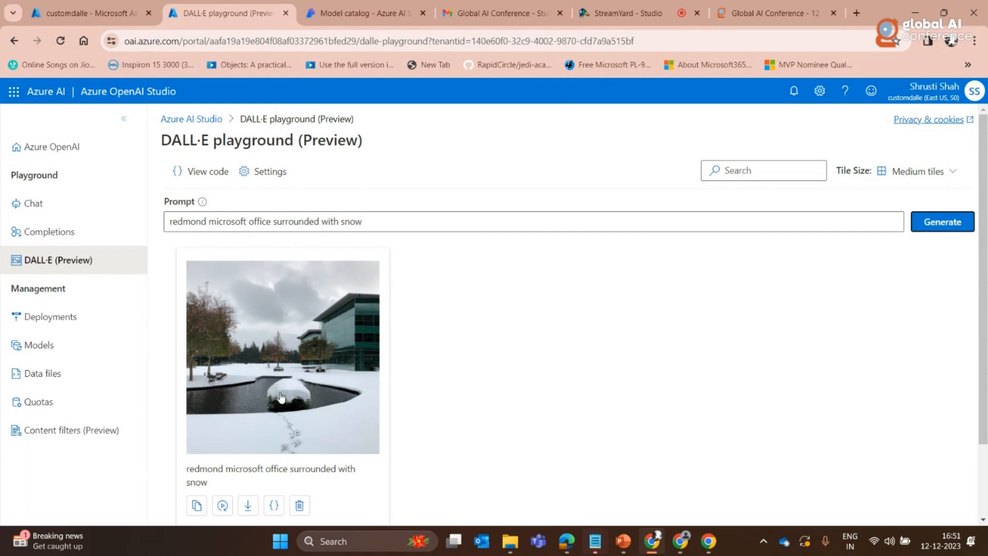
View the generated image and examine the prompt, n and size values in its json sample code
scroll(288, 412, down, 2)
scroll(312, 422, up, 2)
scroll(328, 351, down, 2)
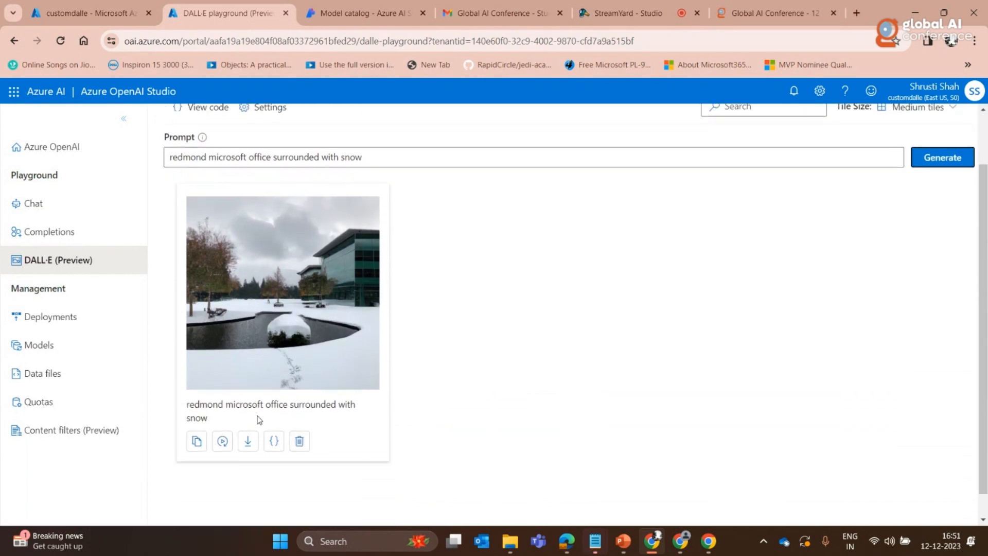
click(275, 441)
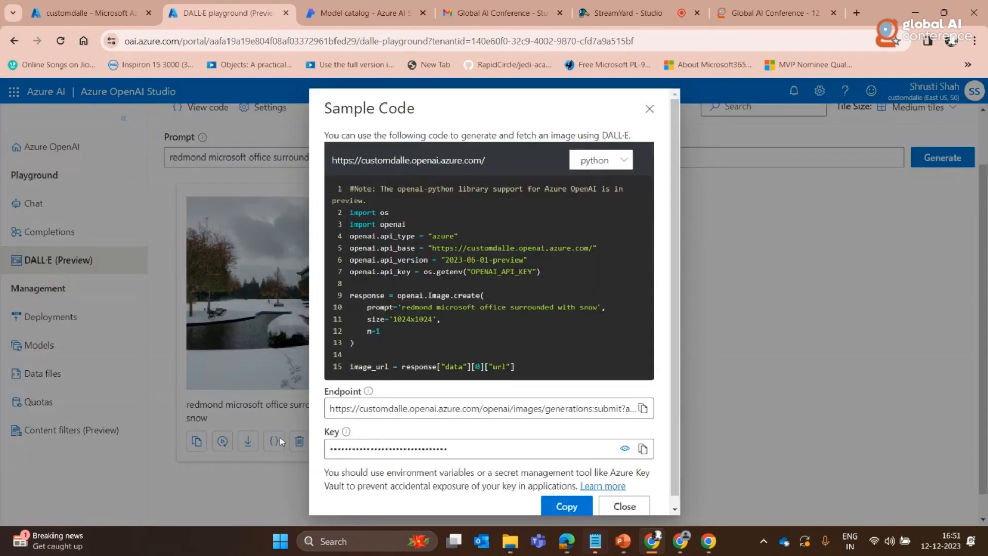
click(627, 163)
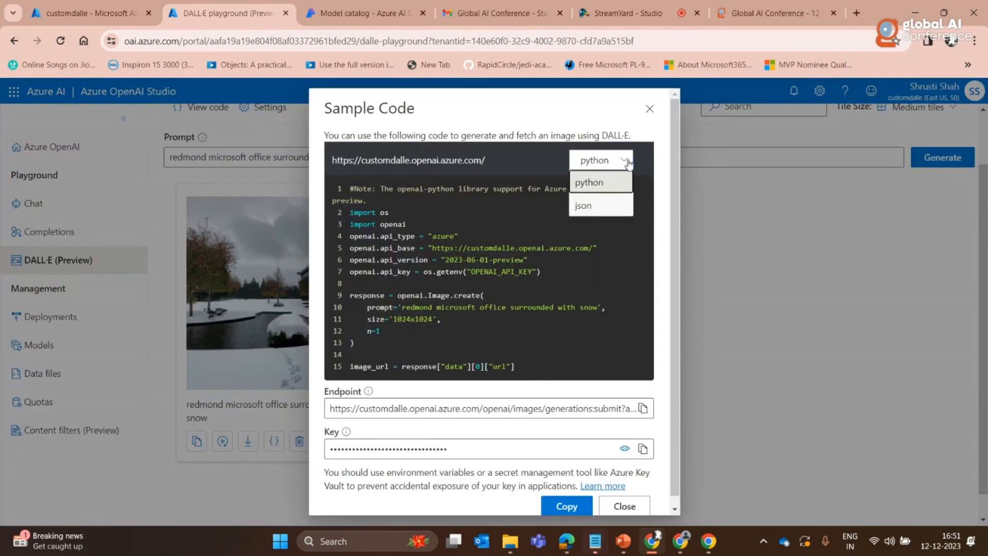
double_click(597, 204)
drag(373, 260, 446, 289)
double_click(416, 277)
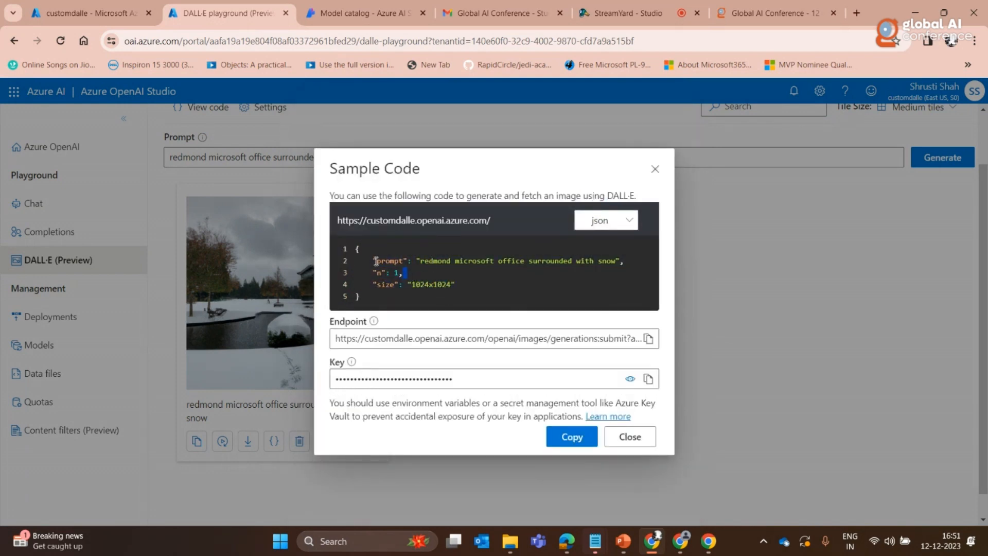
Examine the parts of the image generation endpoint URL and close the sample code
drag(405, 337, 624, 341)
double_click(509, 338)
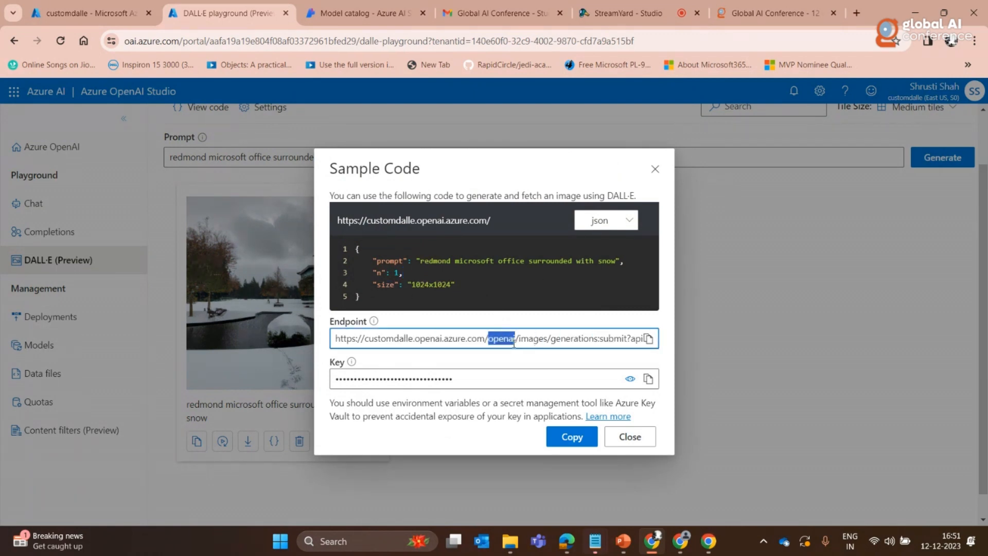
double_click(532, 337)
click(576, 337)
drag(633, 339, 639, 338)
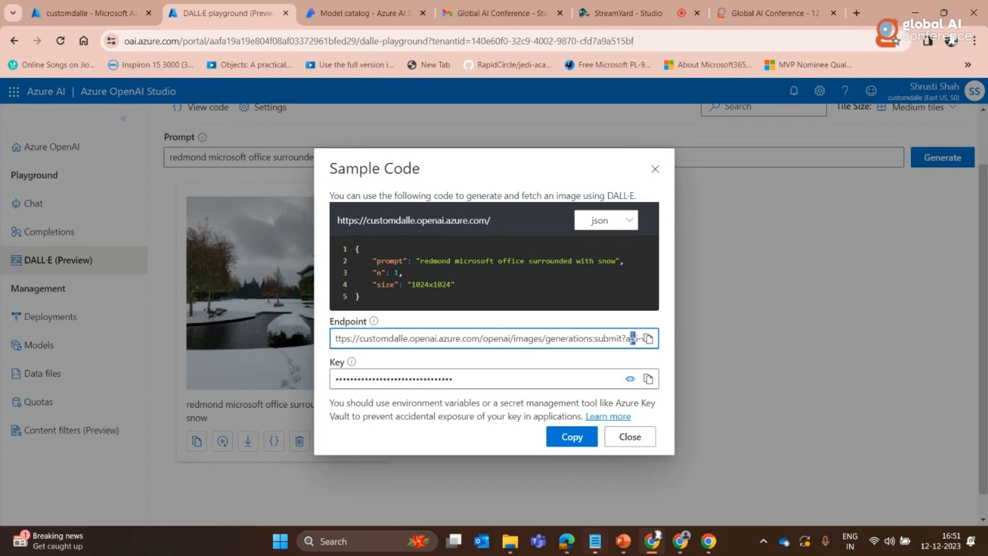
click(453, 317)
click(655, 169)
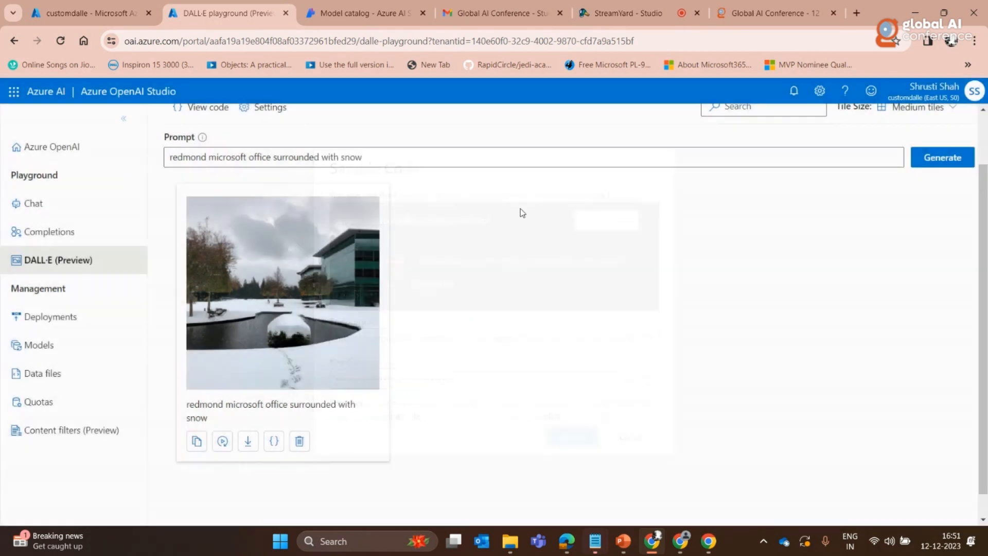
Start a new deployment on the Deployments page and list the base models available for it
scroll(577, 211, up, 2)
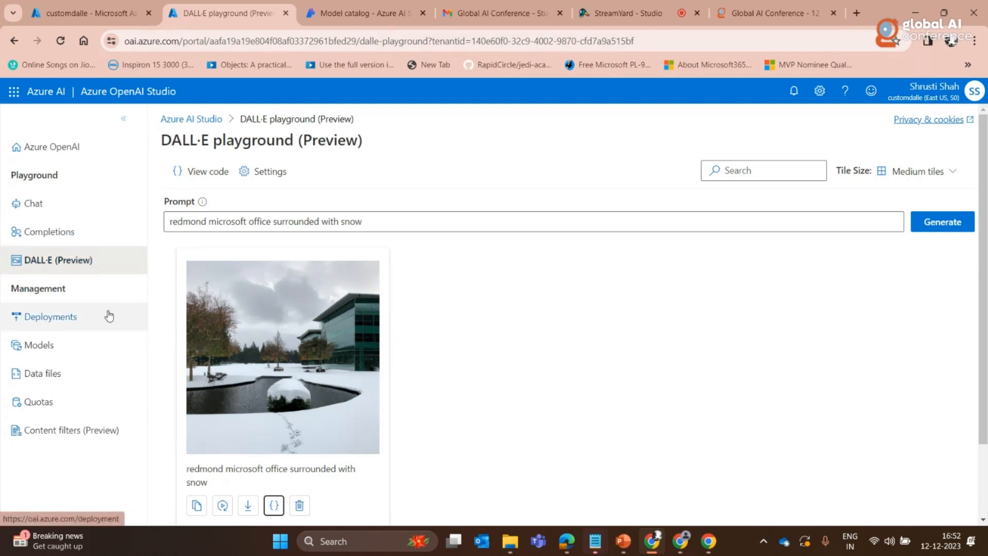
click(69, 317)
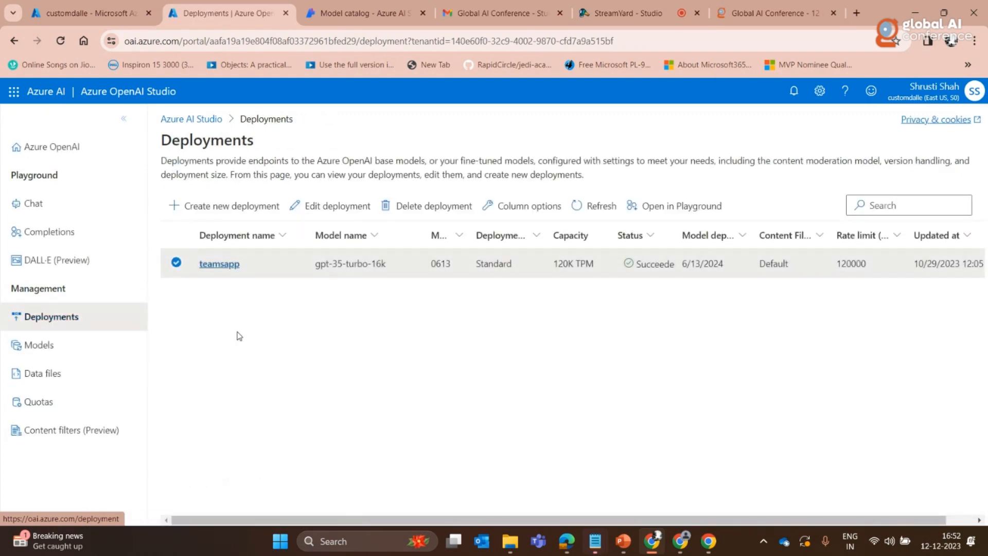
click(231, 206)
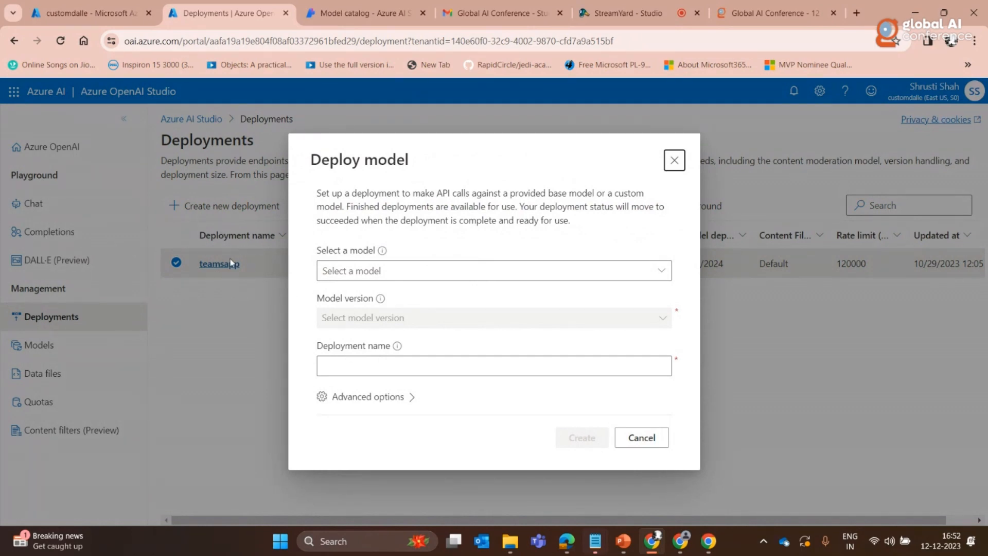
click(364, 270)
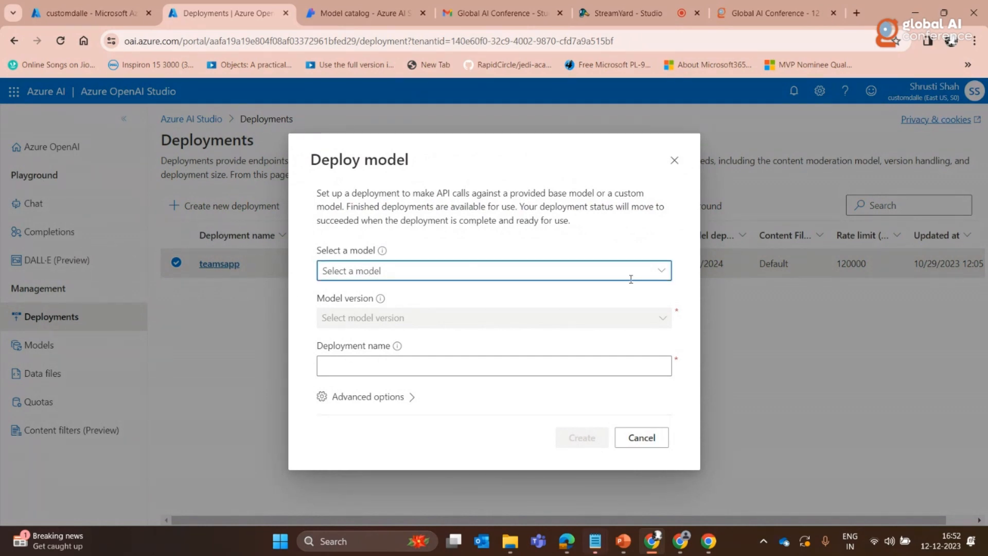
click(667, 275)
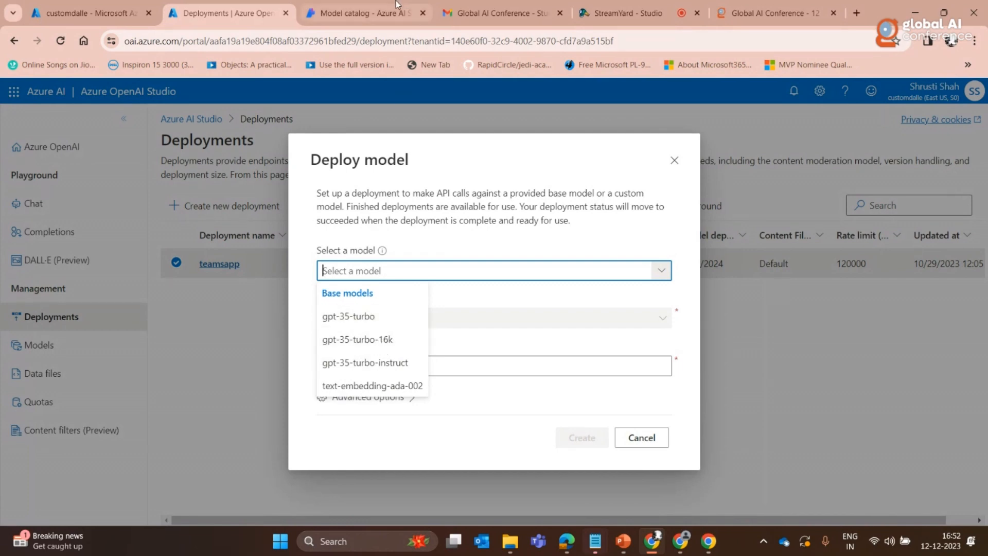
Check the Azure OpenAI models in the model catalog and choose gpt-35-turbo-16k as the model for the new deployment
click(360, 6)
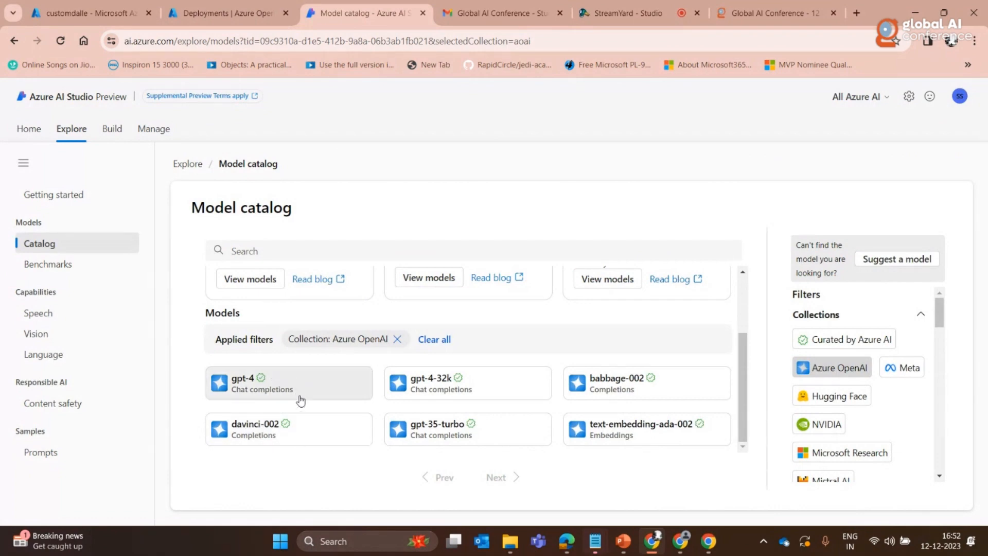
click(244, 3)
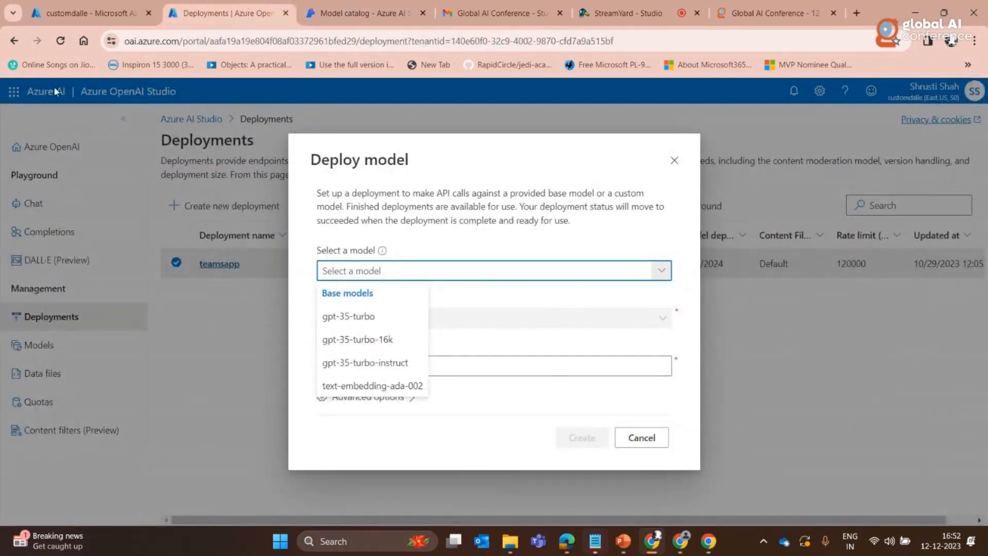
click(348, 319)
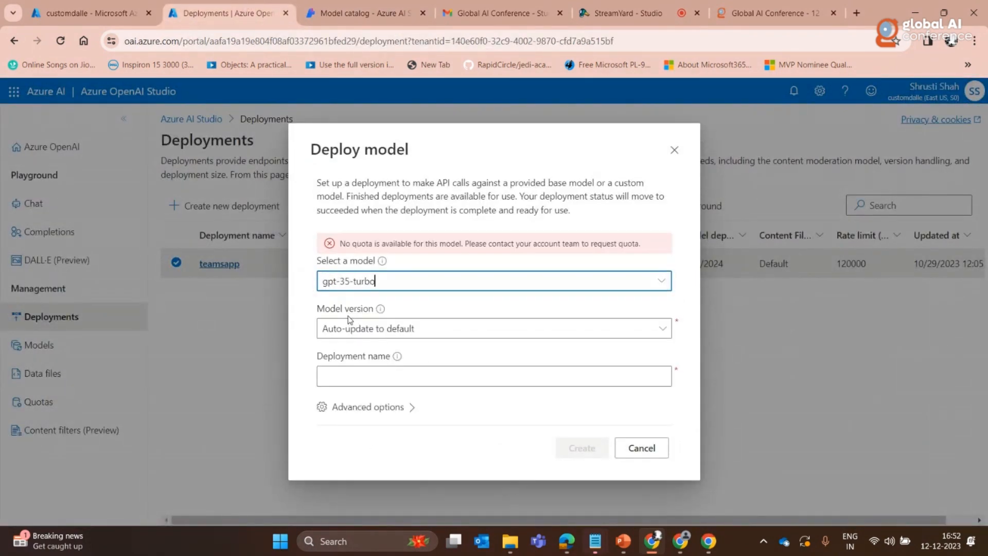
click(394, 279)
click(661, 280)
click(387, 352)
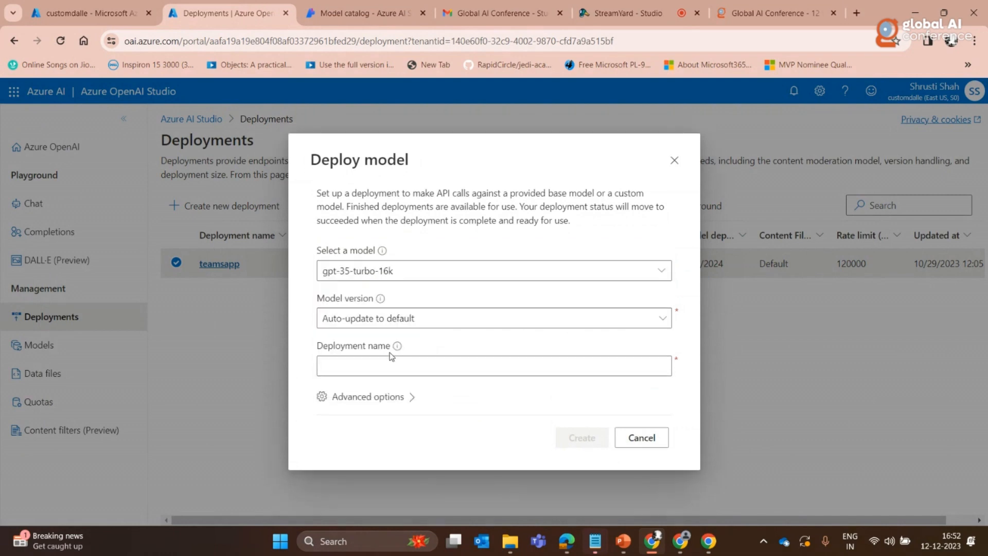
Set the new deployment's model version to 0613 (Default)
click(375, 317)
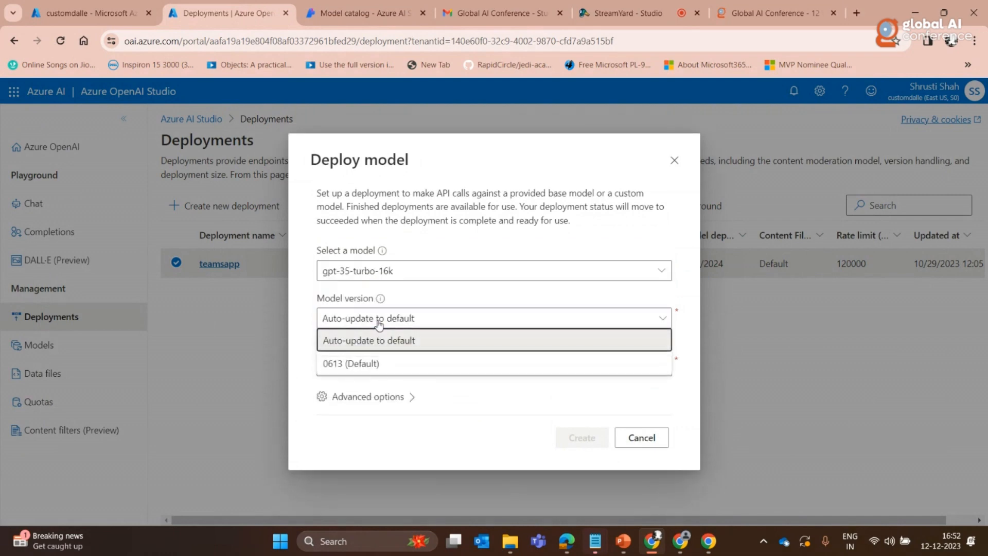
click(342, 365)
click(342, 366)
Review the deployment's advanced options with the Default content filter, and leave the form without creating the deployment
click(399, 397)
scroll(431, 330, down, 3)
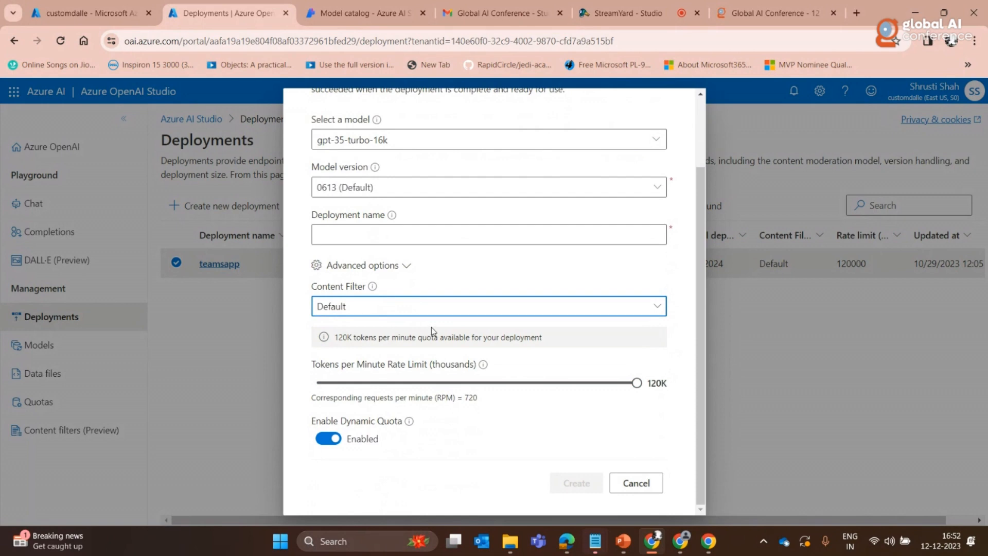
click(356, 312)
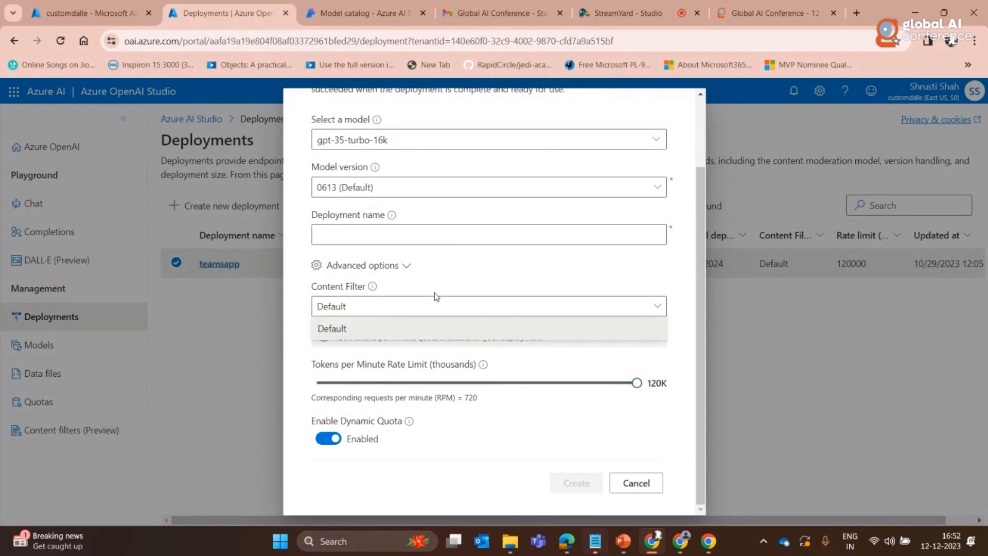
click(356, 329)
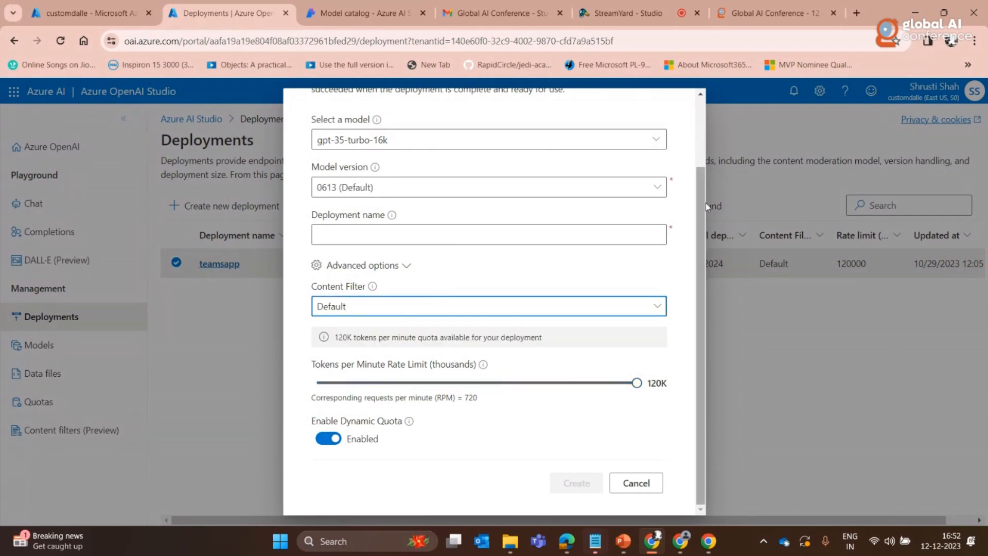
drag(703, 289, 554, 218)
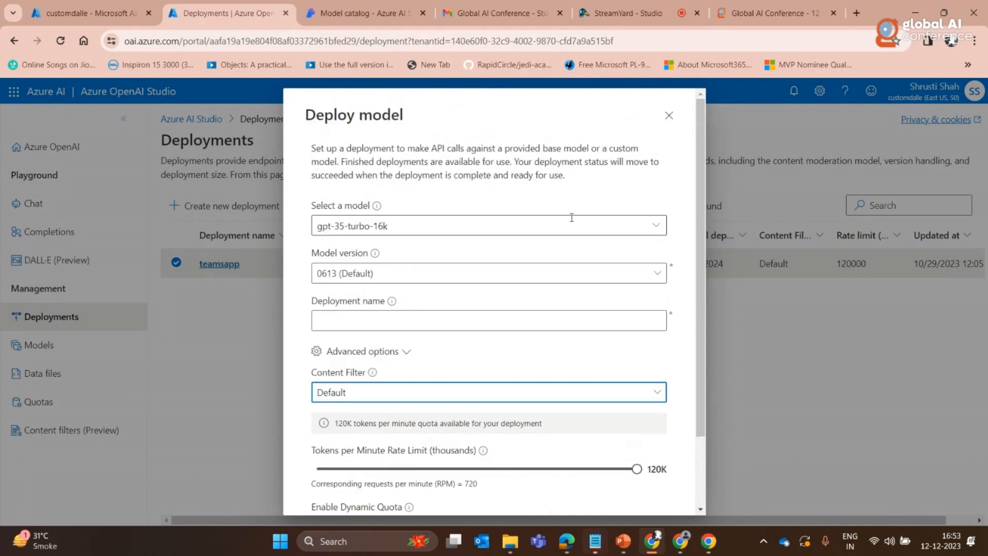
click(669, 115)
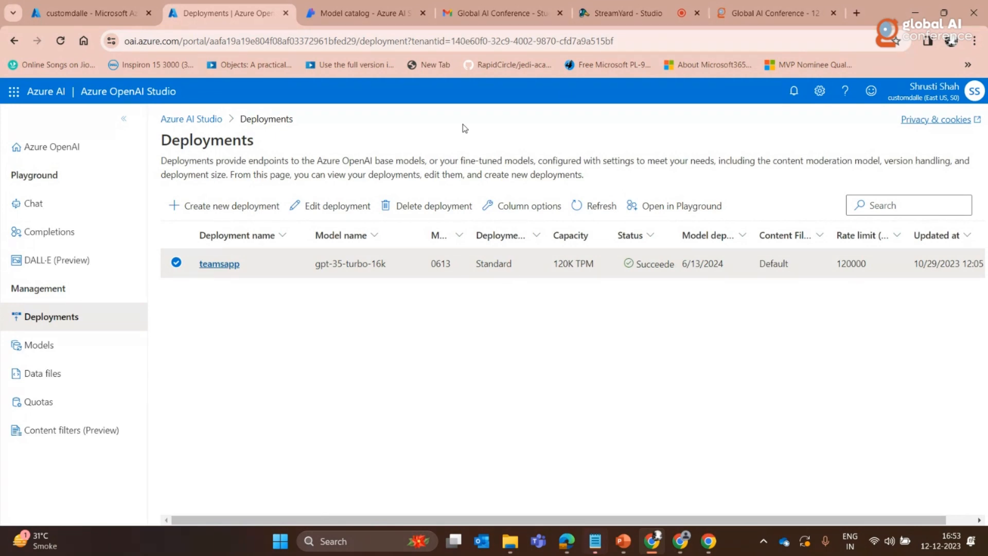
Go to the Chat playground and open the form for adding your own data source to the assistant
click(79, 215)
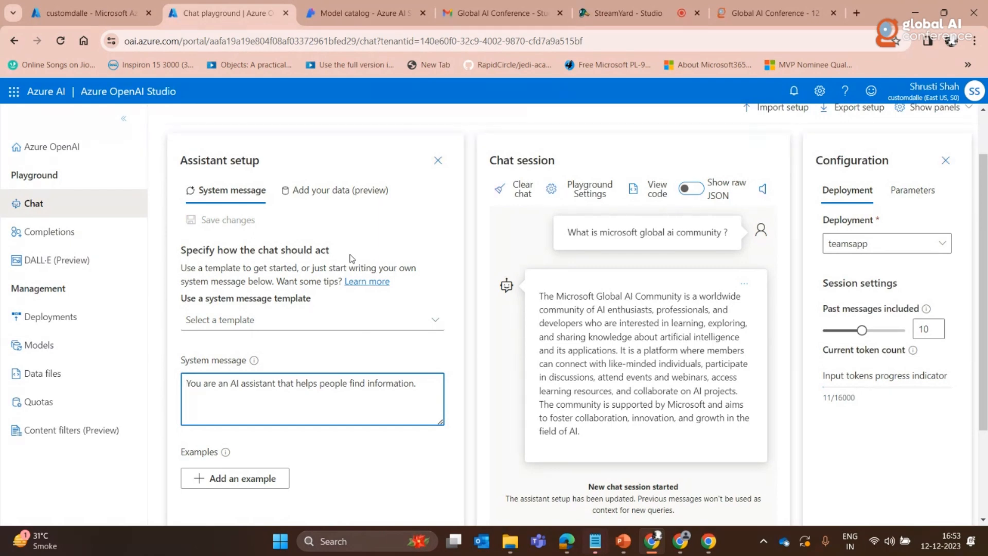
scroll(320, 298, up, 1)
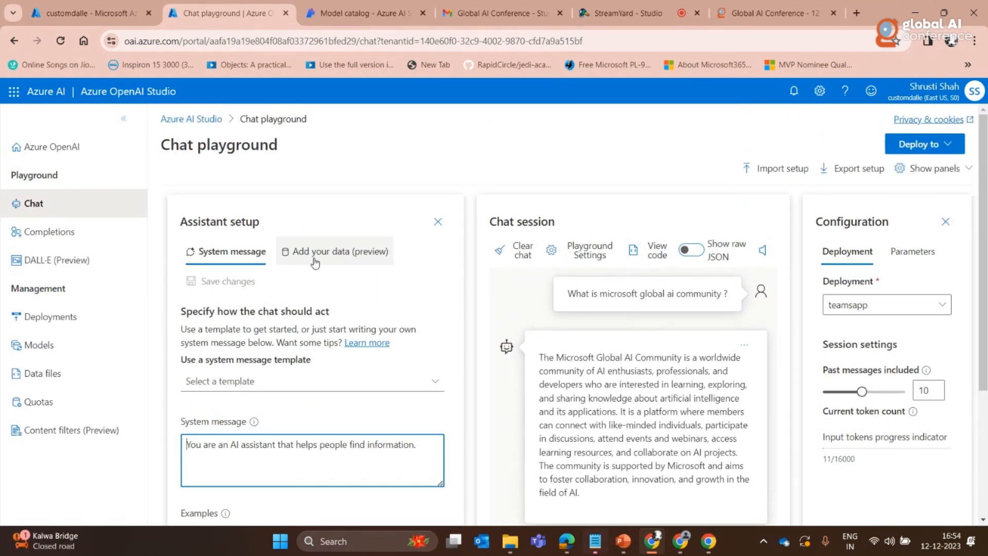
click(331, 265)
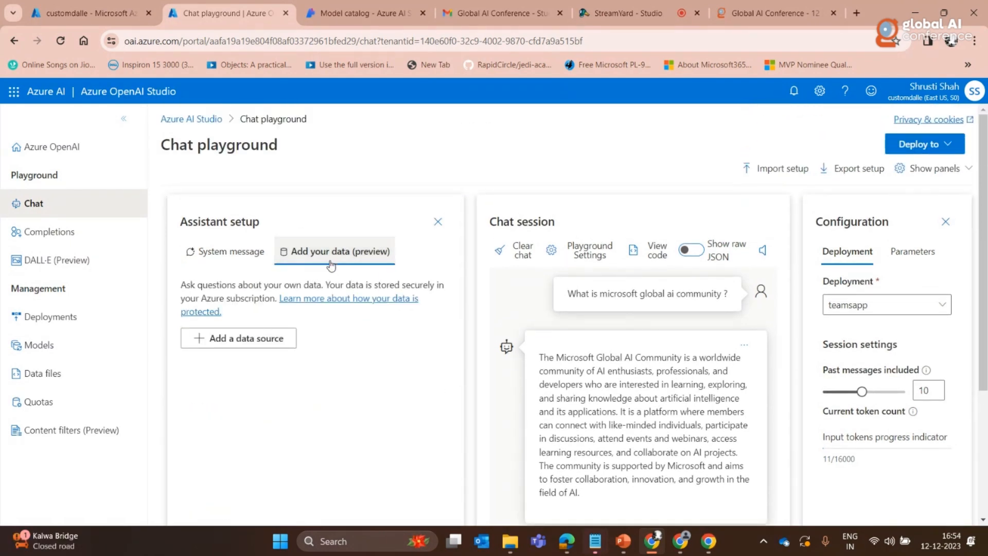
click(266, 344)
scroll(267, 344, down, 2)
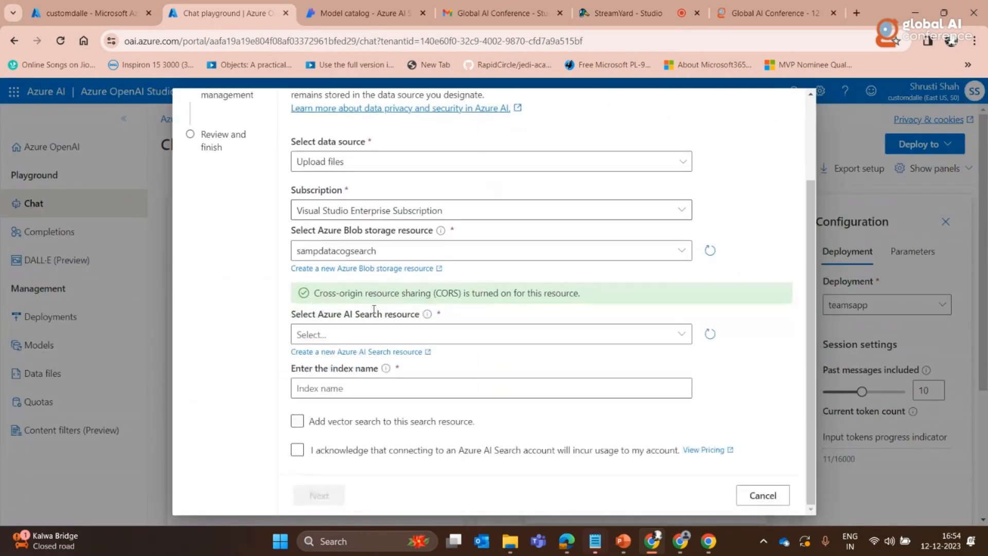
scroll(366, 254, up, 1)
View the available data source types, examine the fields required for uploading files, and close the data source form
click(355, 227)
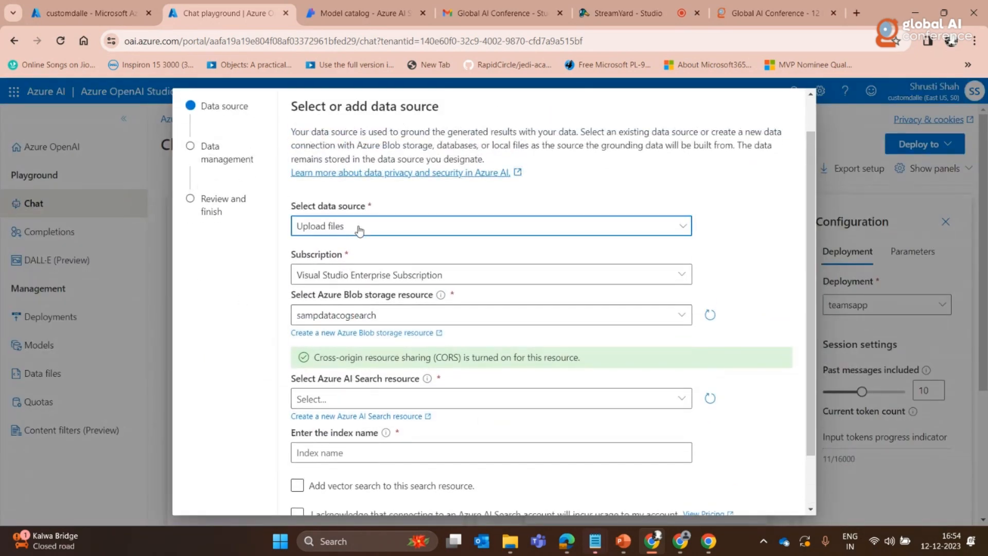
click(403, 224)
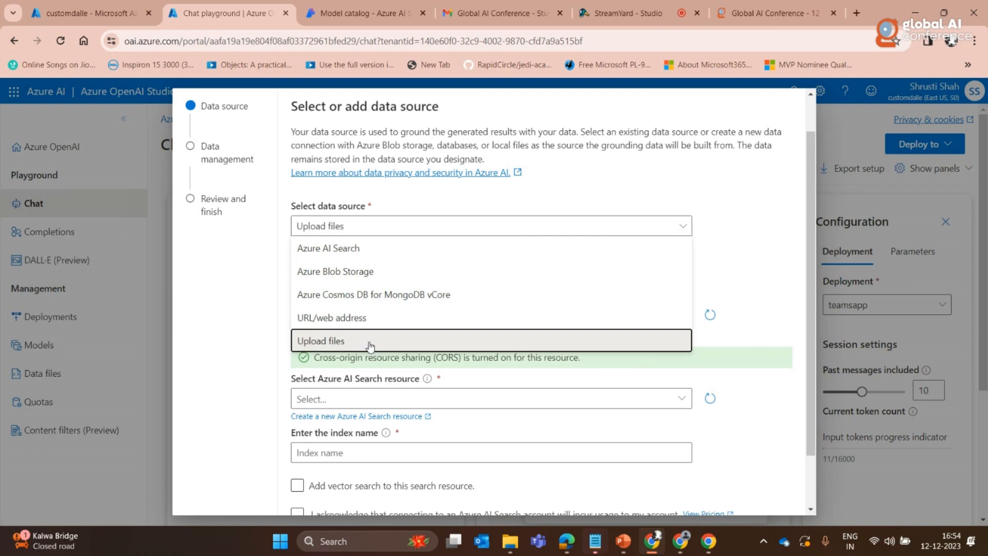
click(236, 320)
scroll(333, 356, down, 2)
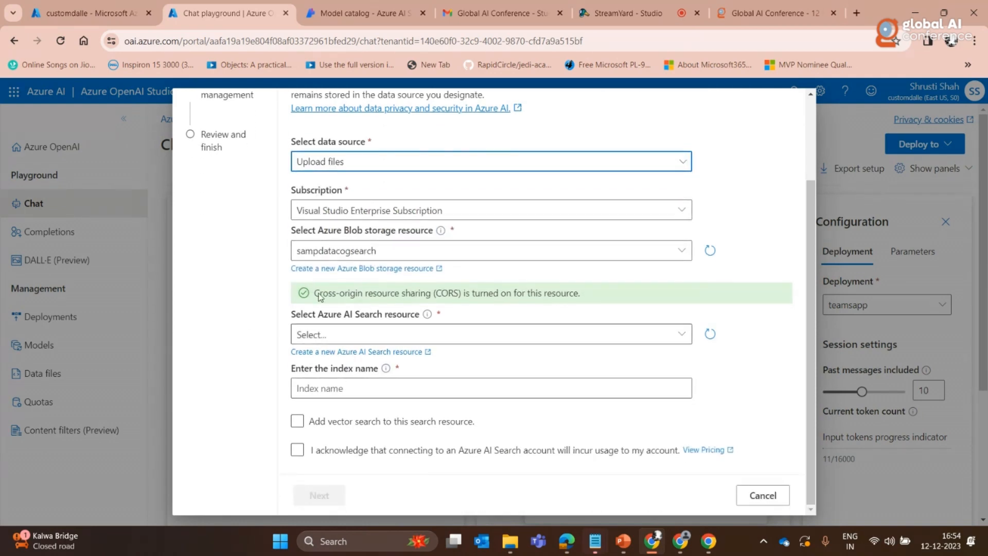
scroll(547, 324, up, 3)
scroll(555, 398, down, 1)
scroll(555, 399, down, 2)
scroll(555, 360, up, 4)
click(788, 118)
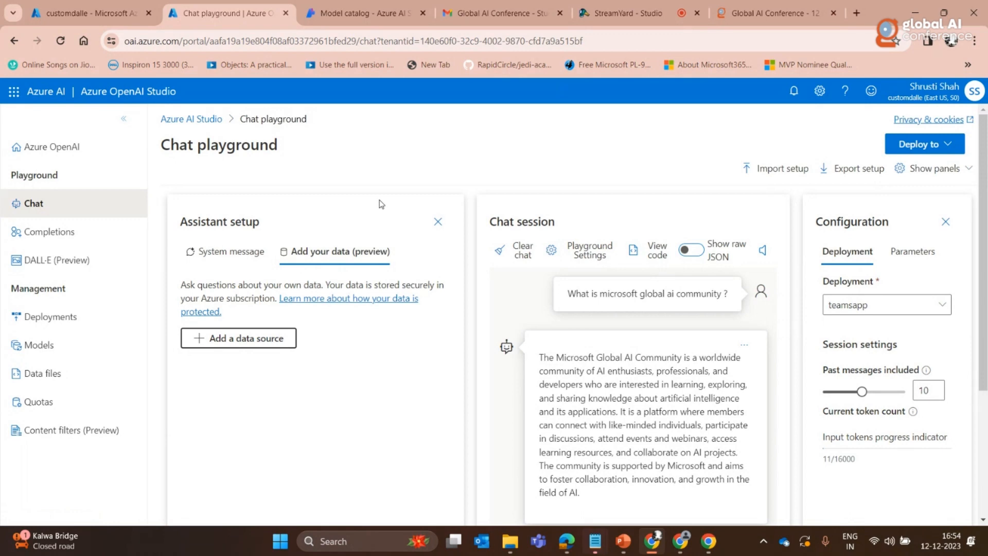
Switch to the PowerPoint presentation and start the slide show from the current Azure OpenAI REST API slide
scroll(344, 242, down, 1)
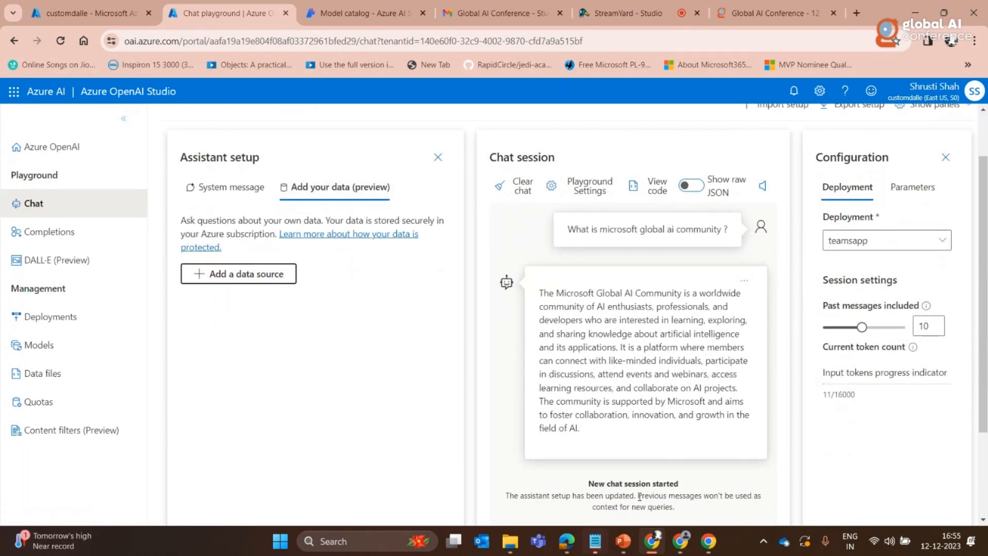
mouse_move(624, 542)
click(624, 543)
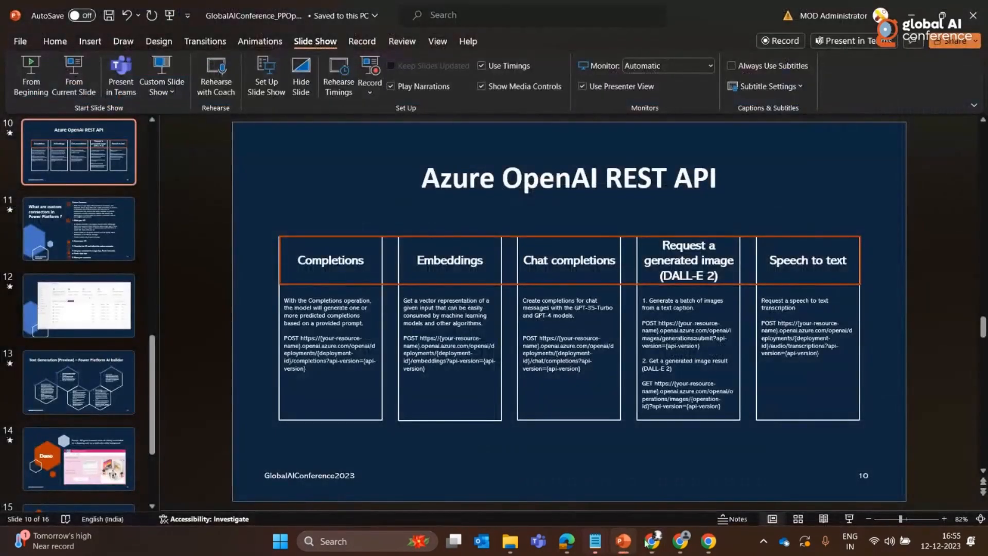
click(88, 81)
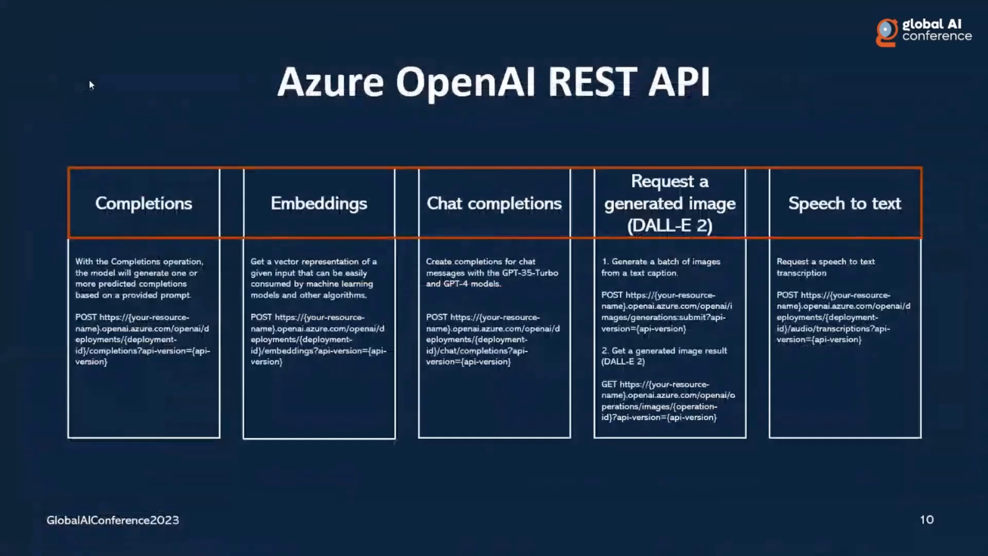
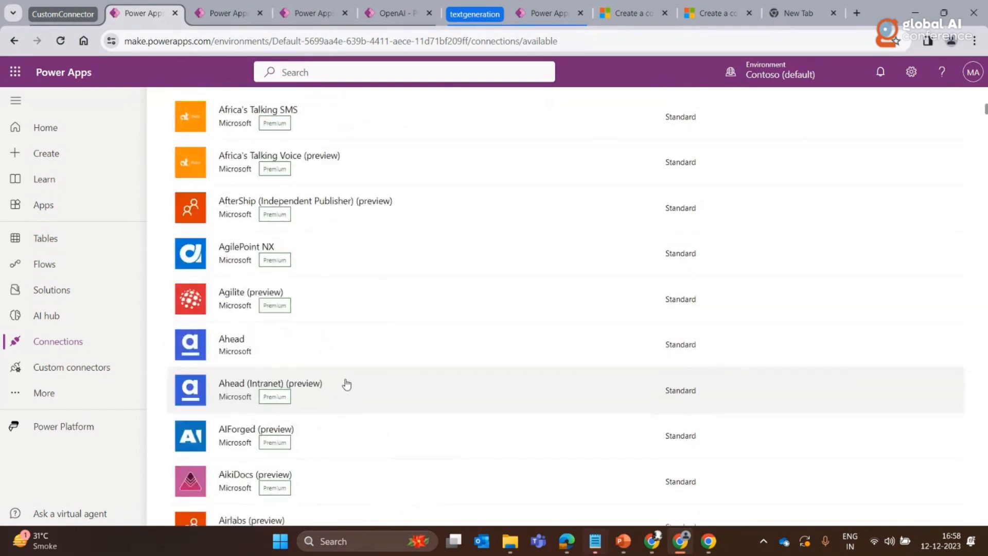
Search the new-connection list for "teams", view the Microsoft Teams connector's details, and close them without creating a connection
scroll(337, 381, up, 10)
scroll(334, 350, up, 15)
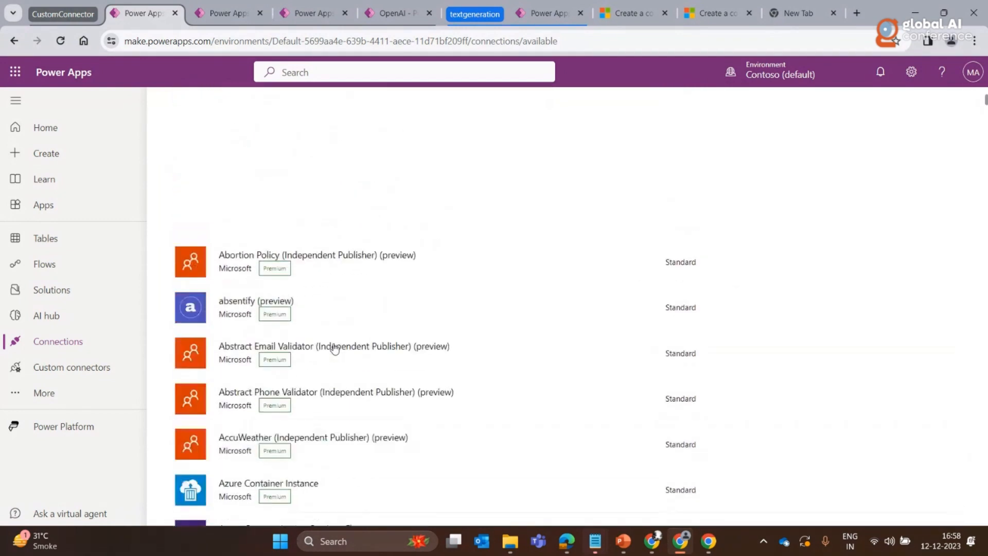
click(905, 103)
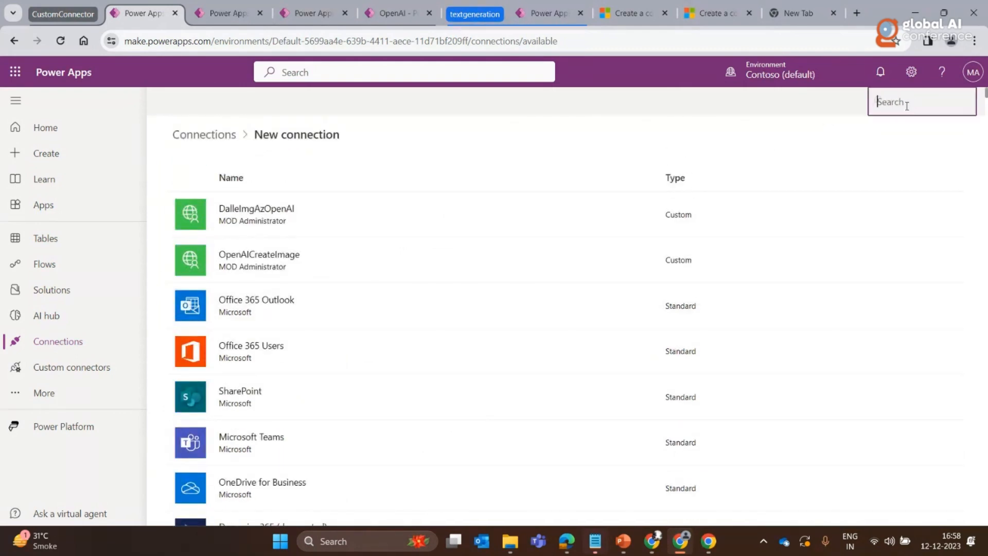
text(teams)
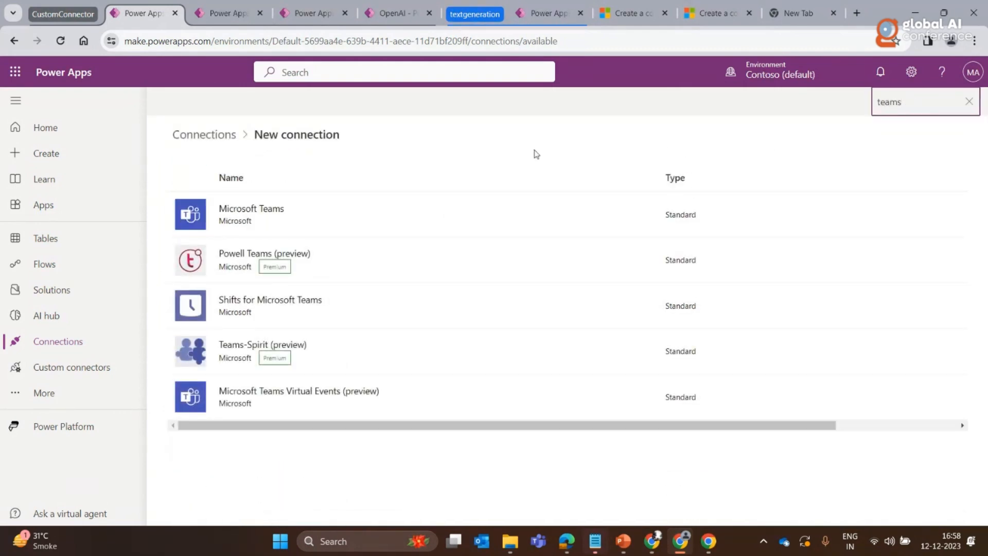
click(235, 209)
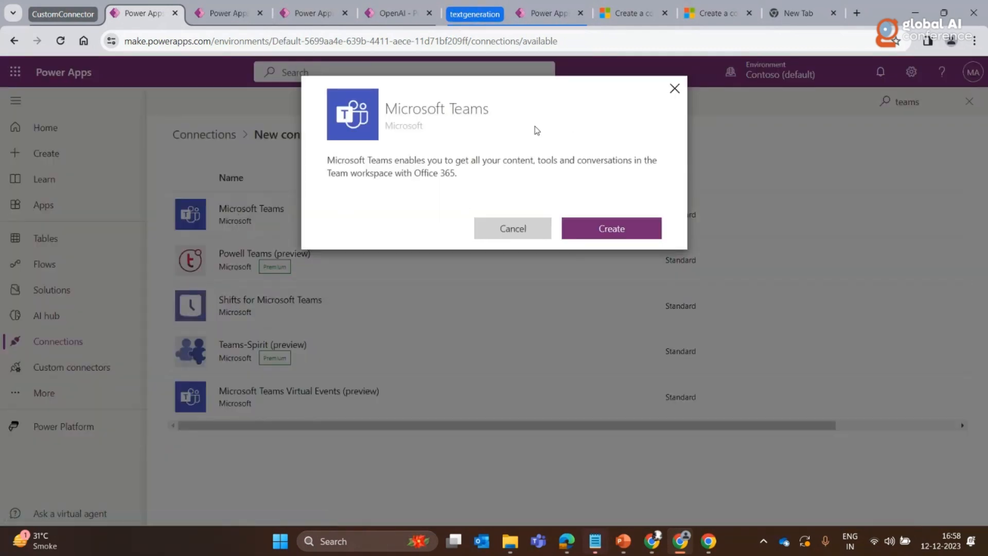
click(675, 90)
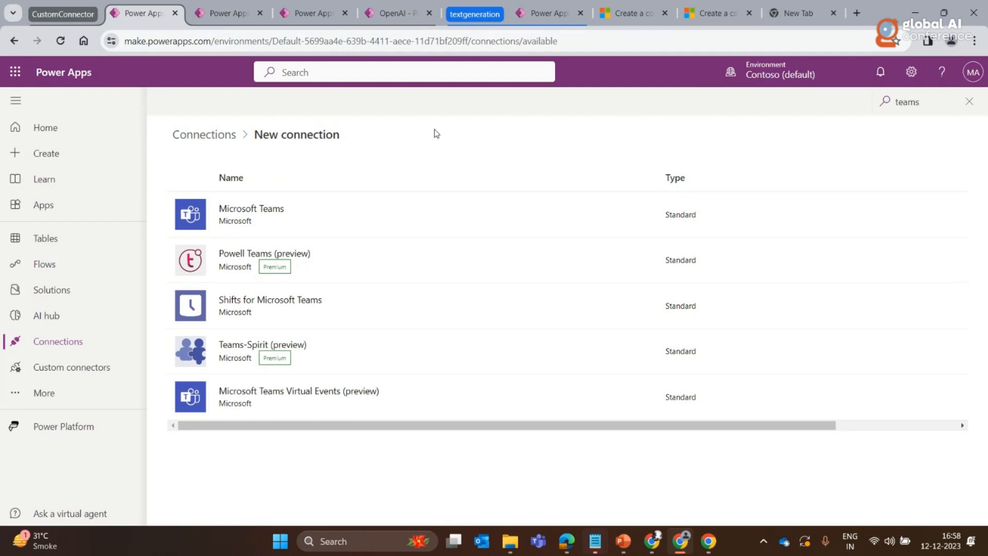
Search the available connectors for "share" and for "langu"
click(936, 96)
text(s)
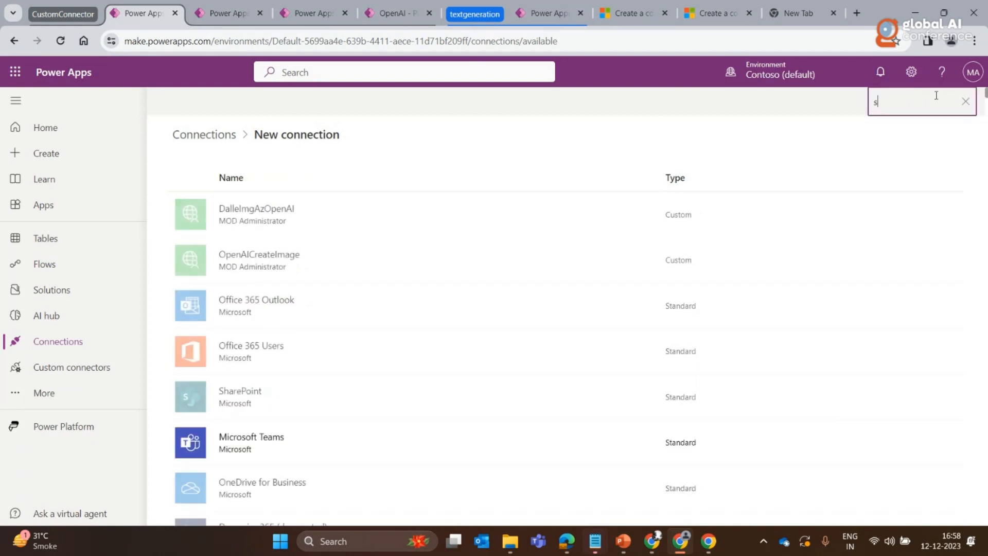
text(hare)
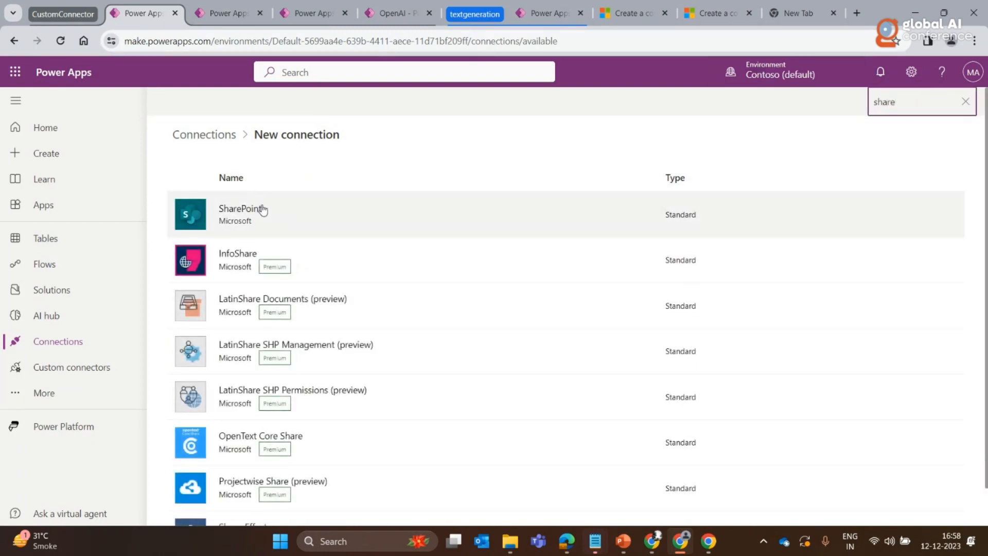
click(912, 102)
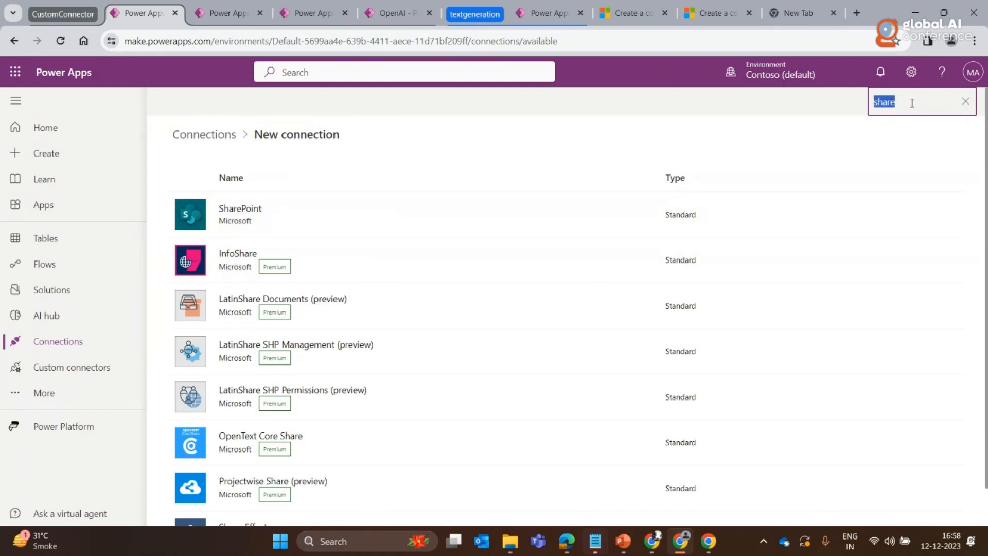
text(langu)
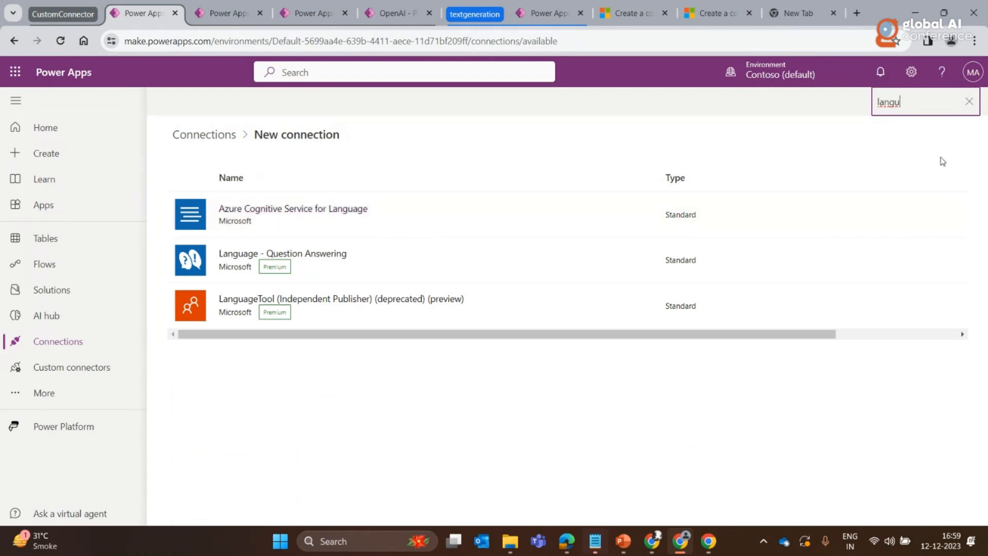
Search the connectors for "blob", clear the search, and browse the full list of available connectors
double_click(900, 103)
text(blob)
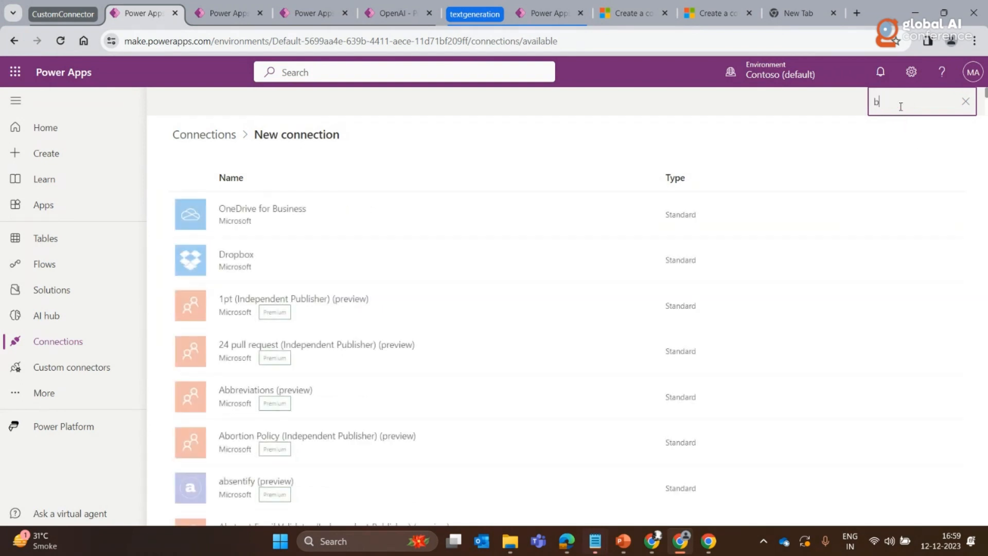
click(969, 102)
scroll(381, 360, down, 10)
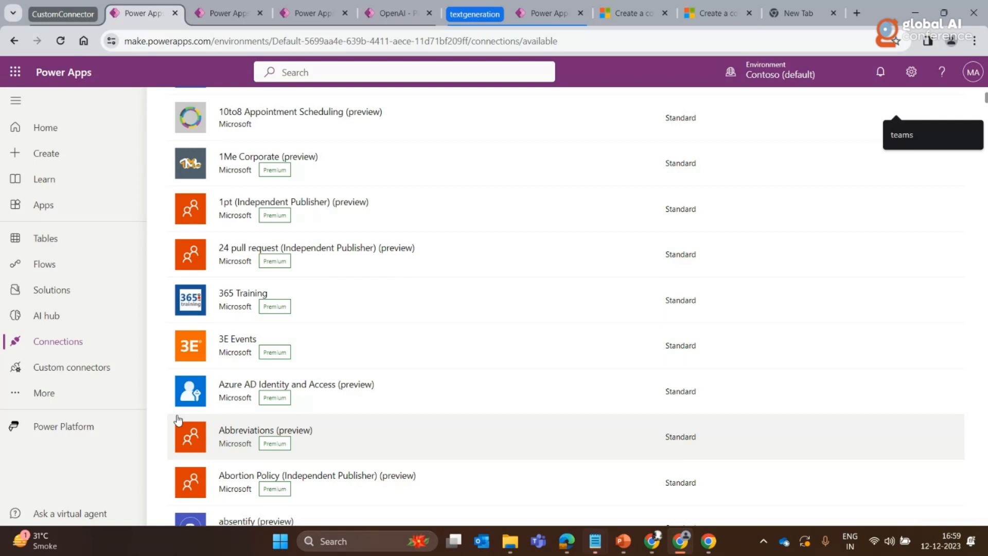
scroll(353, 419, up, 5)
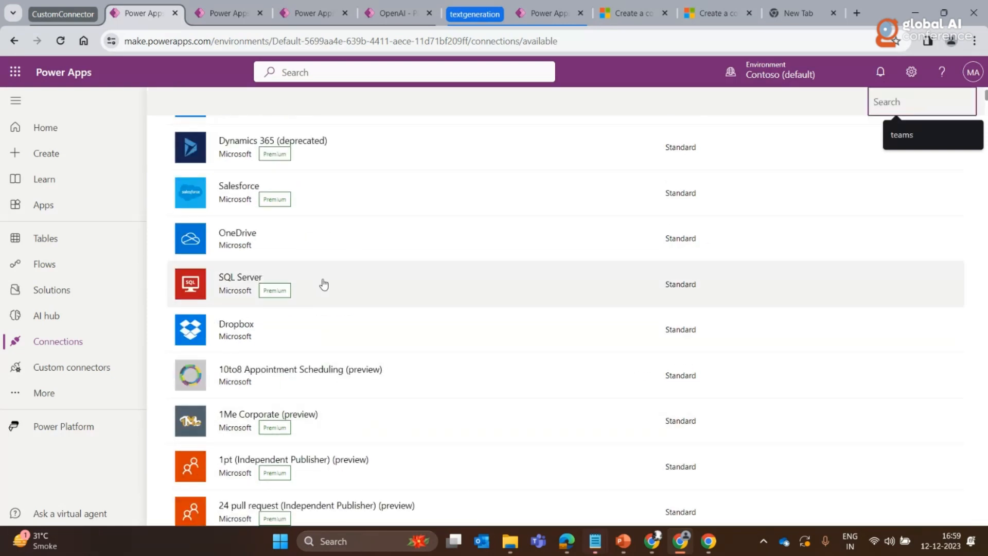
scroll(324, 285, up, 5)
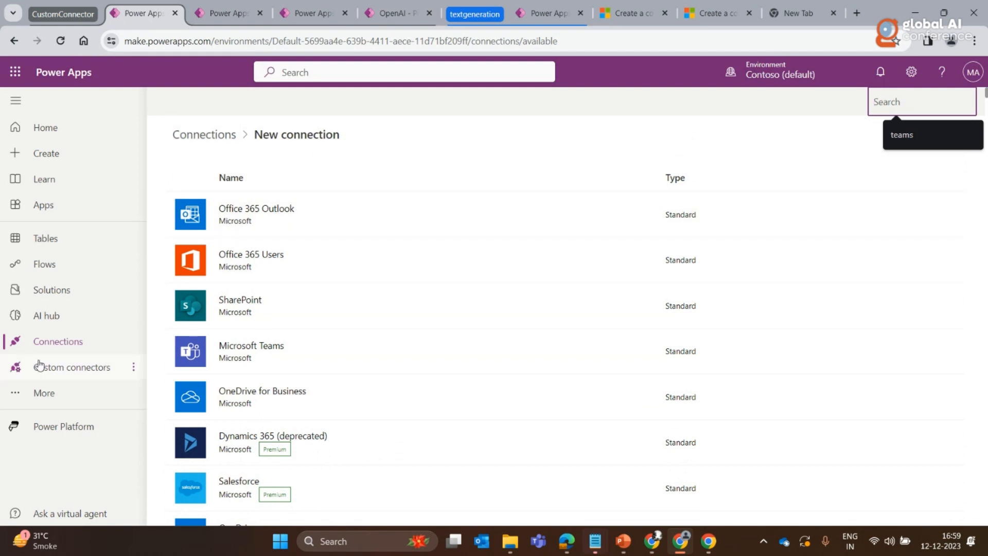
Open the custom connectors page, then switch to the DalleImgAzOpenAI connector already open for editing
click(97, 368)
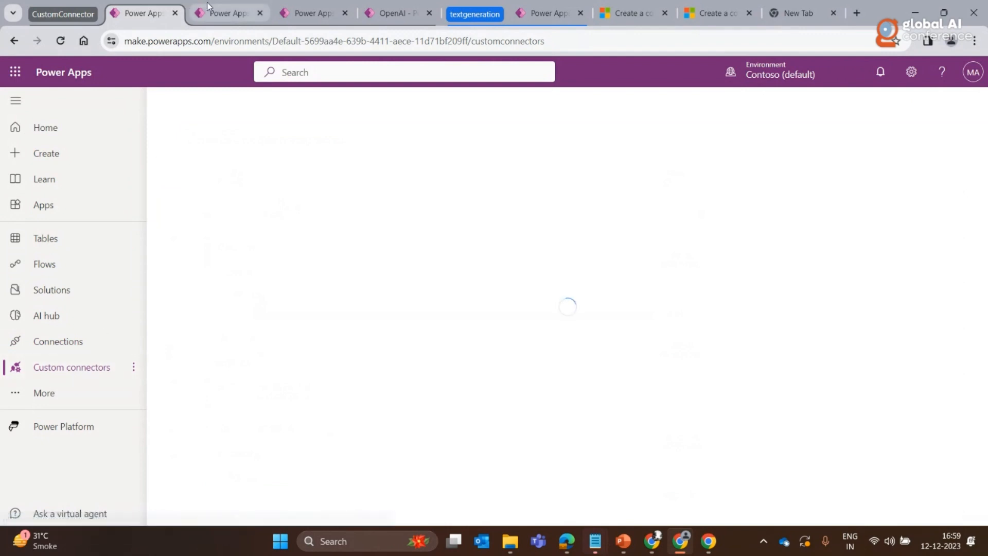
click(221, 13)
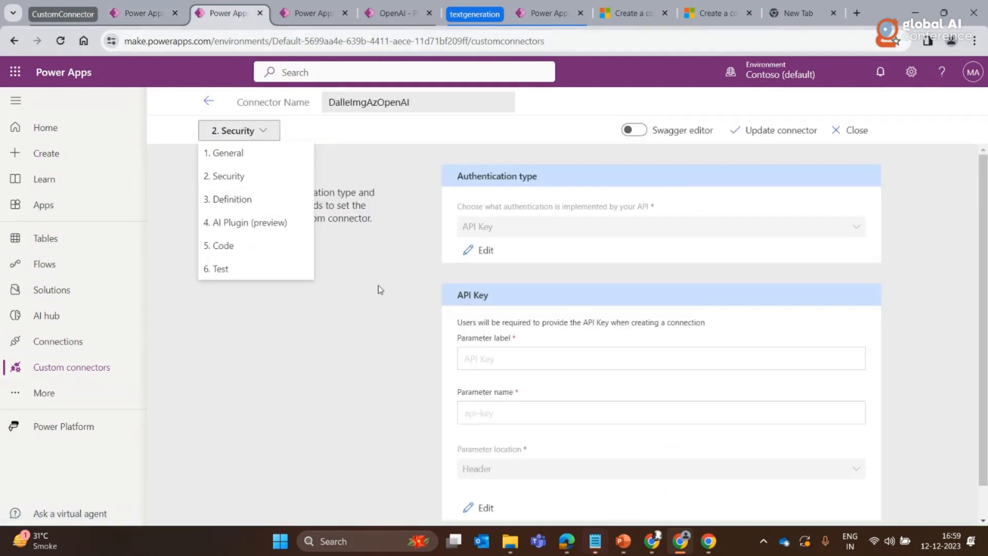
click(378, 342)
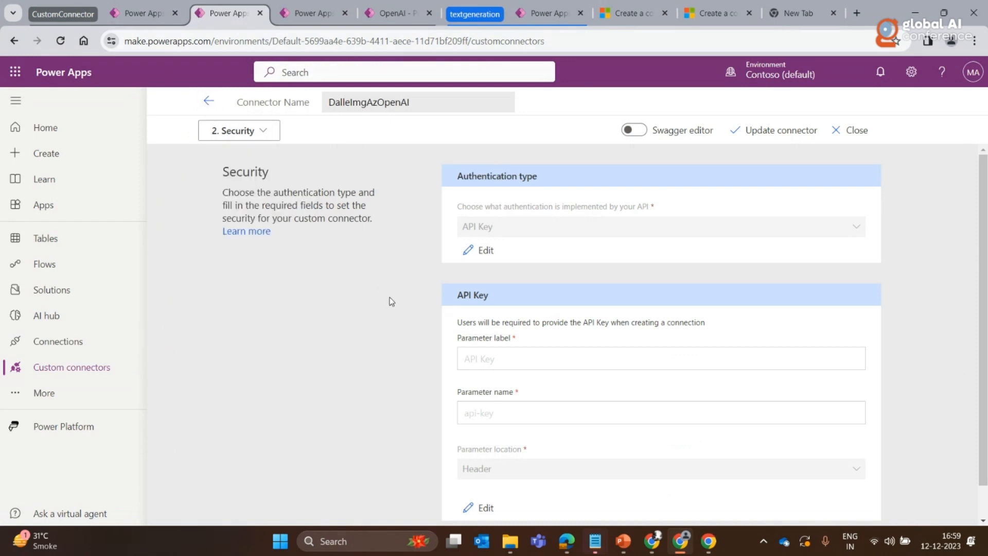
Review the DalleImgAzOpenAI connector's general information, including description, scheme, host and base URL, and open its Security settings
click(249, 133)
click(243, 130)
click(242, 155)
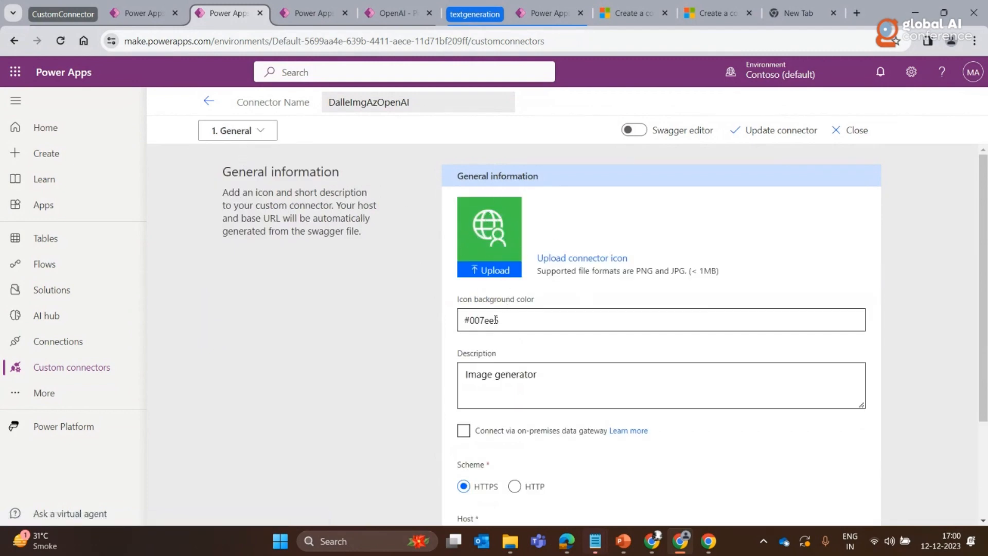
scroll(566, 317, down, 1)
triple_click(544, 312)
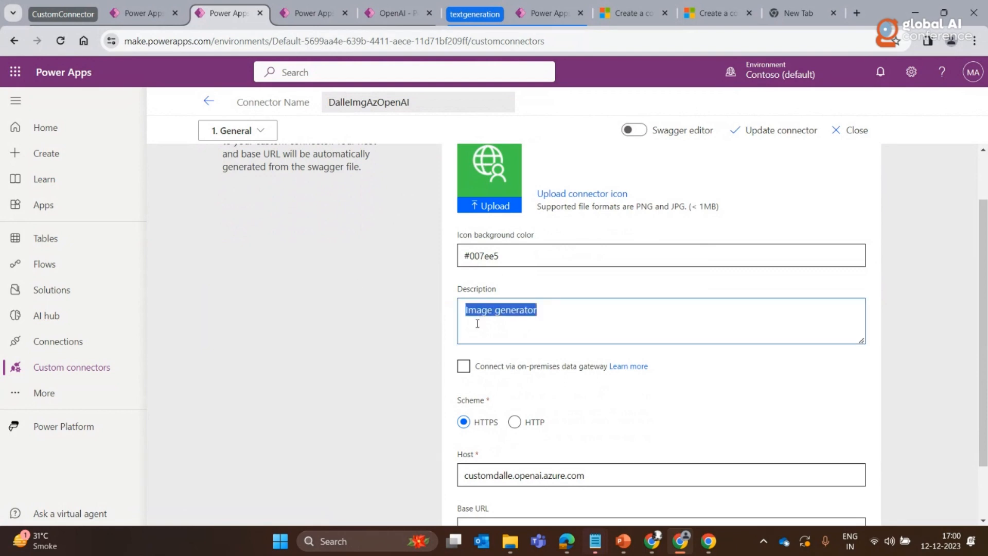
scroll(478, 323, down, 1)
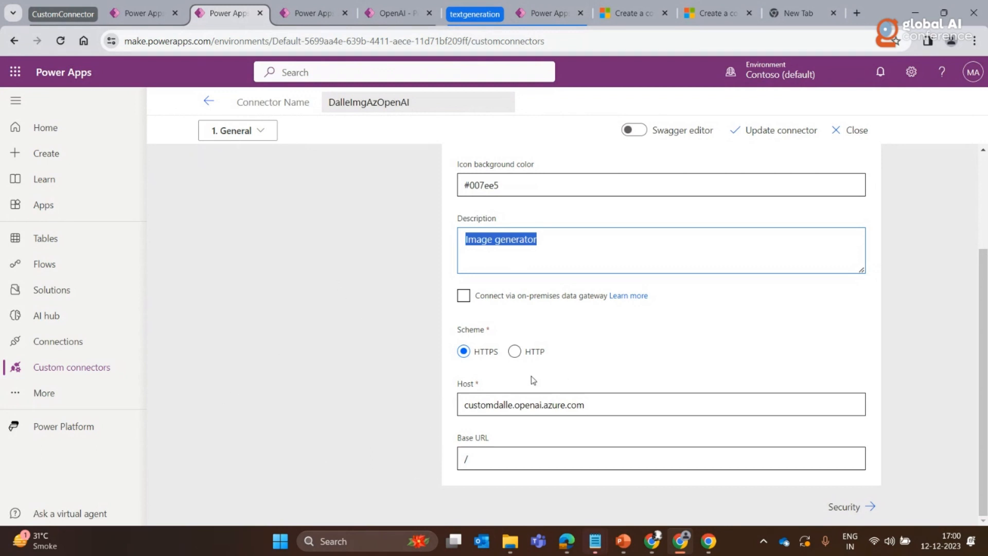
triple_click(500, 405)
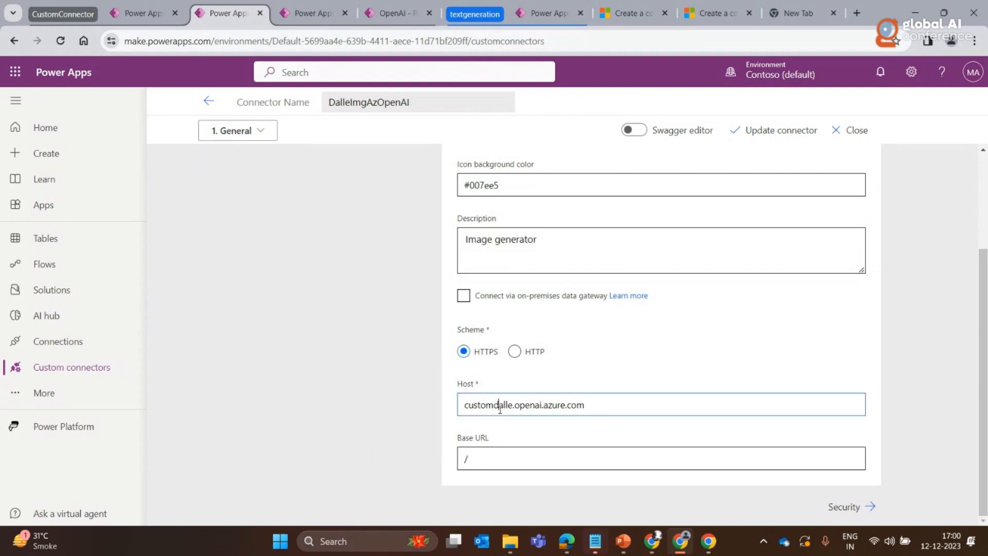
click(489, 454)
scroll(448, 333, up, 3)
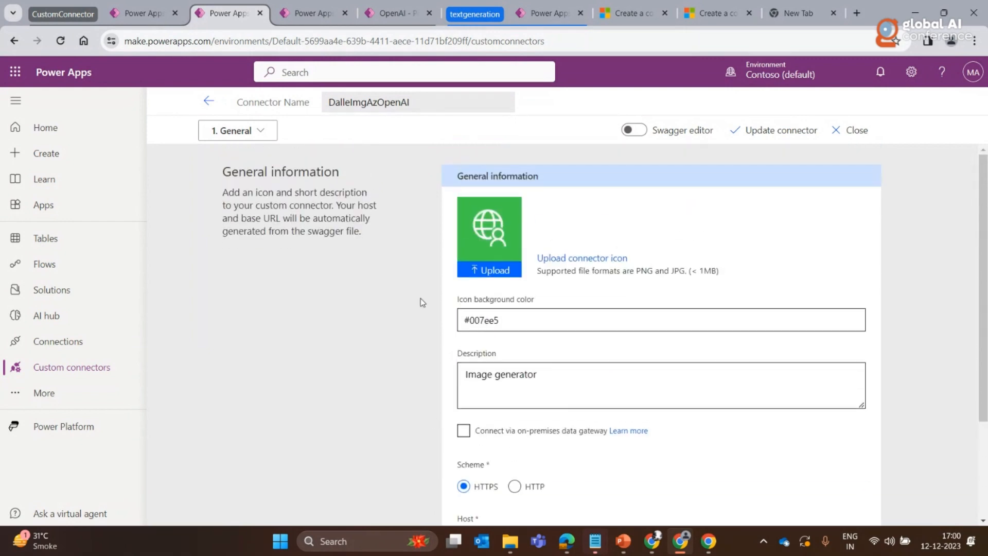
click(267, 135)
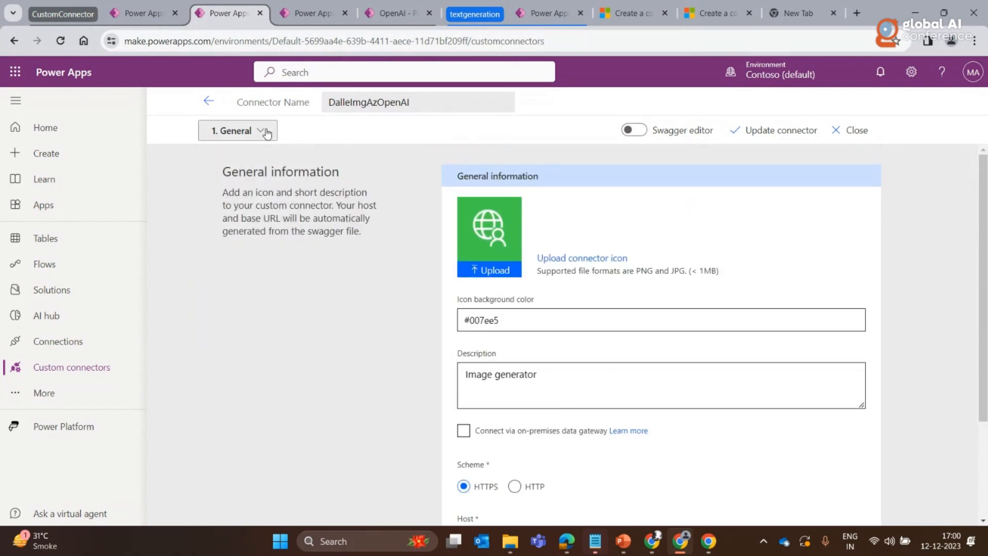
click(253, 174)
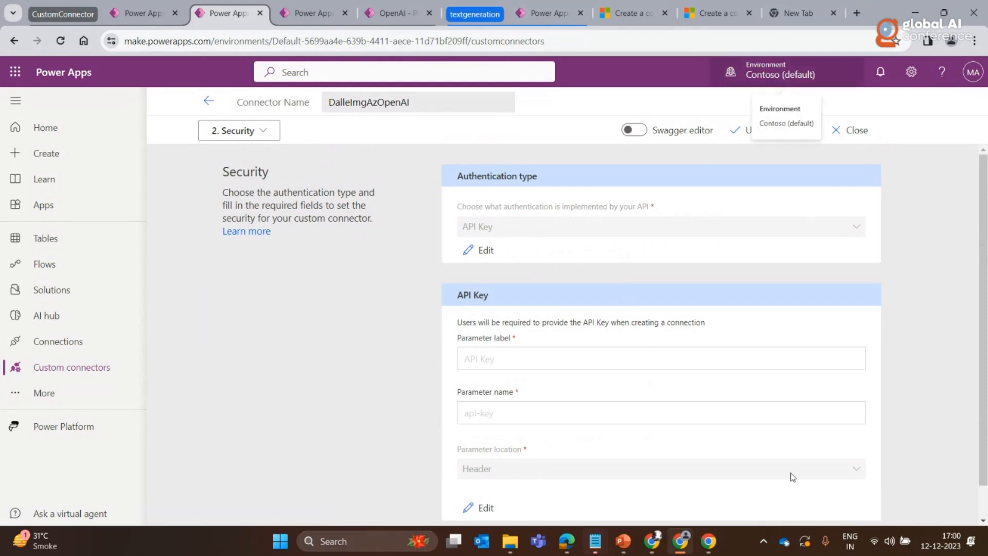
Switch to Azure OpenAI Studio, view the chat playground's sample code with its endpoint and key fields, and open the DALL-E playground
click(660, 543)
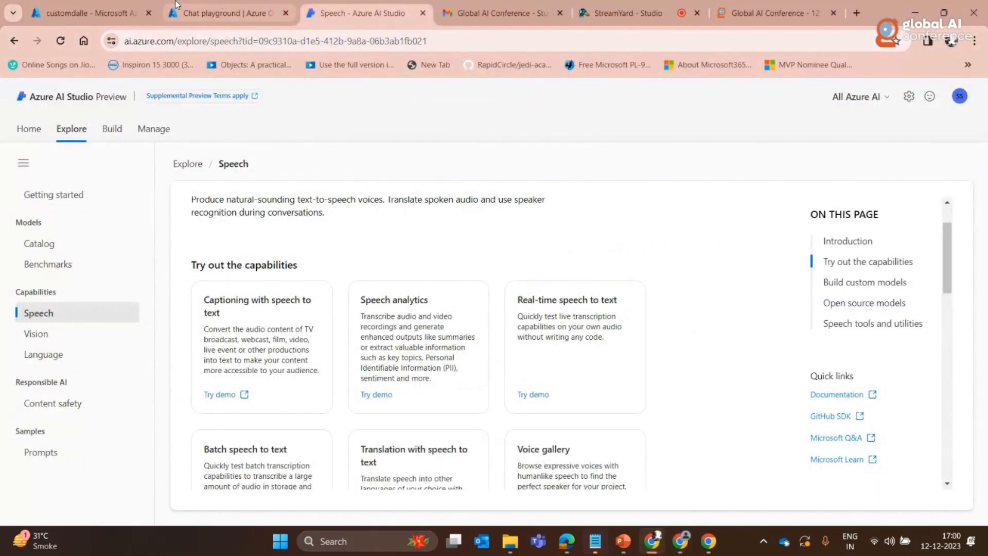
click(227, 13)
click(103, 2)
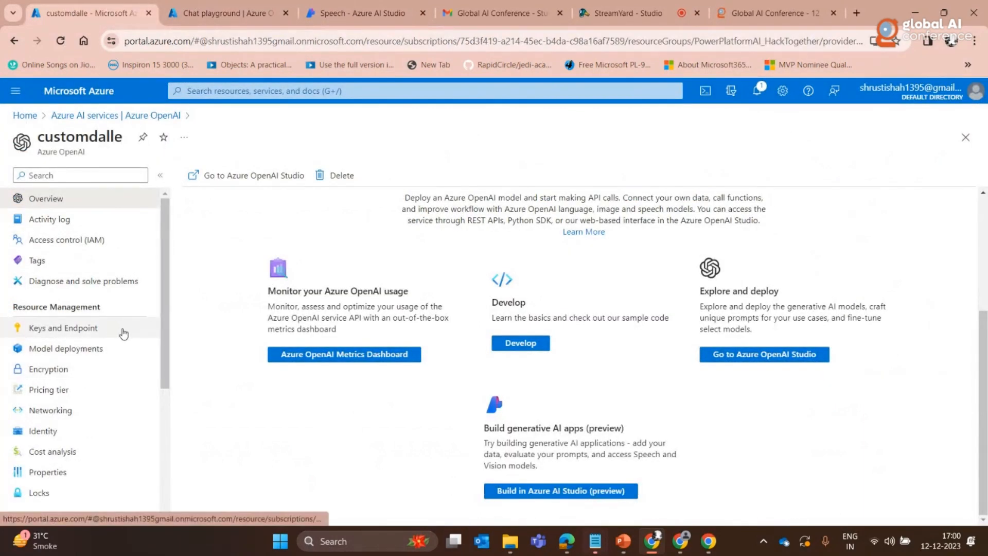
click(222, 13)
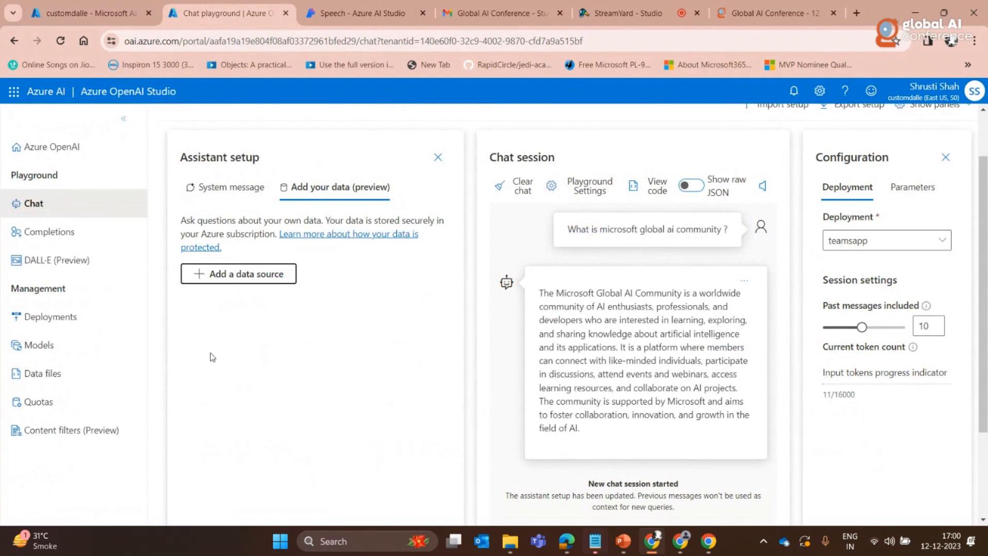
click(649, 186)
scroll(548, 460, down, 3)
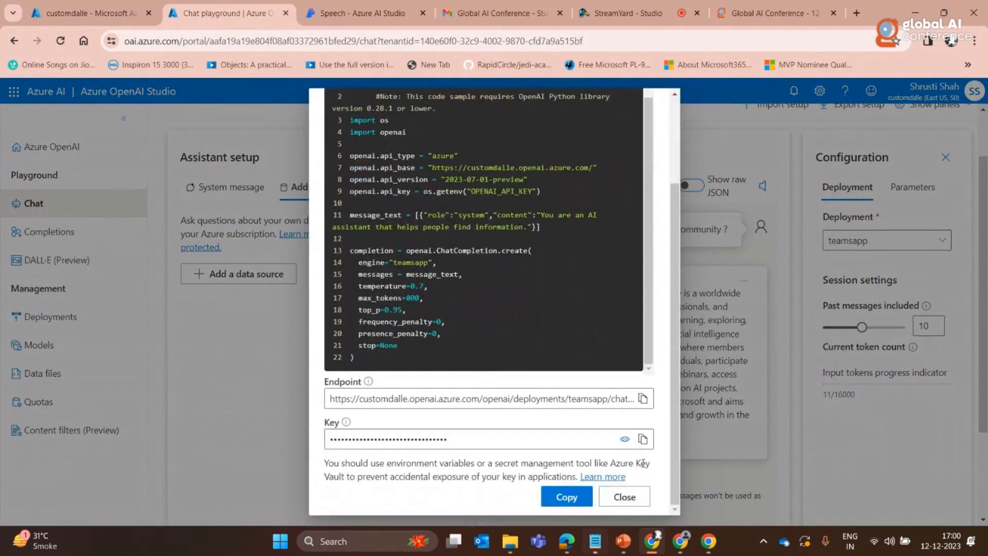
scroll(566, 438, up, 3)
click(649, 109)
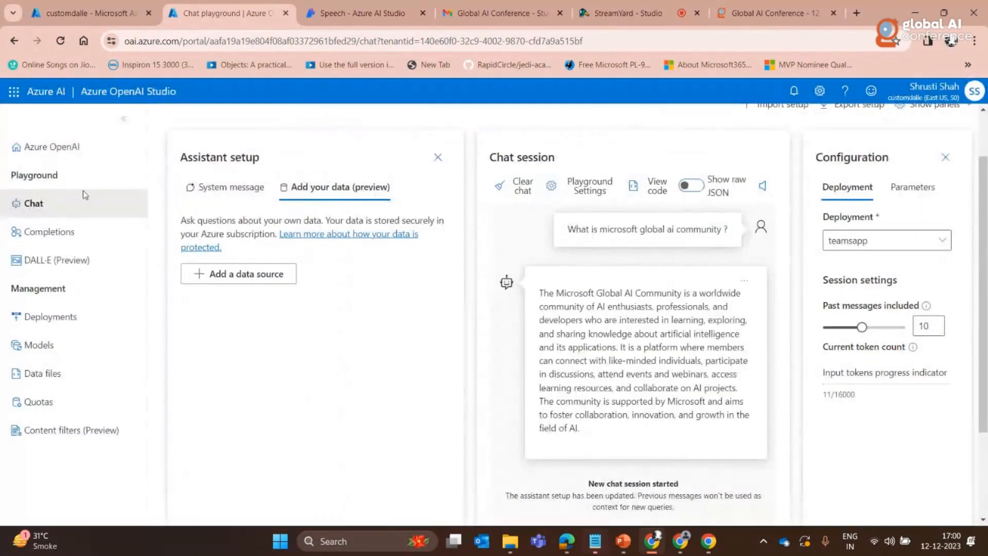
click(71, 263)
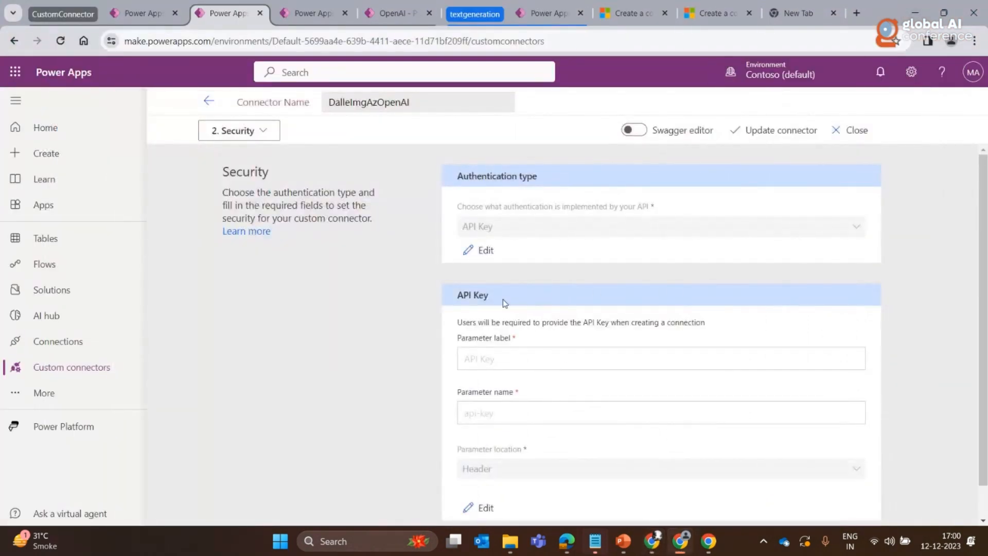
Review the custom connector's API key authentication settings in Power Apps and open its Definition section
scroll(541, 322, down, 1)
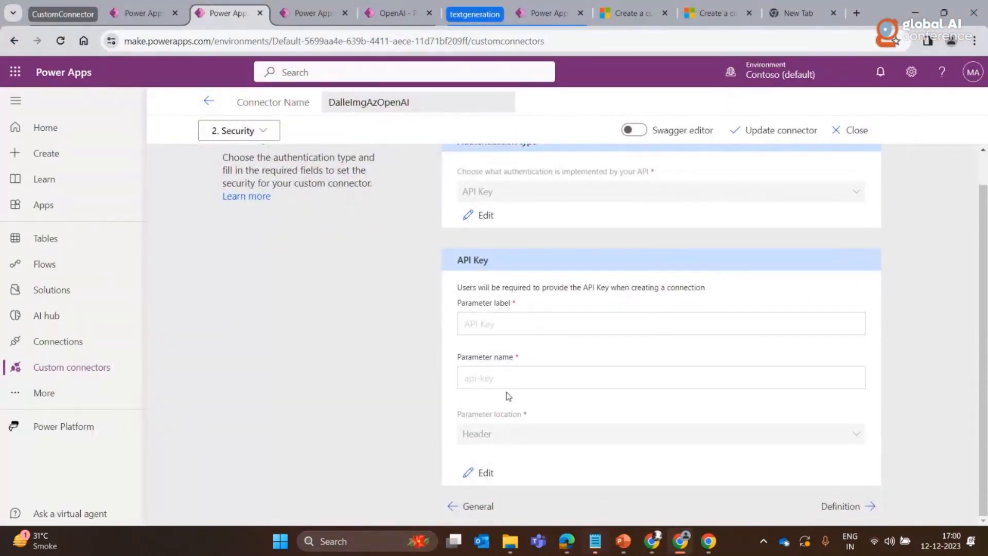
scroll(498, 380, up, 1)
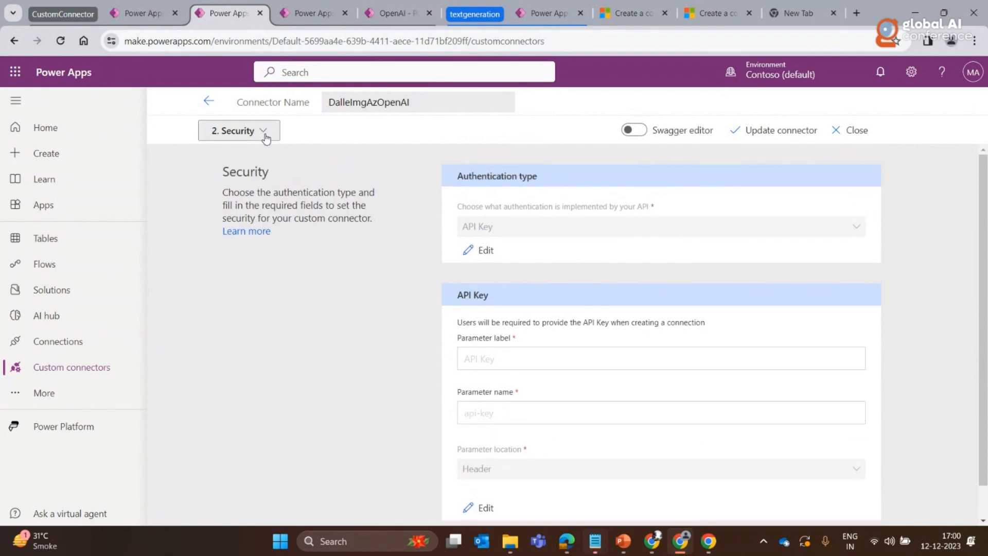
click(263, 133)
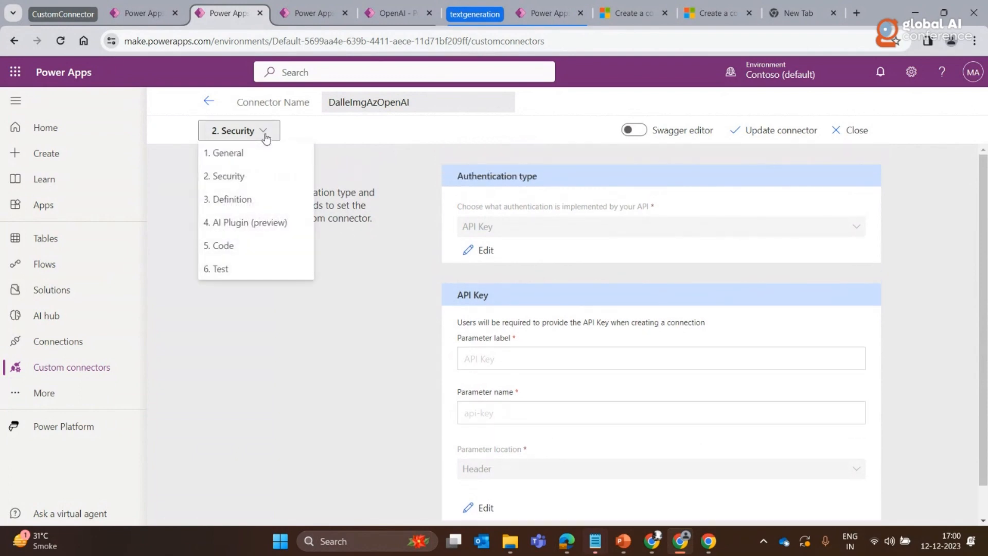
click(260, 203)
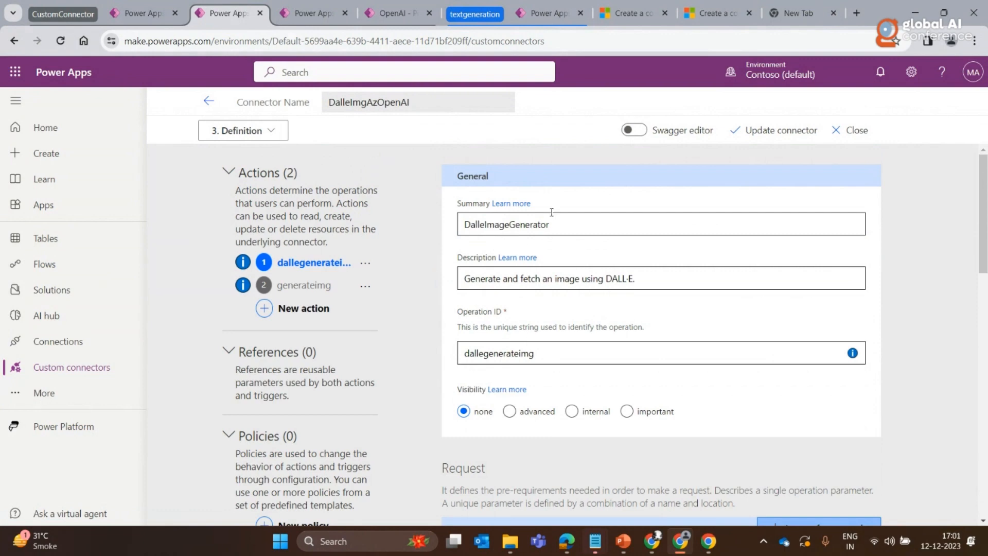
Examine the dallegenerateimg action's general details and its request verb, URL, query, headers and body
scroll(553, 215, down, 4)
scroll(537, 207, up, 4)
scroll(672, 315, down, 5)
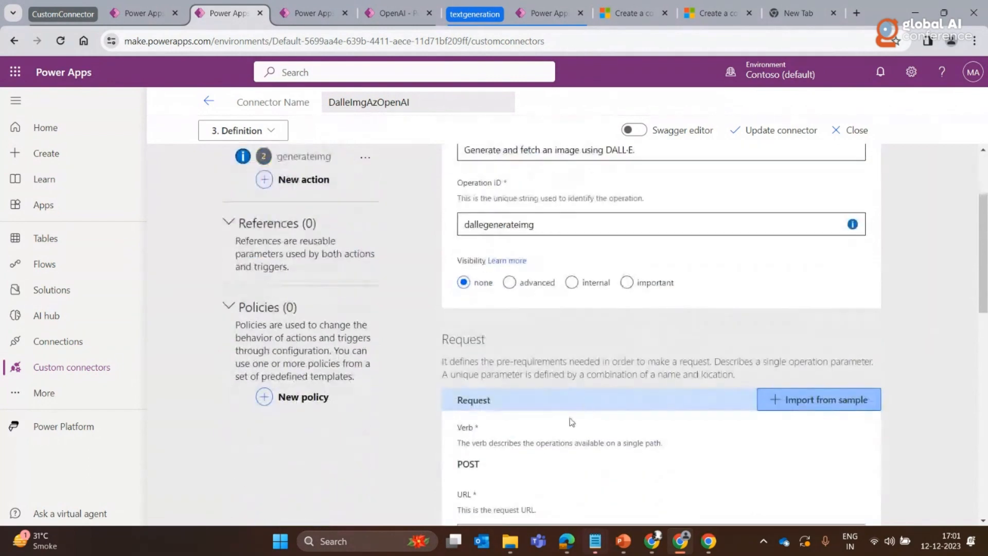
scroll(580, 341, down, 2)
scroll(580, 341, up, 1)
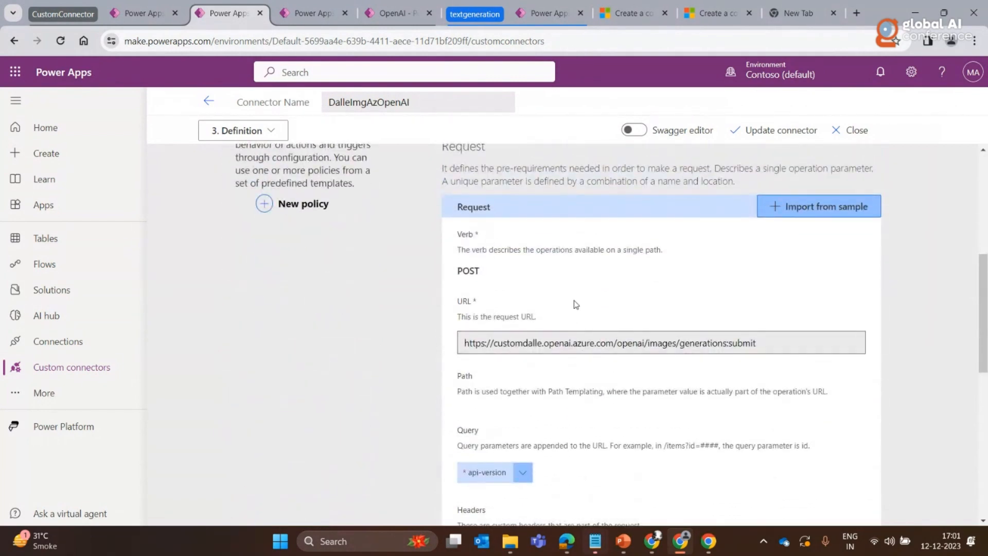
scroll(542, 371, down, 3)
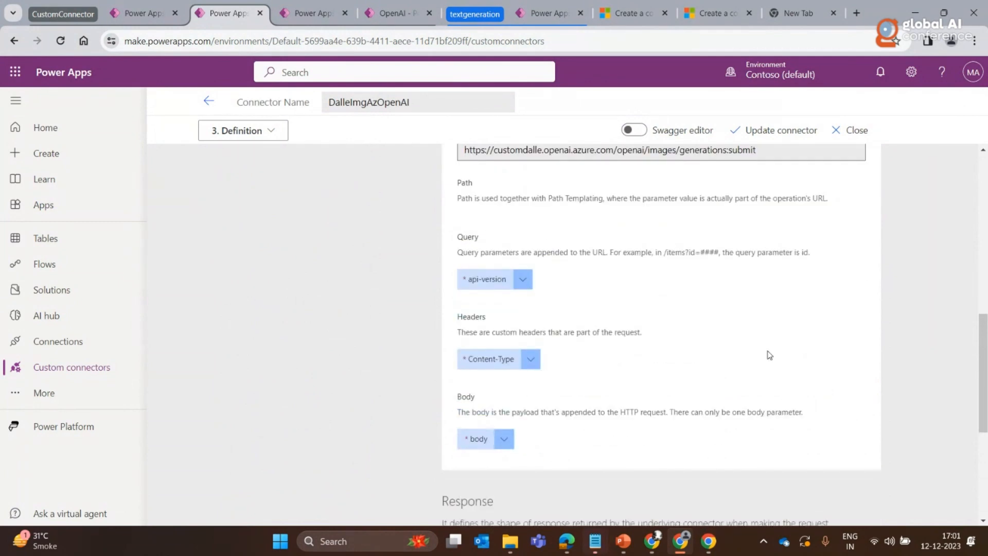
scroll(682, 298, up, 3)
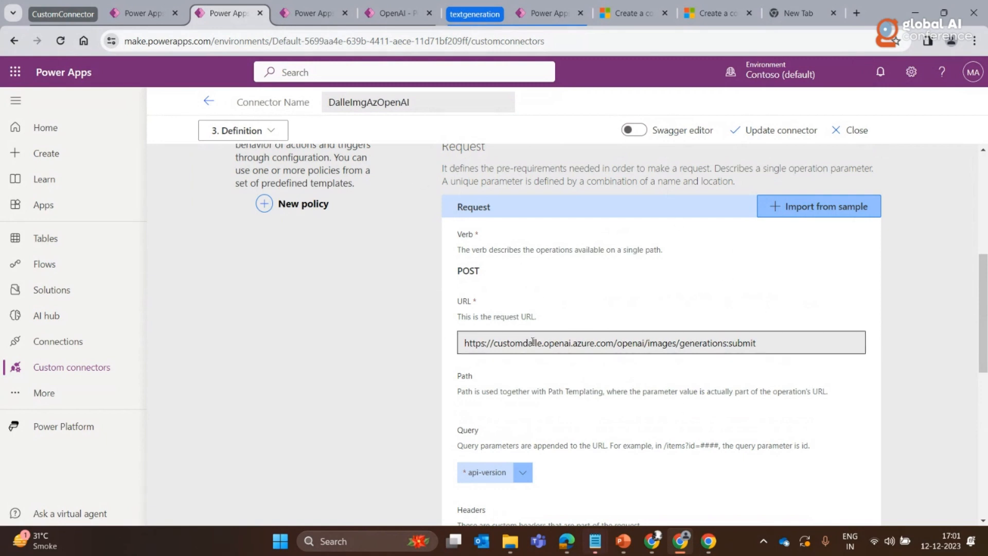
drag(752, 343, 427, 343)
click(700, 329)
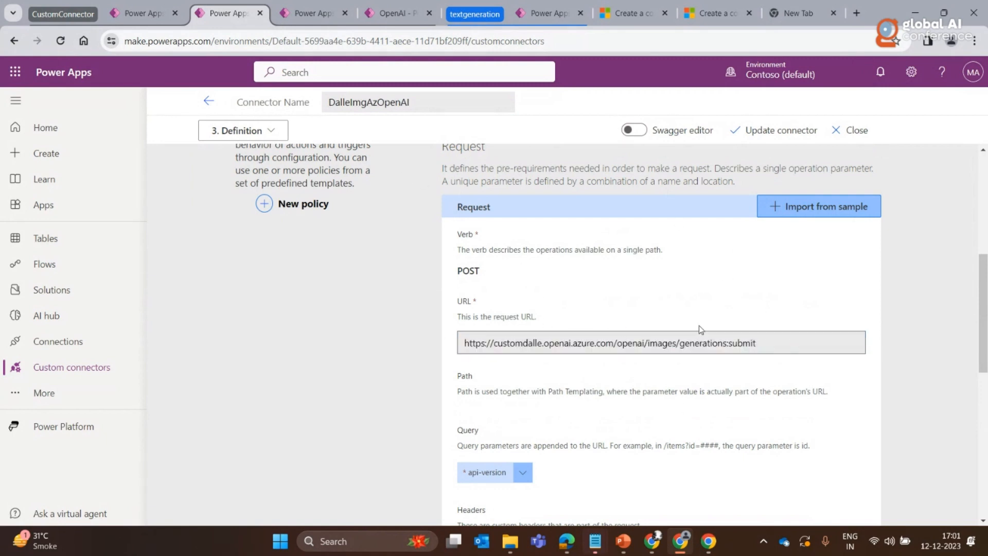
scroll(546, 342, down, 3)
scroll(500, 348, down, 3)
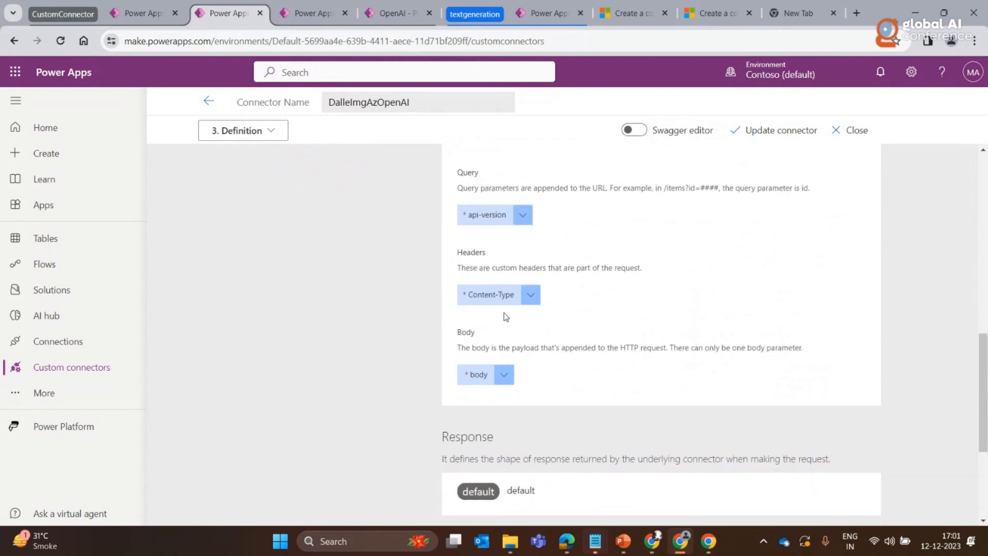
Open the request's body parameter for editing and review its n, prompt and size properties
click(498, 378)
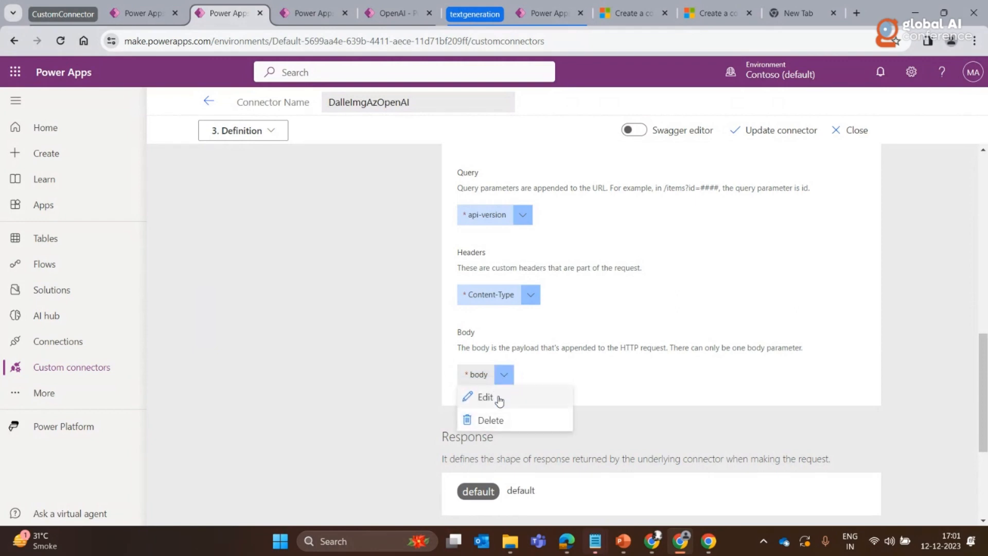
click(499, 400)
scroll(478, 328, down, 3)
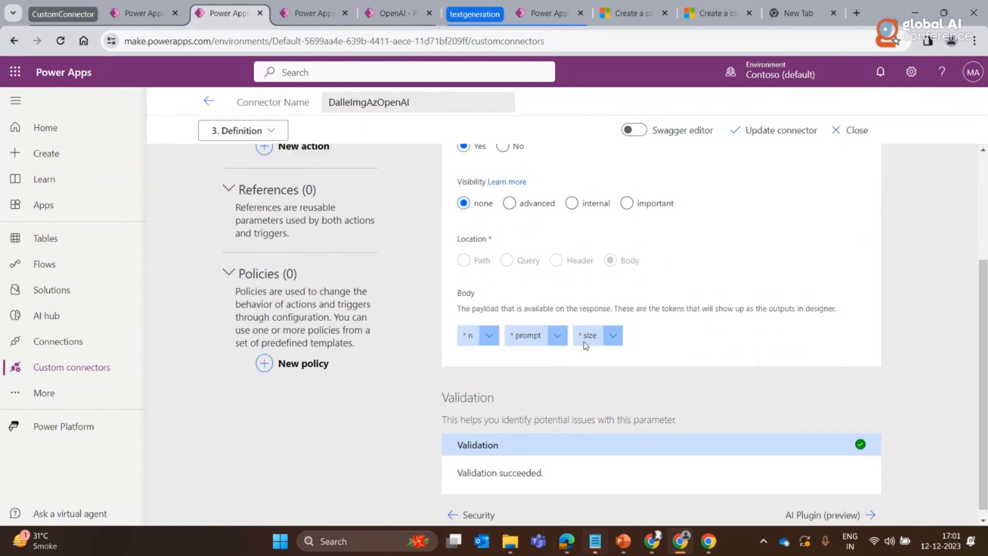
scroll(496, 369, up, 3)
scroll(496, 369, down, 1)
Open the body's n property and examine its description, default value, visibility, type and static dropdown values
click(489, 390)
click(485, 414)
scroll(443, 272, down, 5)
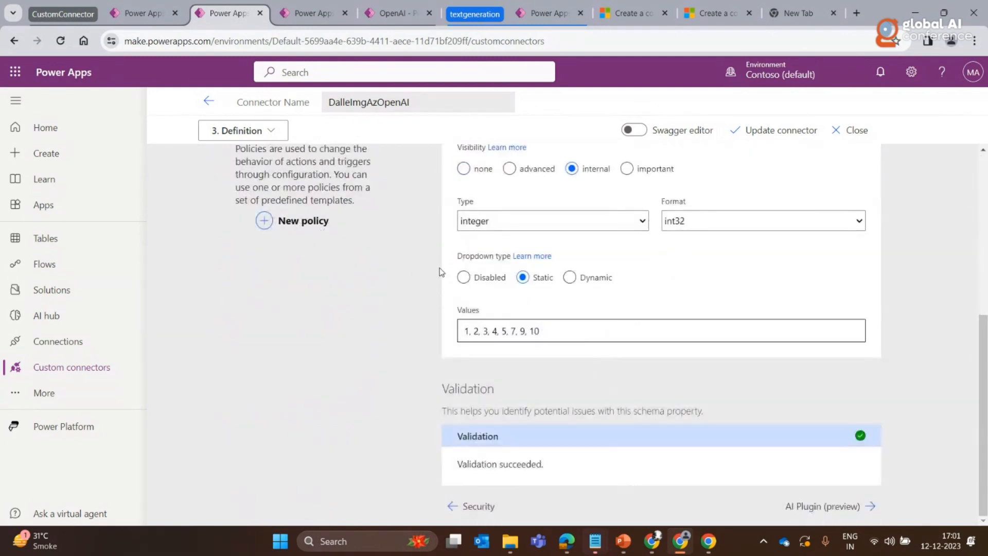
scroll(581, 381, up, 3)
scroll(523, 381, down, 2)
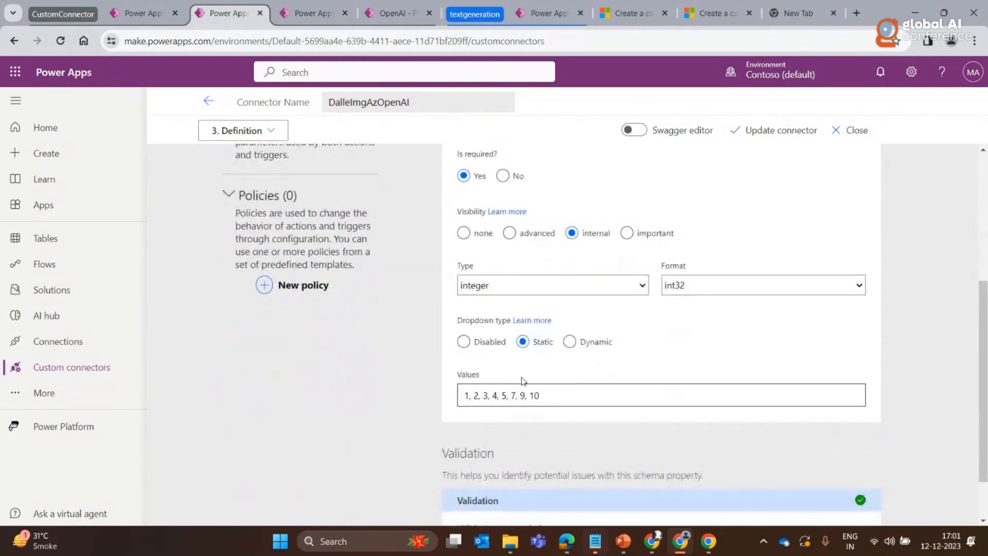
scroll(521, 401, up, 4)
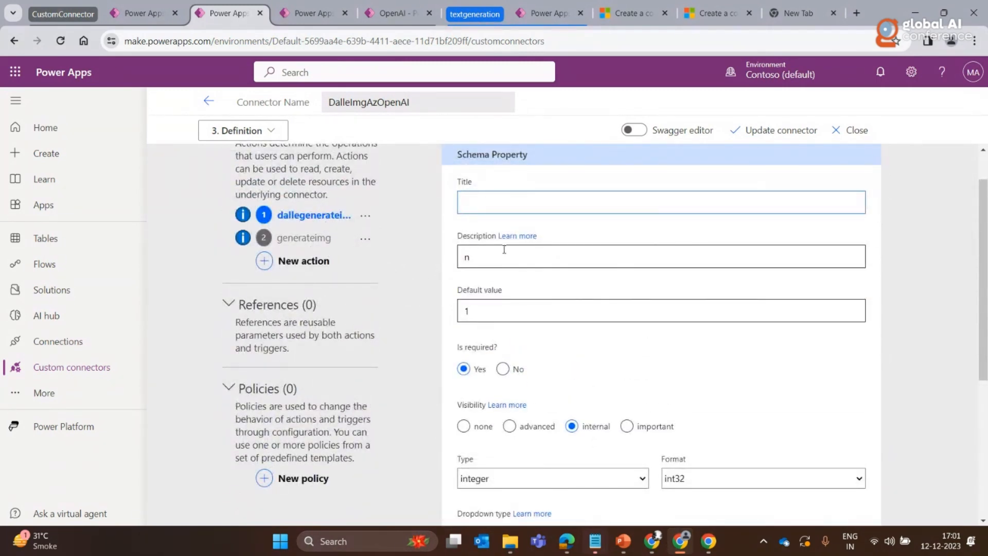
scroll(518, 267, down, 5)
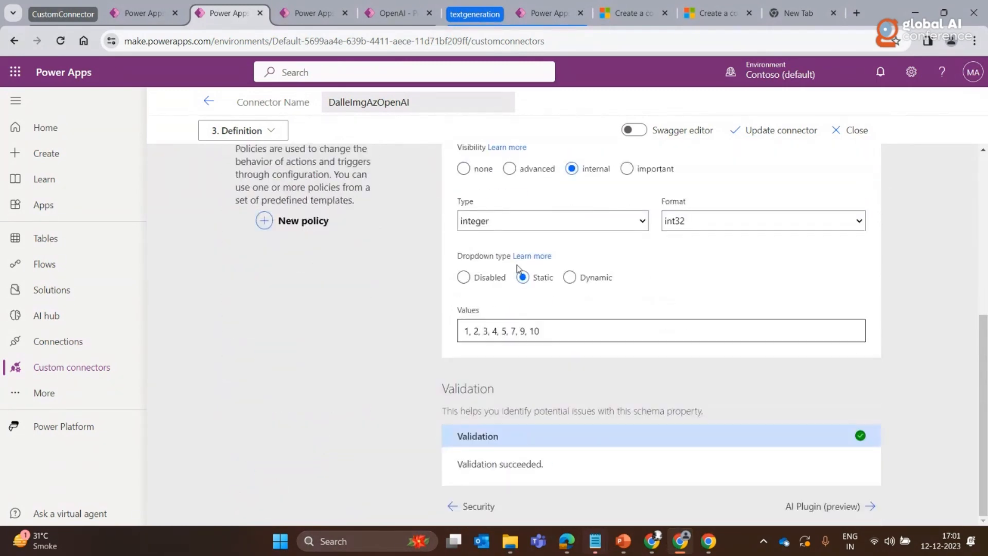
scroll(517, 267, up, 4)
scroll(408, 228, up, 2)
scroll(463, 232, up, 1)
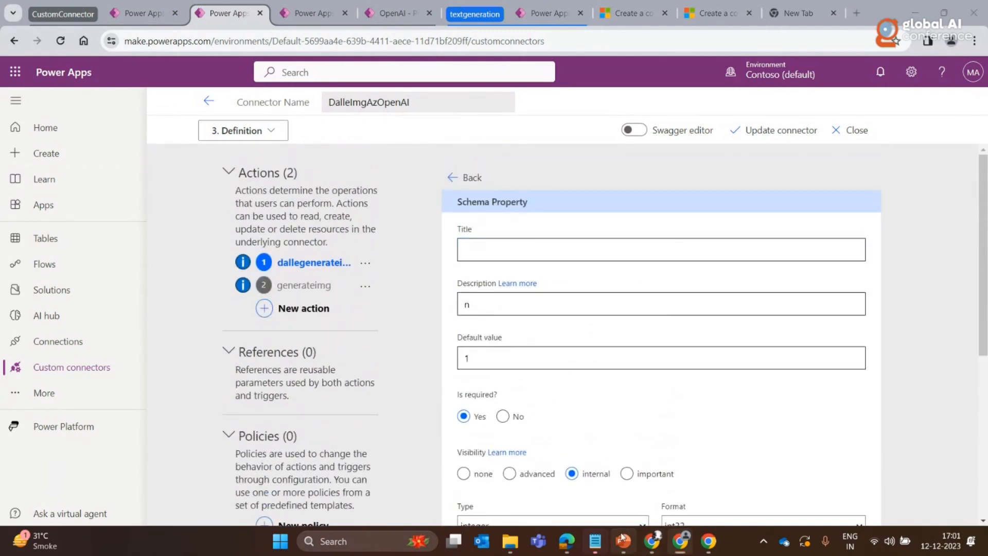
Switch to the browser window showing Azure OpenAI Studio's DALL-E playground
click(624, 541)
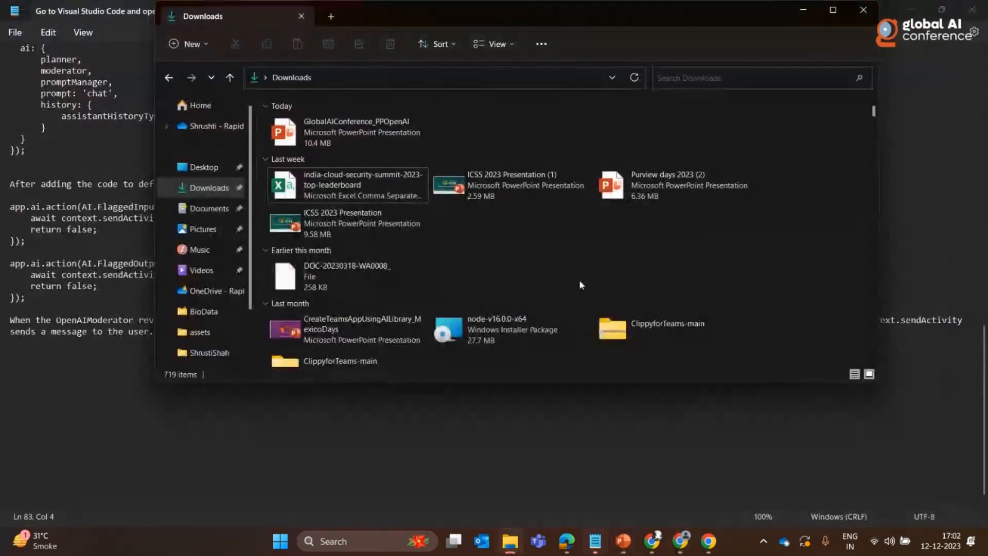
click(653, 541)
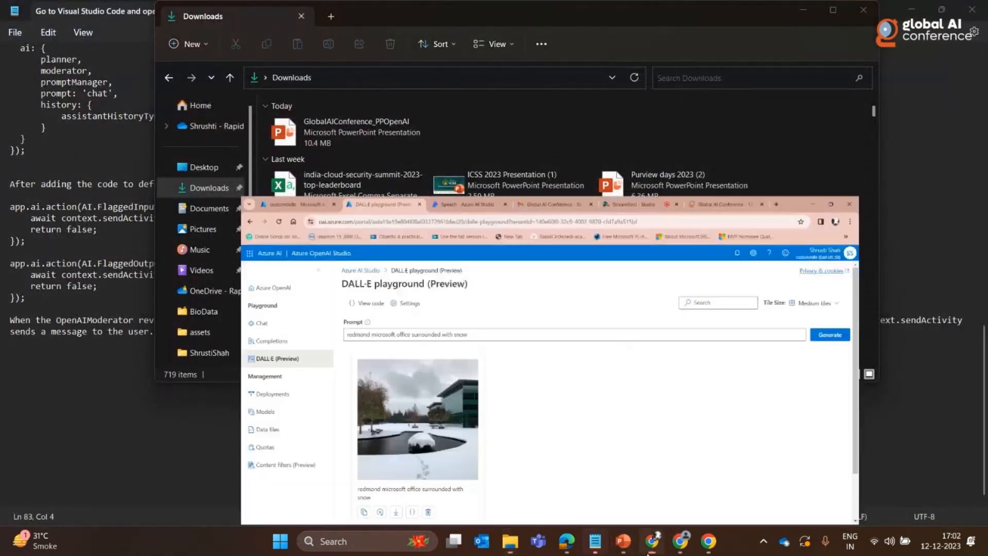
Switch to the Power Apps connector editor and review the DalleImgAzOpenAI connector's custom code page
click(692, 545)
scroll(555, 363, down, 4)
scroll(242, 142, up, 4)
click(242, 138)
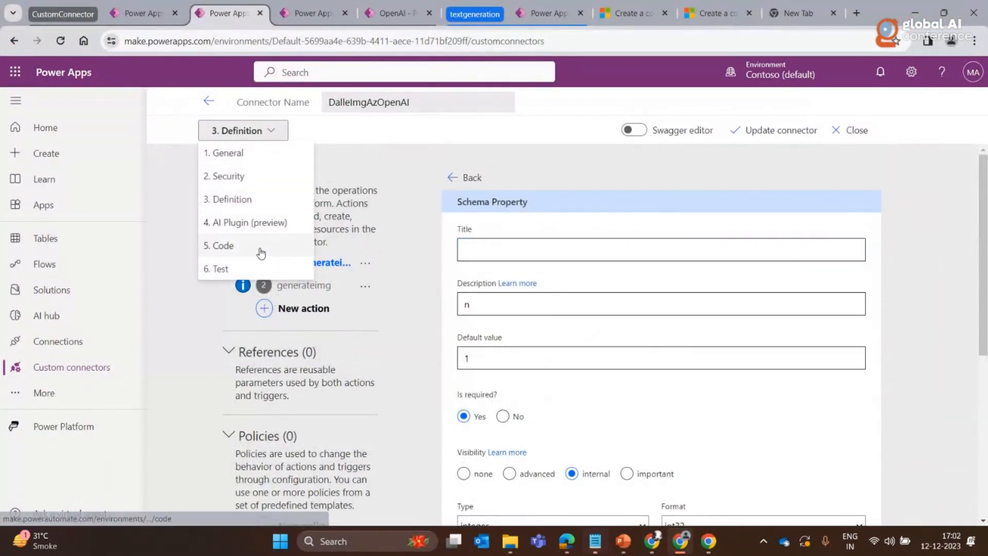
click(260, 250)
scroll(562, 299, down, 1)
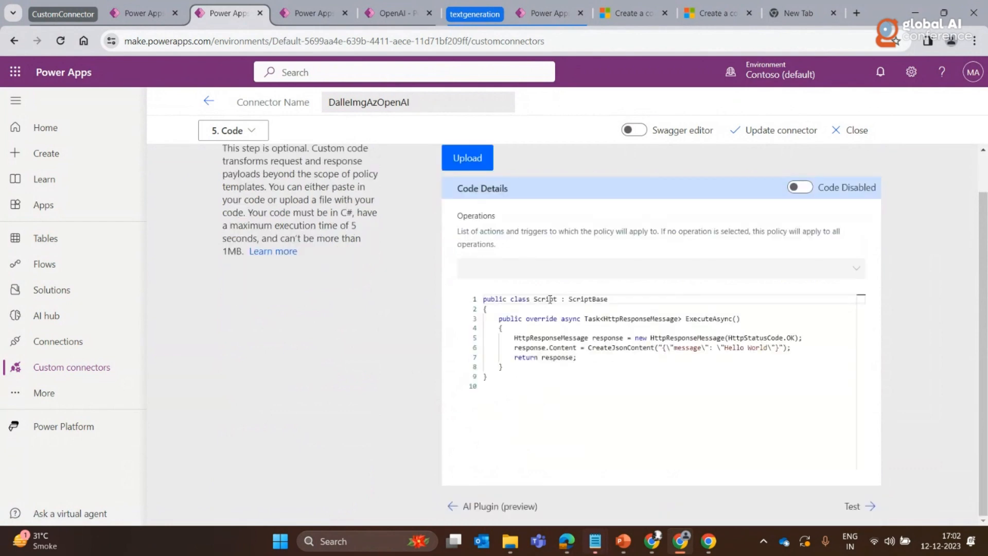
Open the connector's test page and review the dallegenerateimg operation's parameters
click(235, 132)
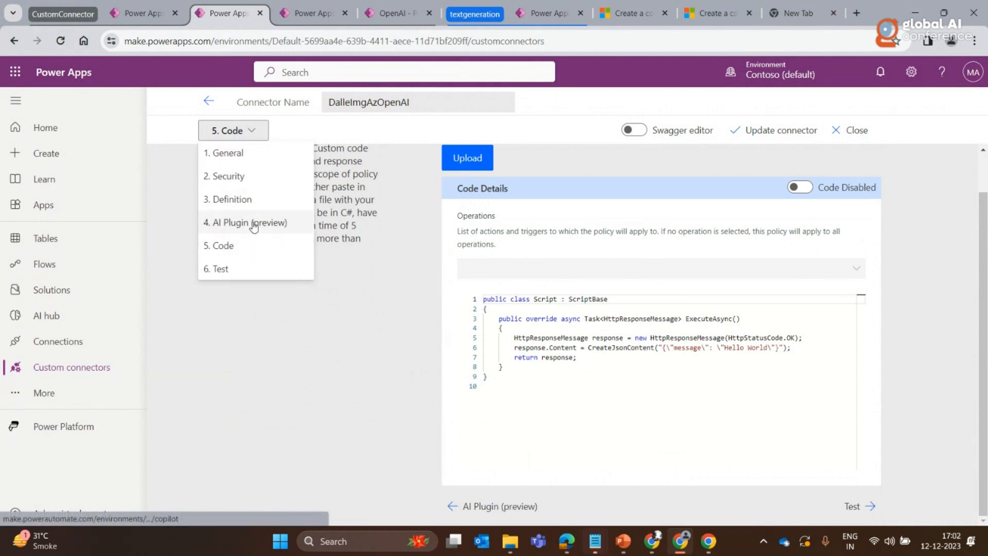
click(240, 270)
scroll(508, 310, down, 3)
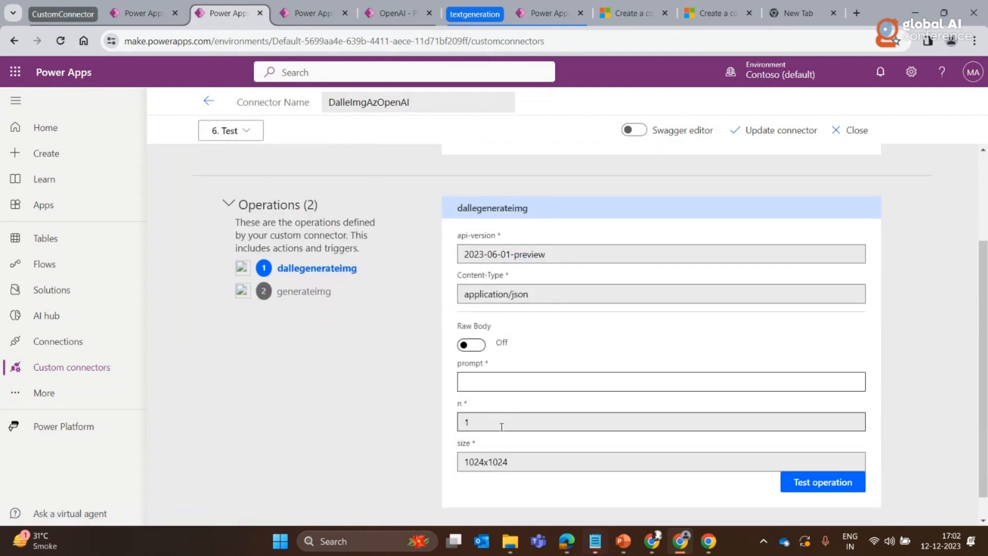
Enter the DALL-E Image Generator app and examine its API details for requesting an image and getting the result
click(367, 7)
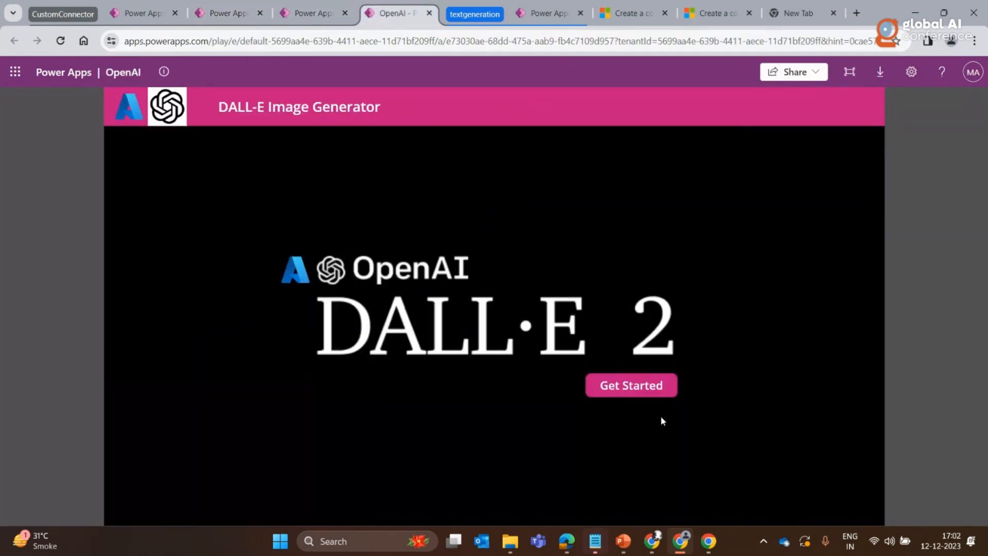
click(654, 386)
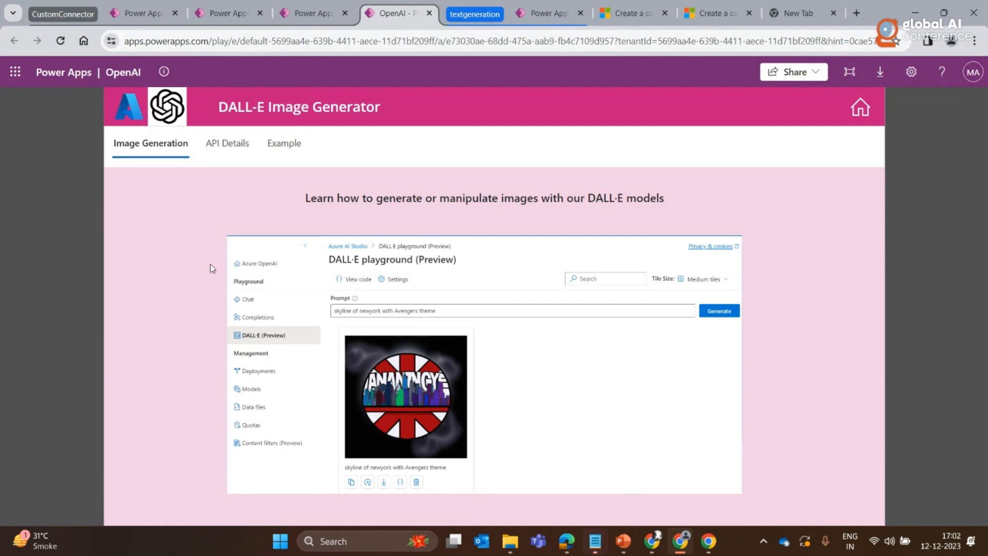
click(229, 152)
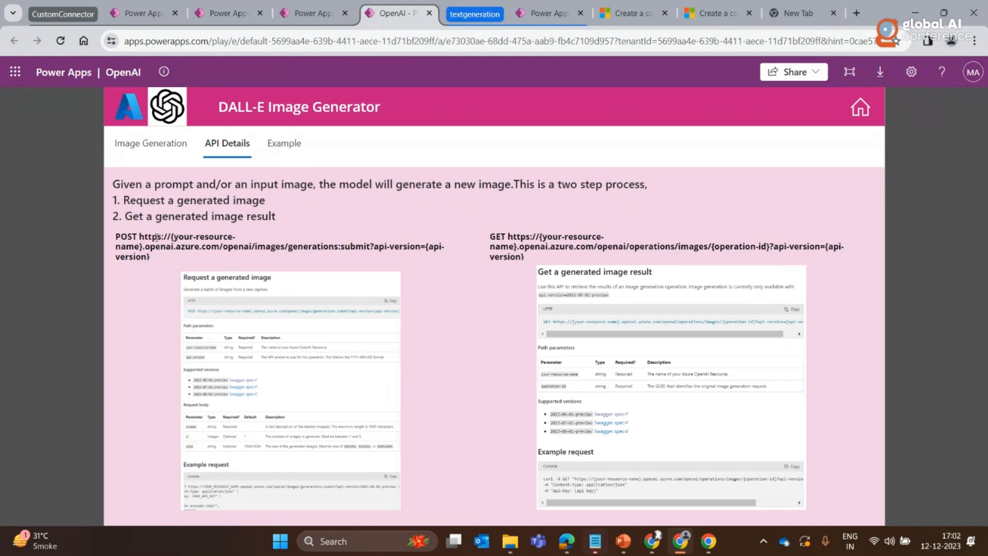
drag(173, 261, 173, 266)
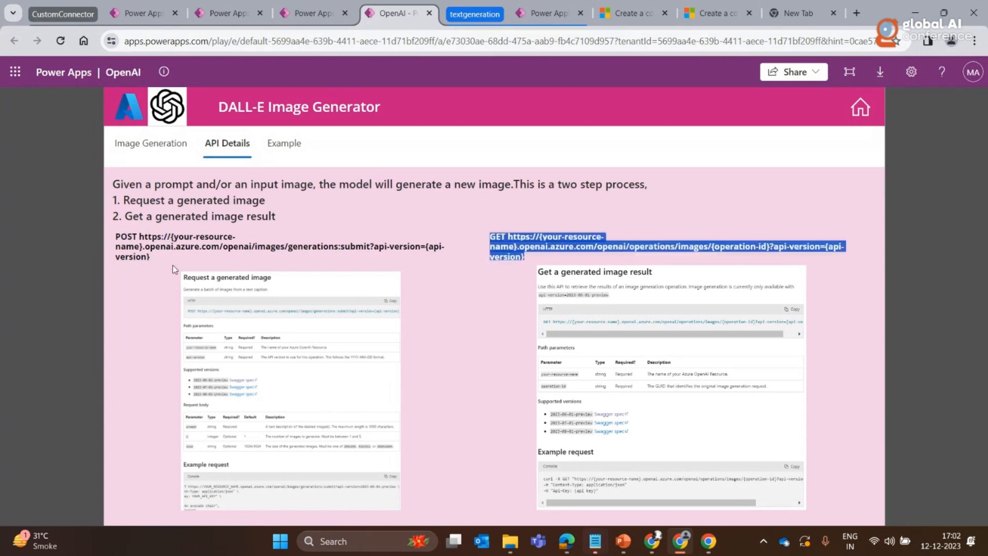
click(312, 11)
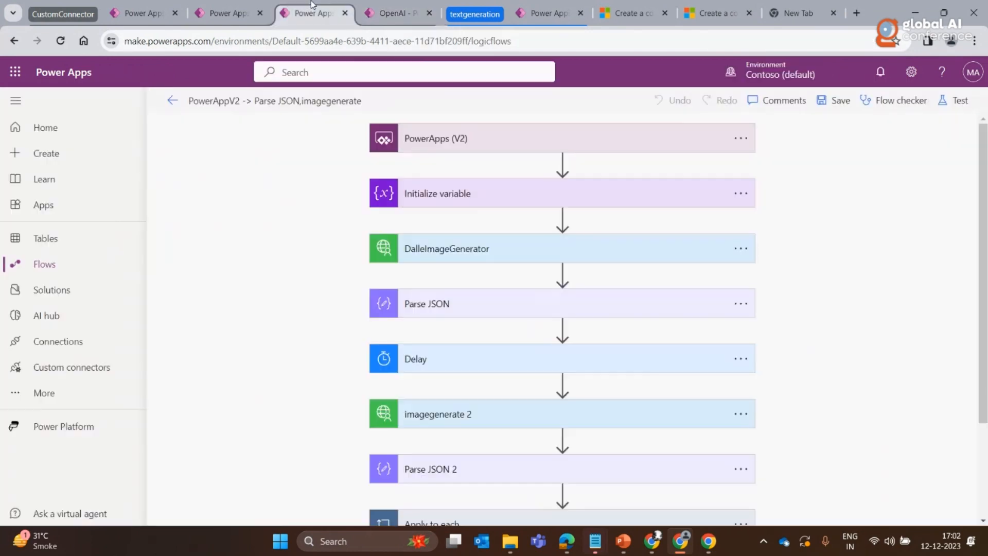
Test the connector's dallegenerateimg operation with the prompt "waterfront with new york skyline as a backdrop" and view its response
click(238, 11)
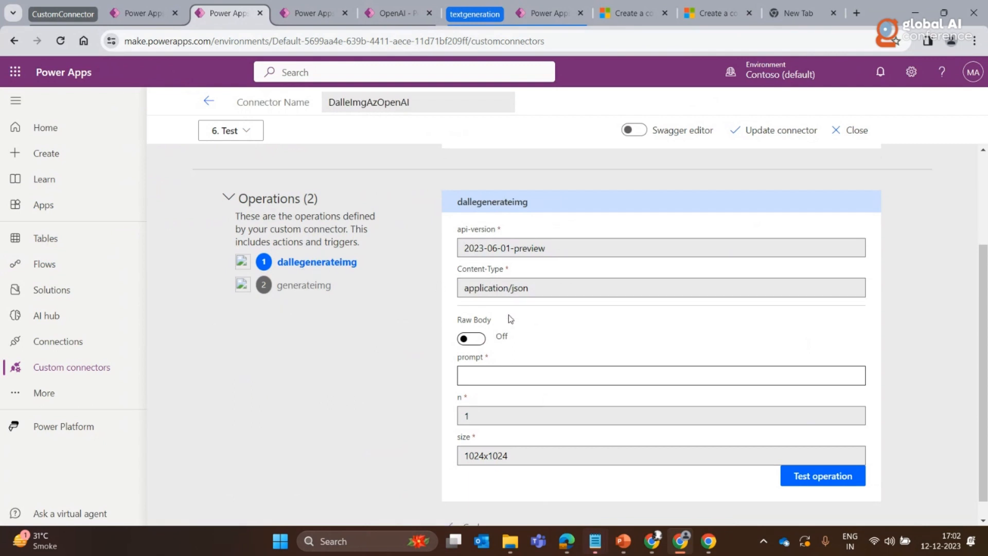
scroll(511, 306, down, 1)
click(484, 350)
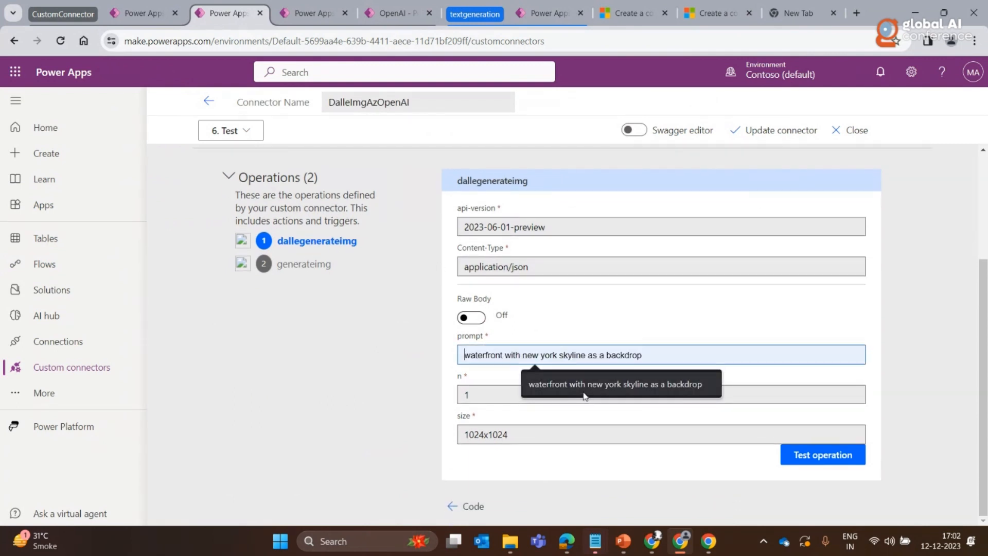
click(547, 384)
click(821, 464)
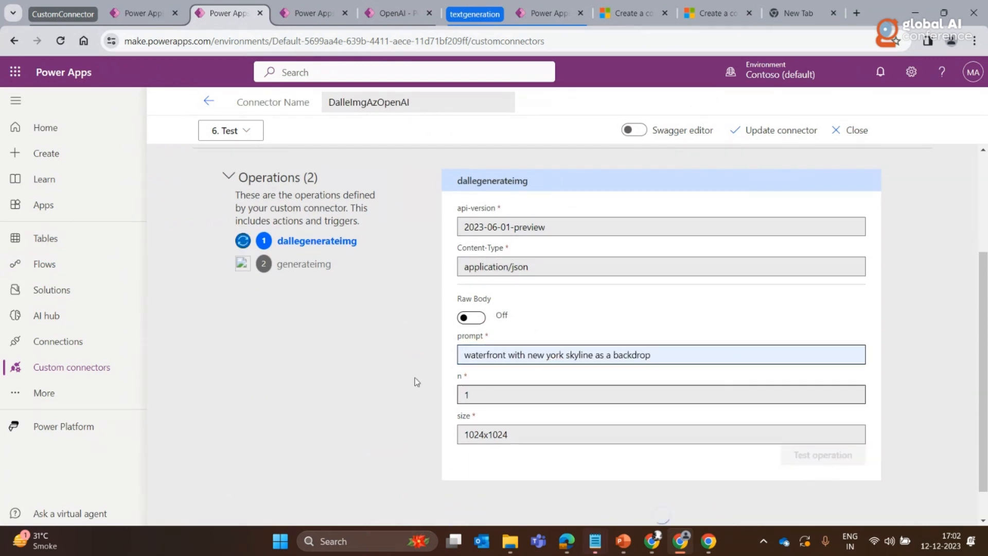
scroll(679, 374, down, 5)
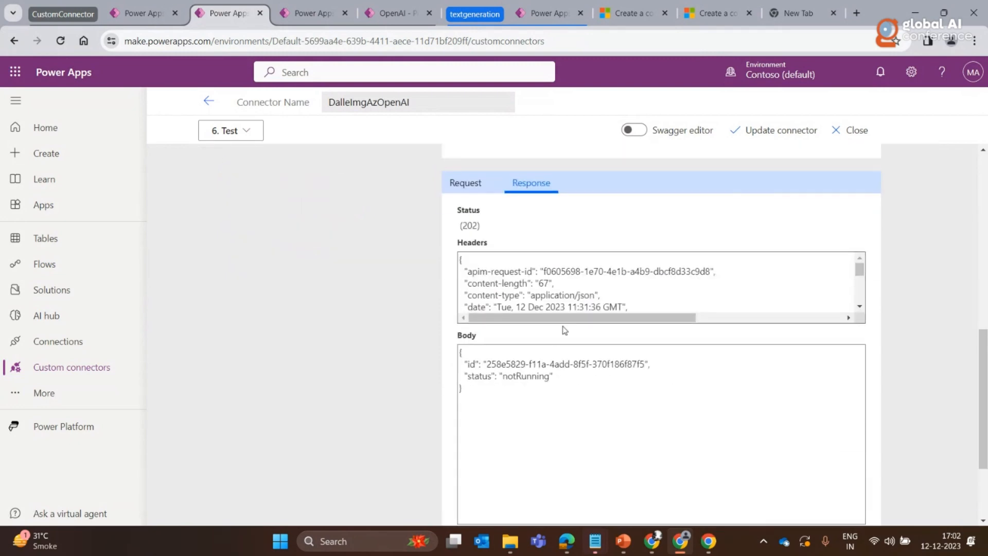
Copy the id from the response body and test the generateimg operation with it as the operation-id
drag(487, 364, 644, 364)
key(ctrl+c)
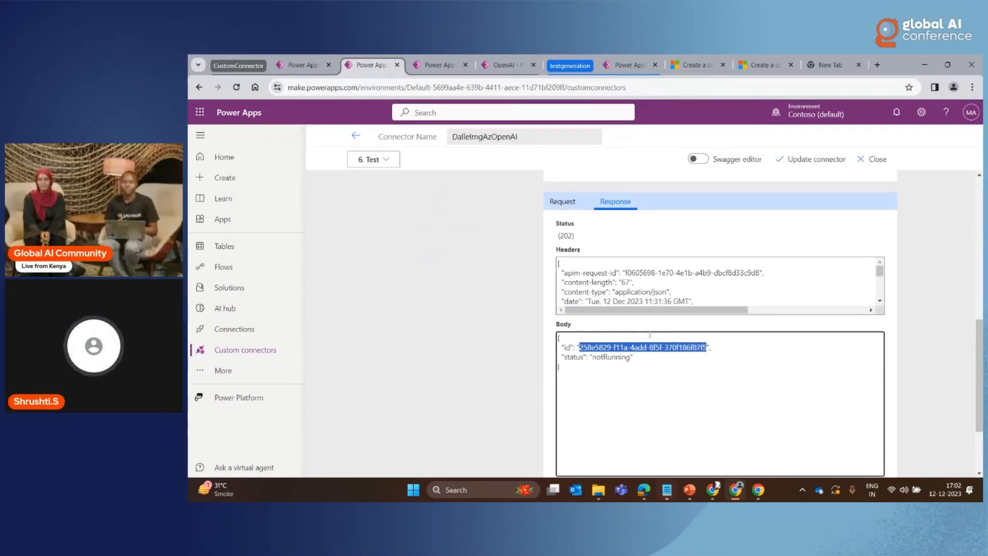
scroll(649, 335, up, 10)
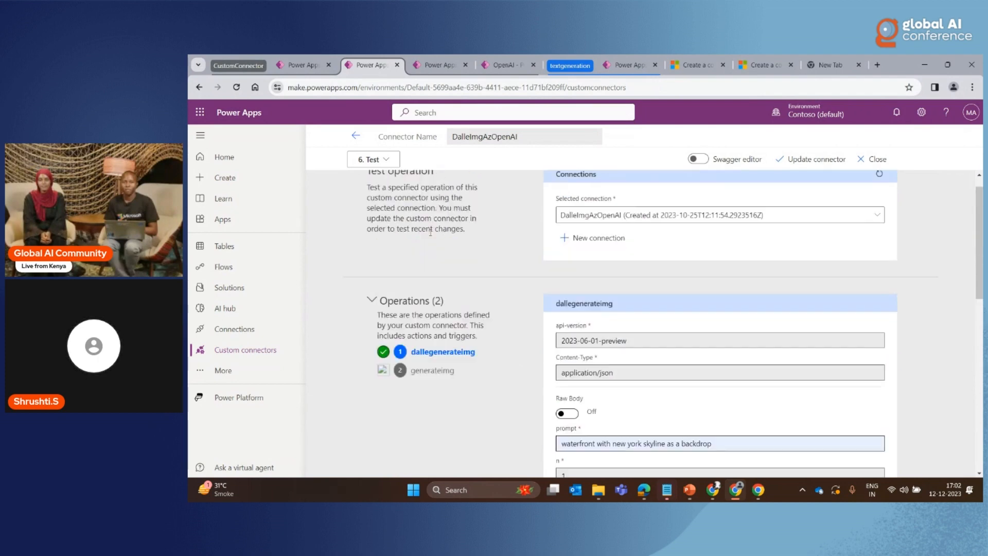
double_click(430, 370)
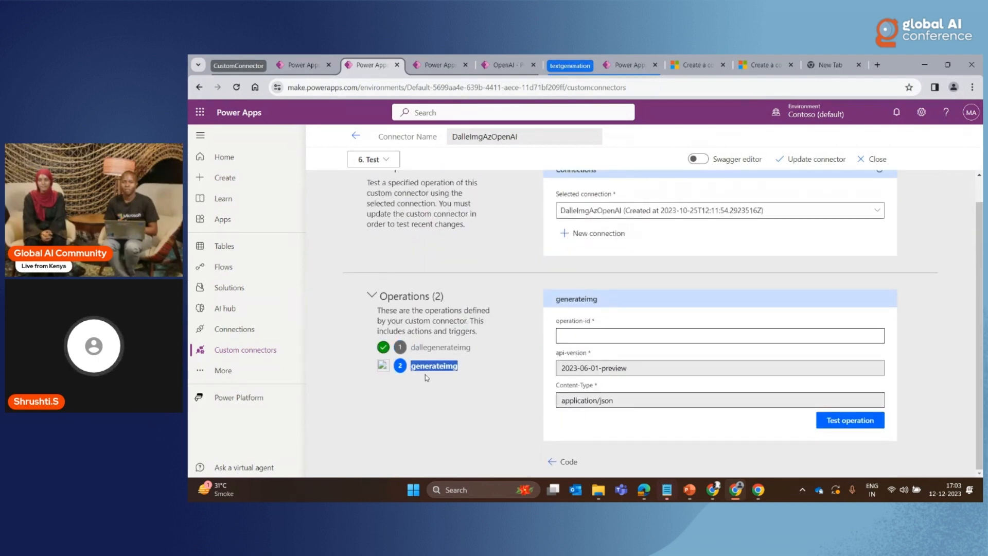
click(643, 335)
key(ctrl+v)
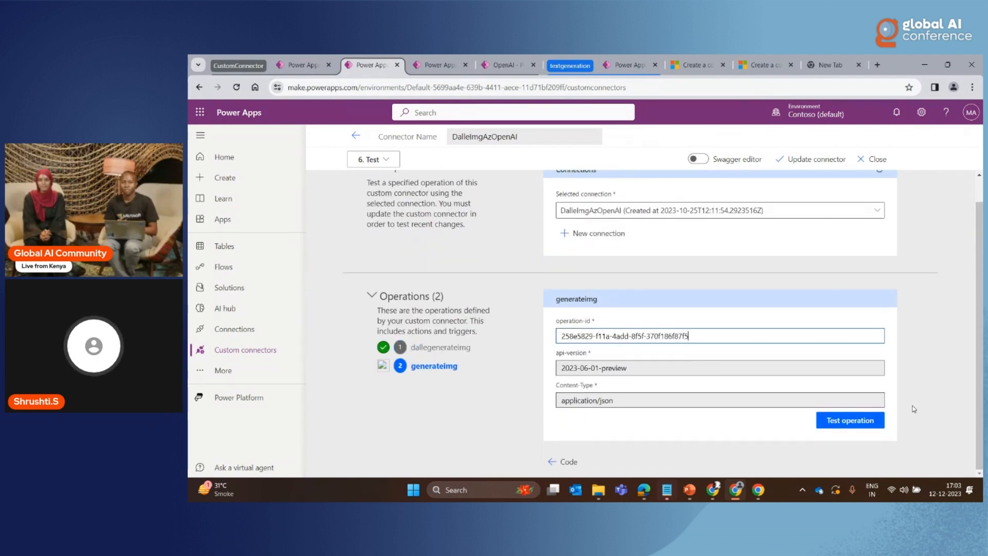
click(864, 421)
scroll(692, 368, down, 4)
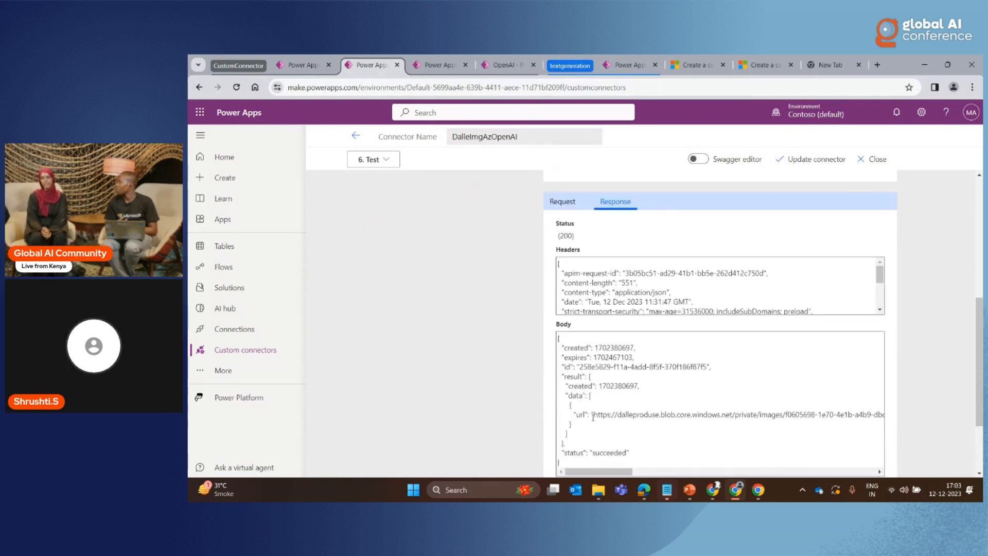
Copy the generated image's URL from the response body and open it in the blank browser tab
drag(593, 416, 883, 416)
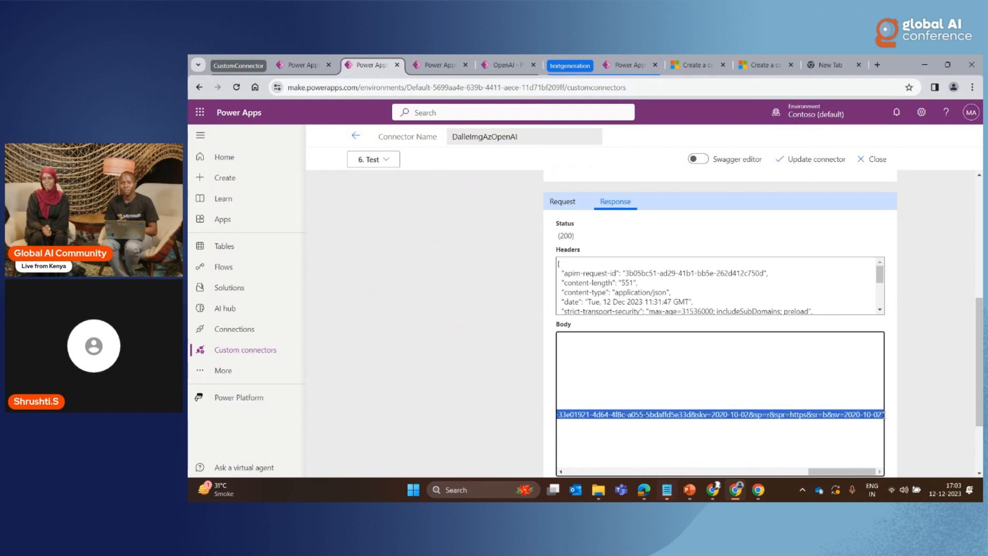
click(839, 65)
key(ctrl+v)
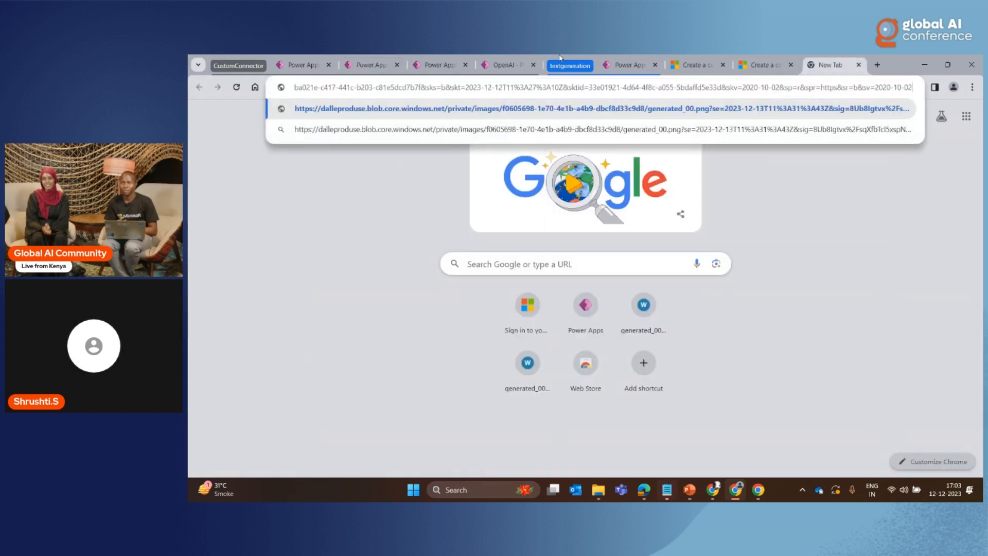
key(Return)
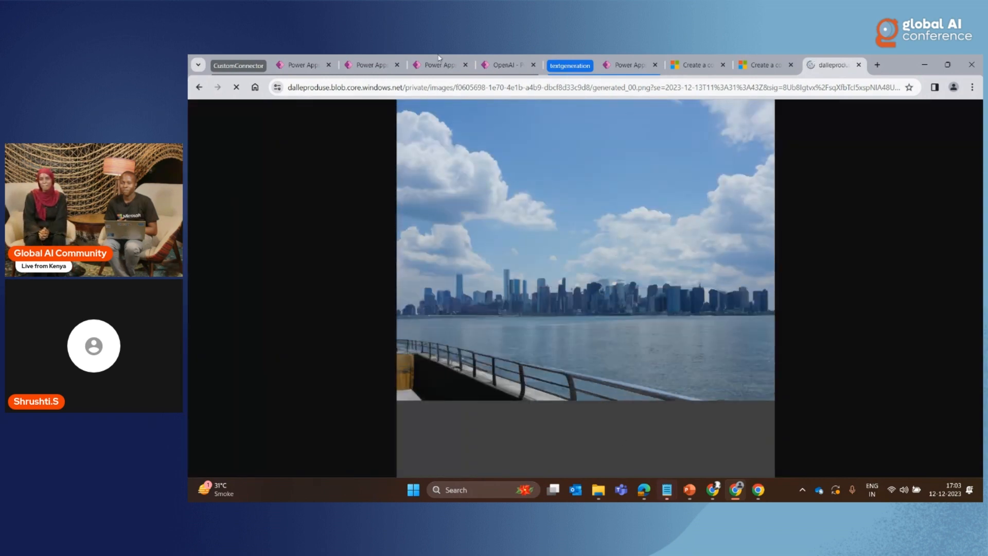
Return to the DALL-E Image Generator app and open its Example page at the image description
click(508, 64)
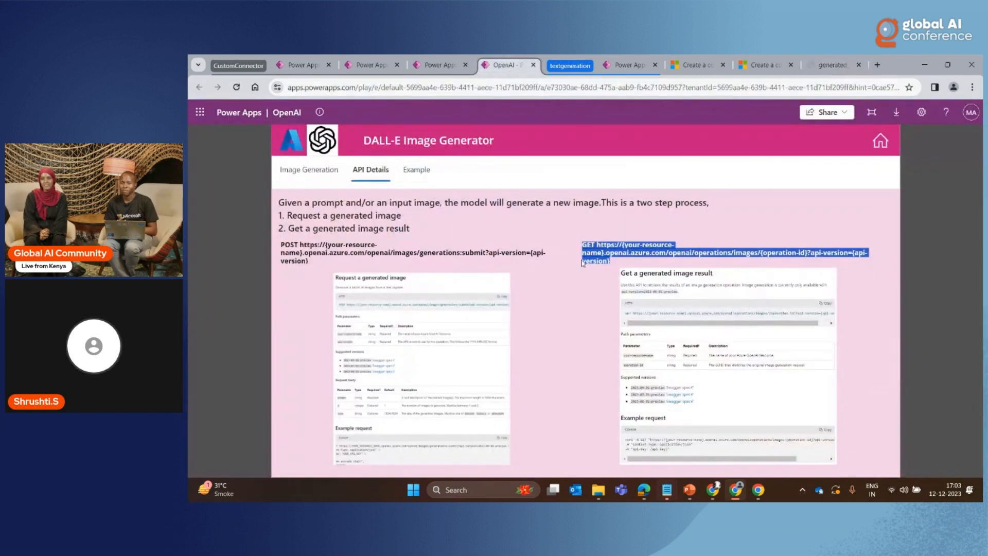
click(420, 175)
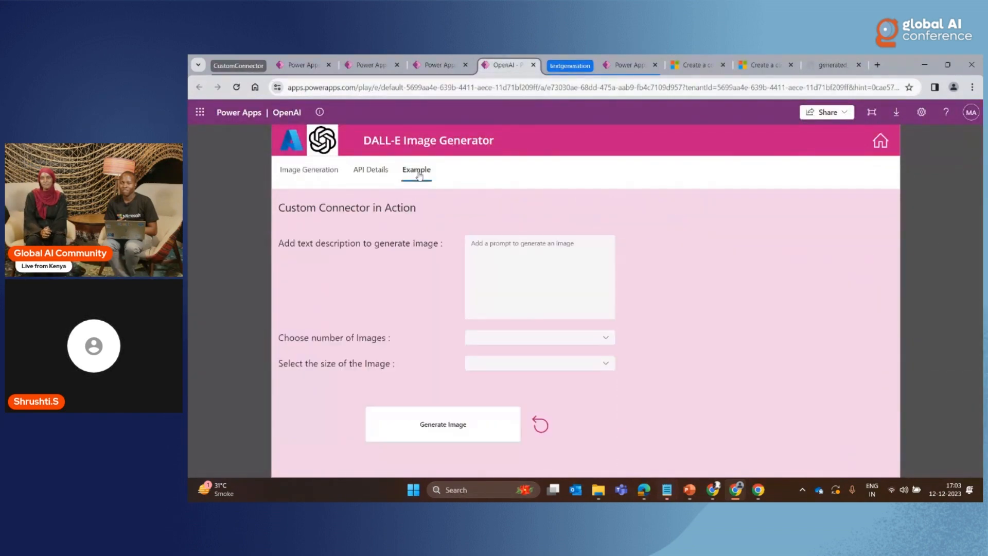
click(504, 250)
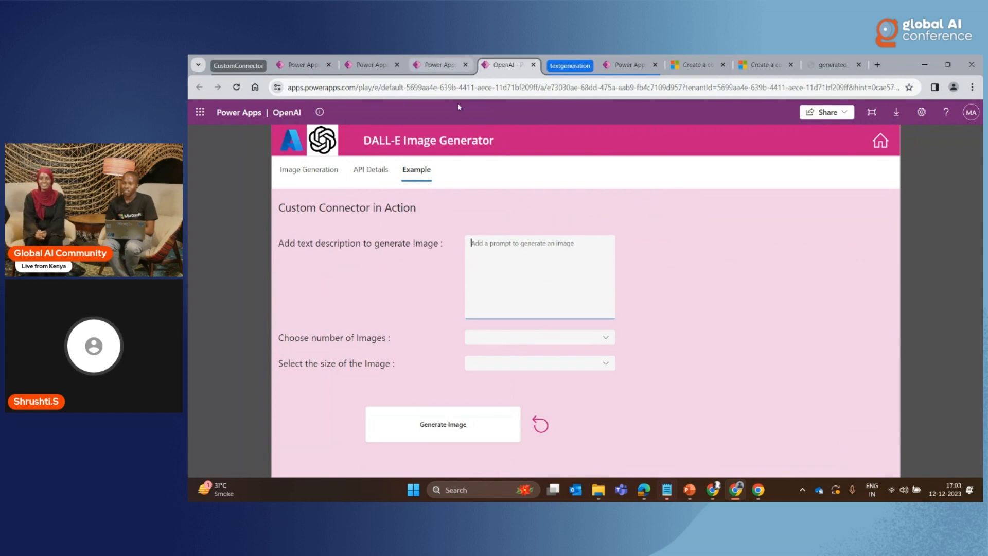
Switch to the PowerPoint presentation and copy the prompt text starting "3D game isometric scene of a family" from demo slide 14
click(691, 496)
click(691, 498)
click(692, 498)
click(267, 425)
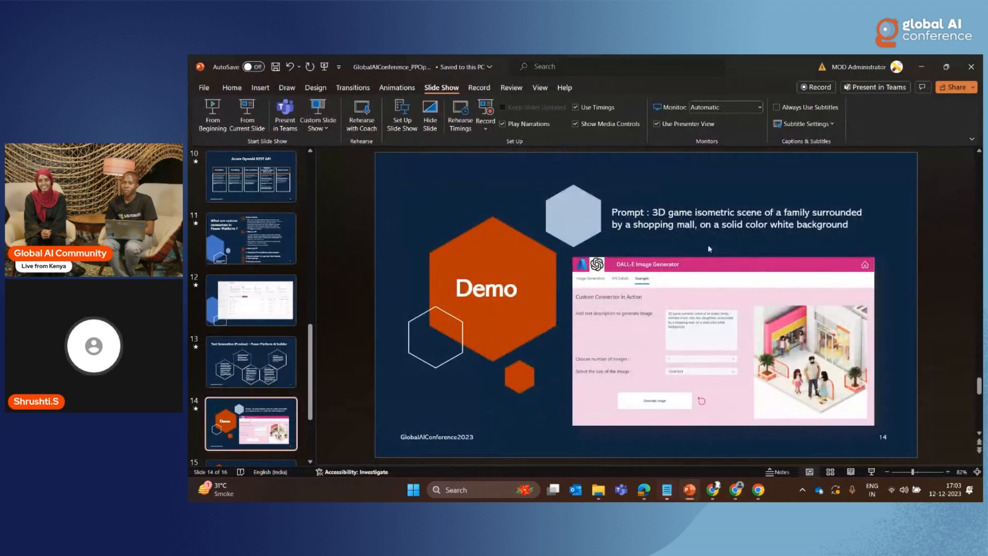
drag(652, 212, 854, 228)
click(855, 230)
click(658, 208)
click(854, 228)
drag(652, 211, 848, 229)
right_click(743, 221)
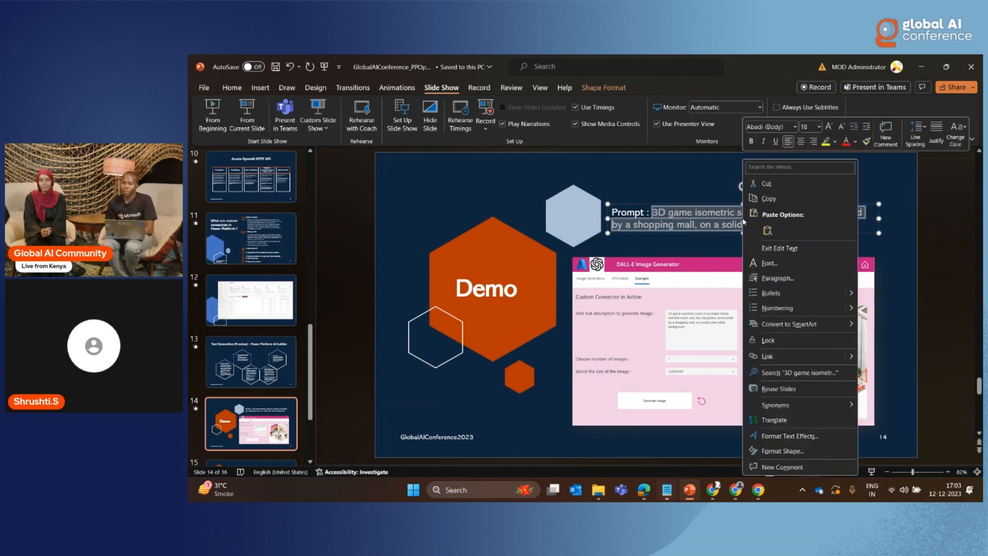
click(783, 197)
Switch back to the DALL-E Image Generator app, paste the copied prompt as the description and set the number of images to 1
key(alt+Tab)
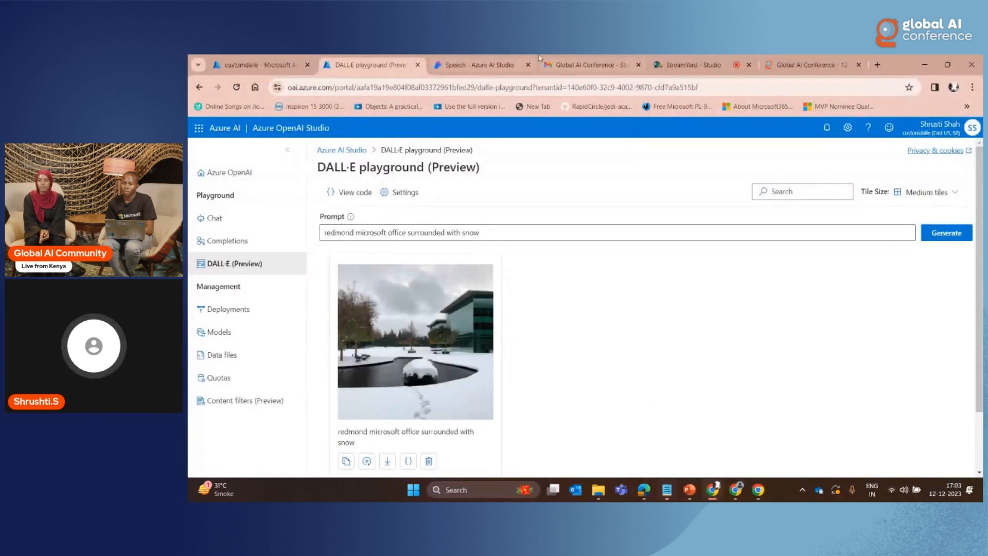
key(alt+Tab)
key(ctrl+v)
click(496, 345)
click(494, 344)
click(494, 343)
click(494, 349)
Set the image size to 1024x1024 and generate the image
click(493, 363)
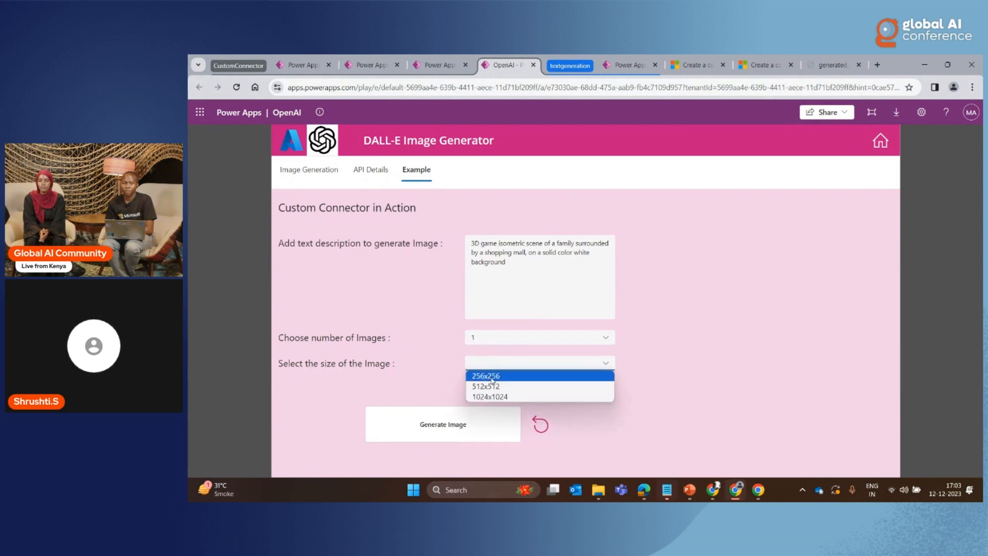
click(492, 377)
click(501, 366)
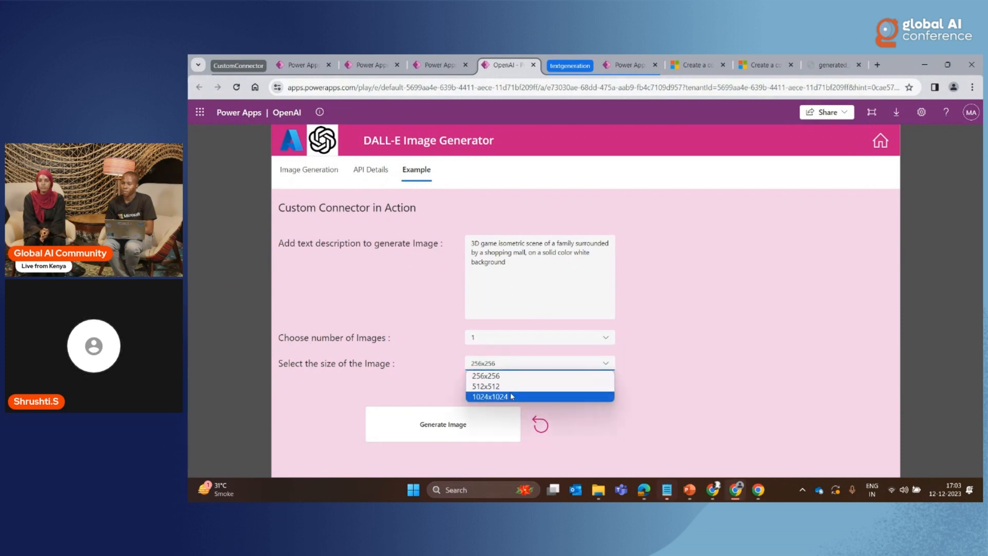
click(502, 397)
click(457, 419)
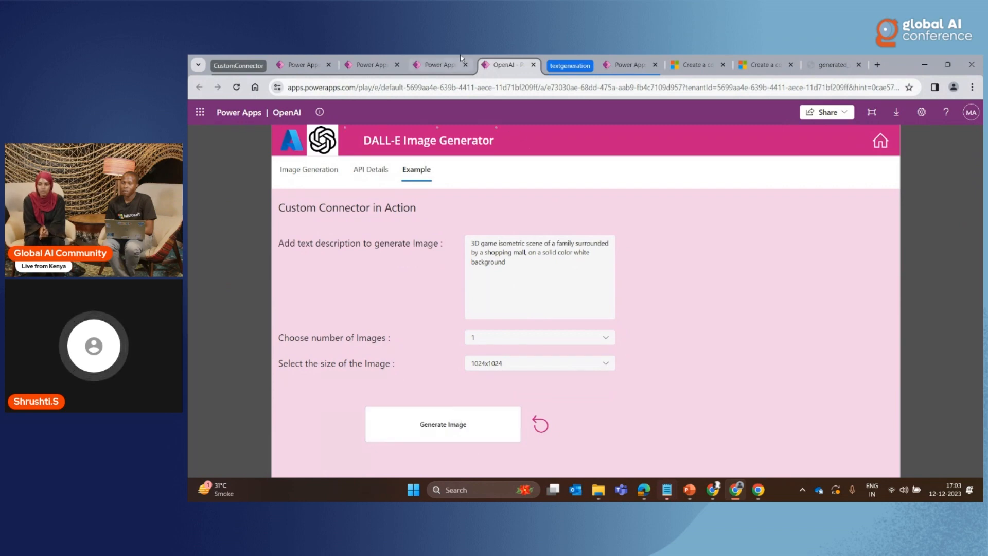
Review the actions of the PowerAppV2 -> Parse JSON,imagegenerate flow and return to the app to view the generated image
click(441, 64)
scroll(575, 235, down, 2)
scroll(568, 253, up, 2)
click(561, 261)
scroll(567, 273, down, 2)
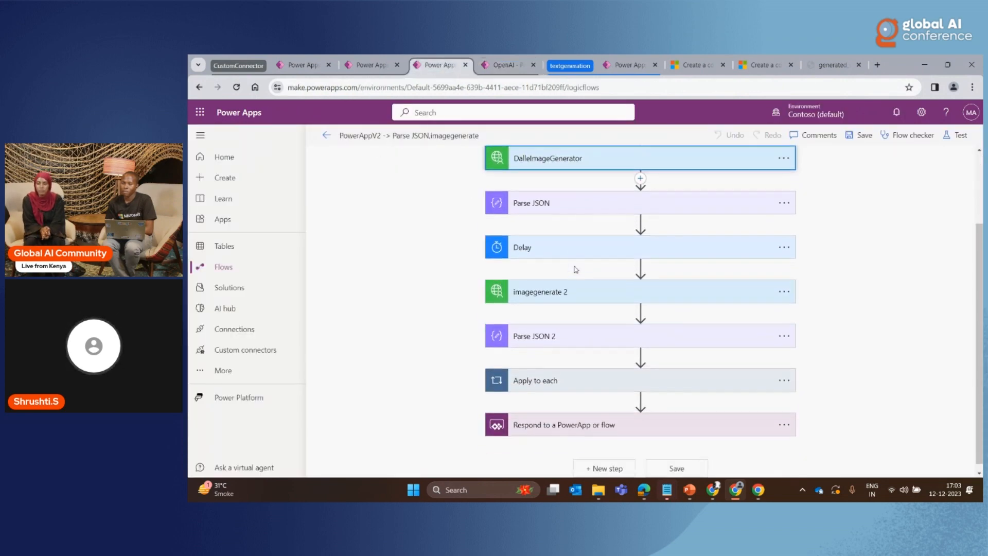
scroll(587, 280, up, 3)
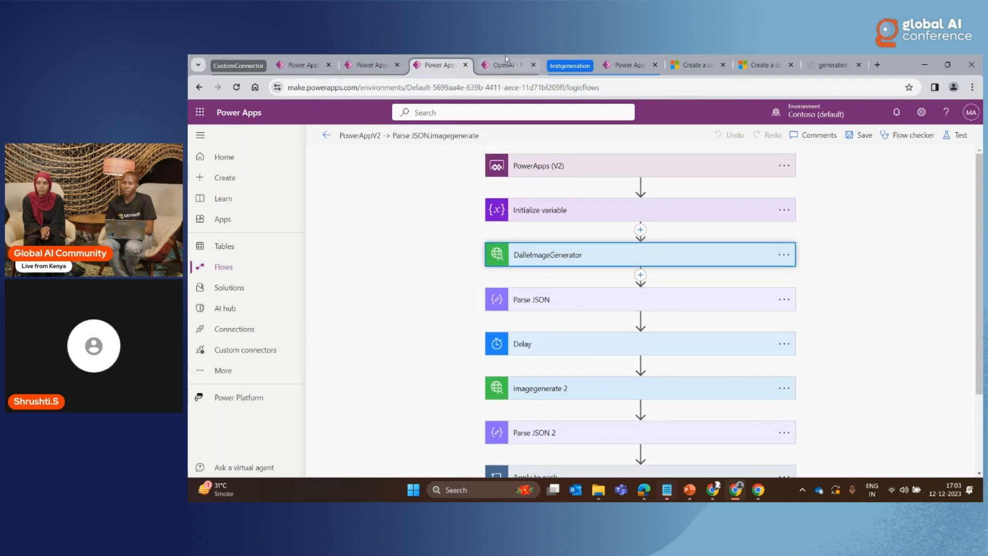
click(506, 64)
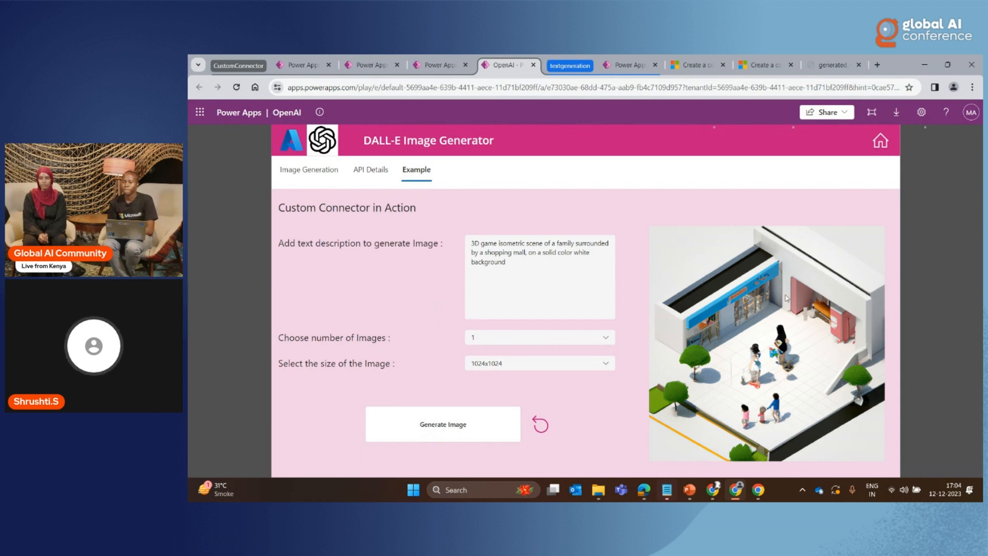
Switch to PowerPoint, start the slide show from demo slide 14 and advance to the Learning Path slide
click(687, 488)
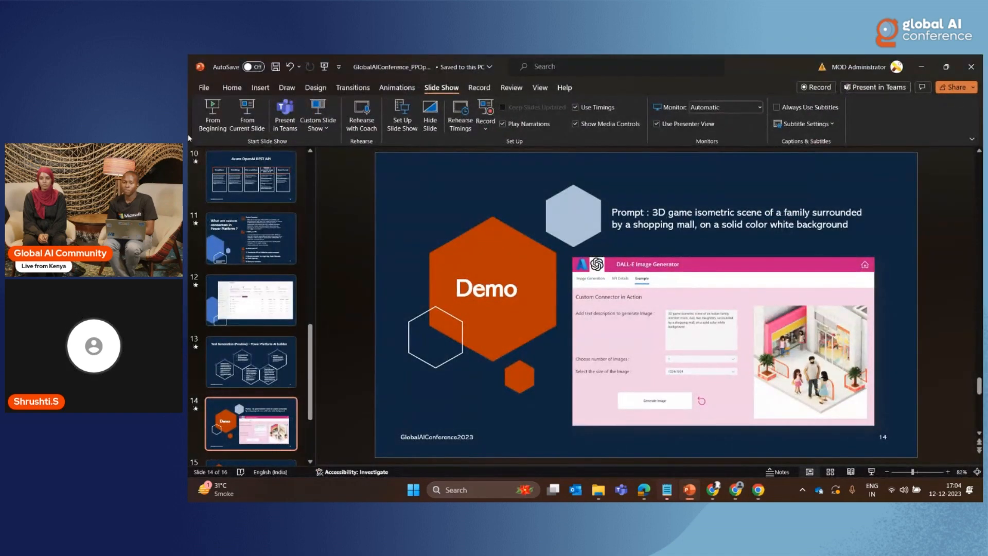
click(247, 118)
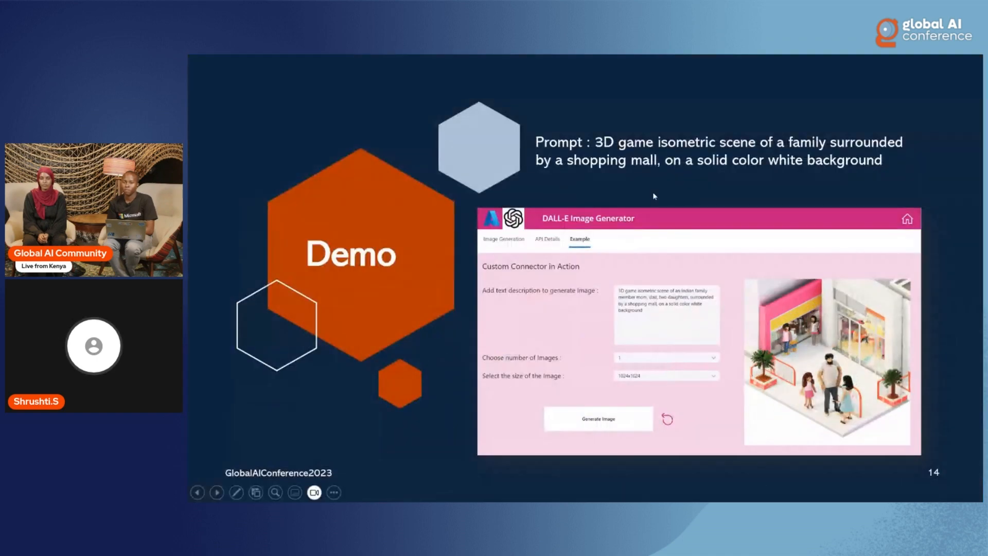
key(Right)
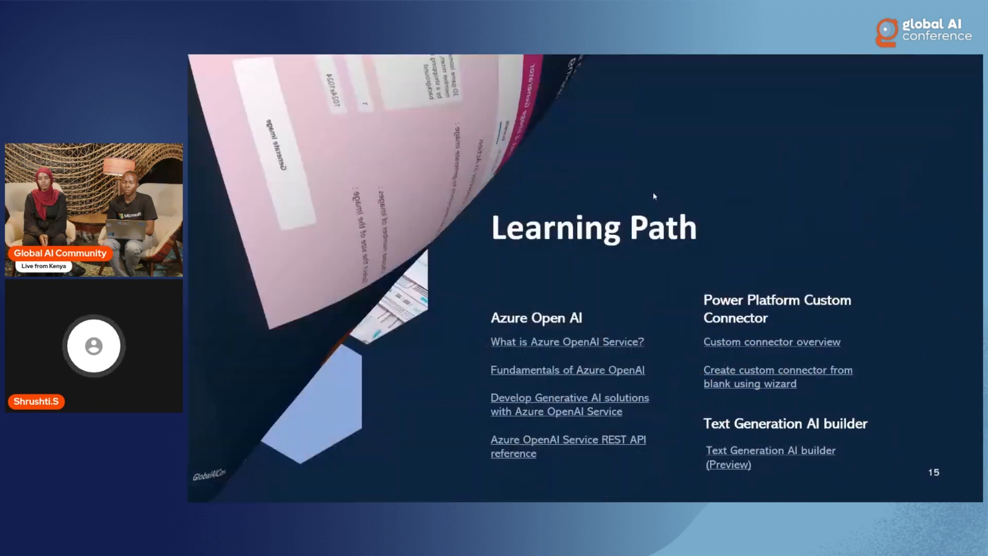